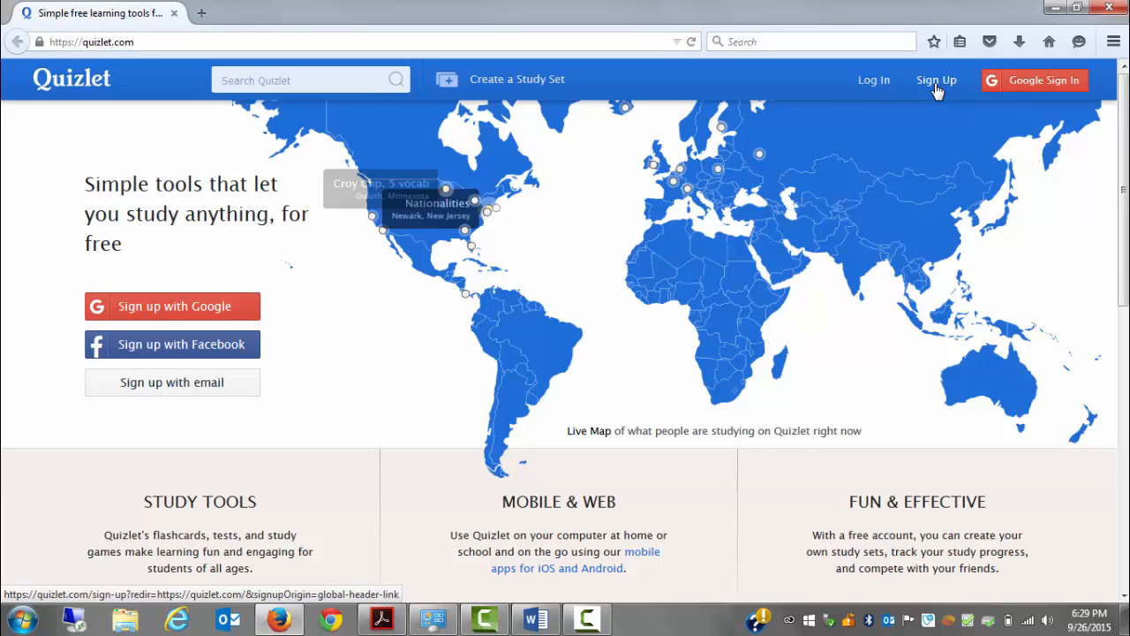
# Open the Quizlet account sign-up form and choose the month, day and year of the birthday
pyautogui.click(936, 85)
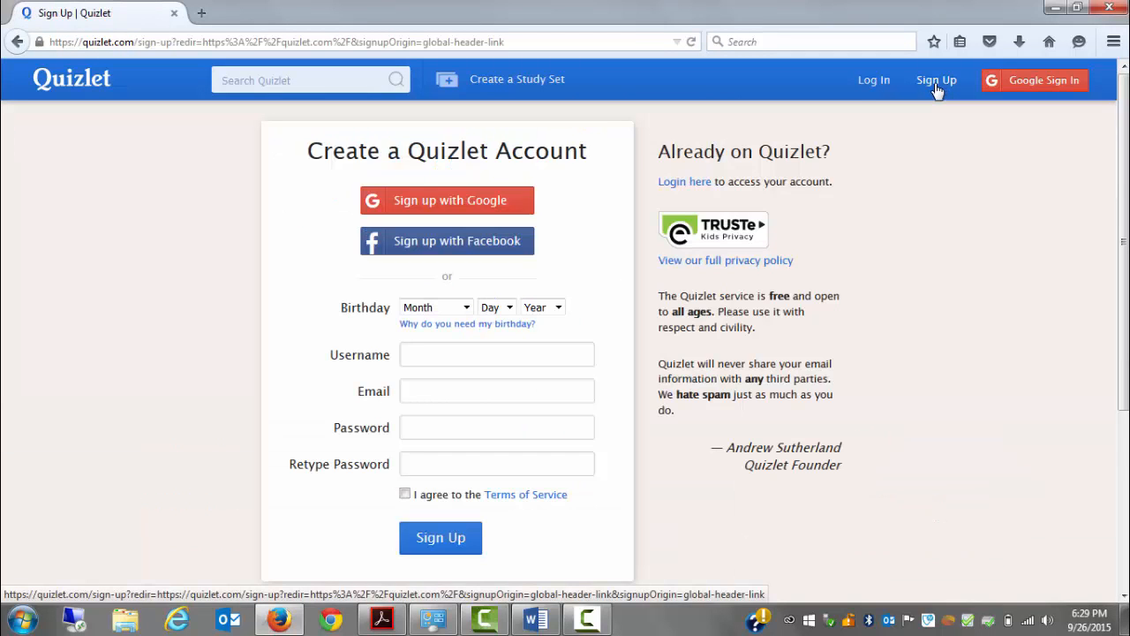
pyautogui.click(467, 308)
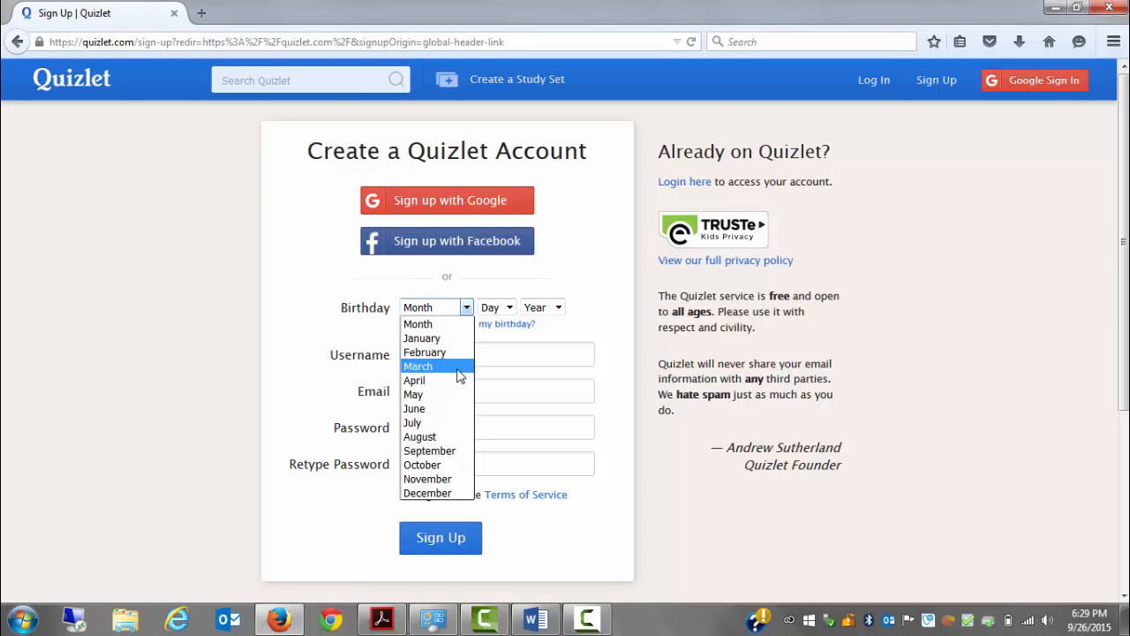
pyautogui.click(442, 451)
pyautogui.click(509, 308)
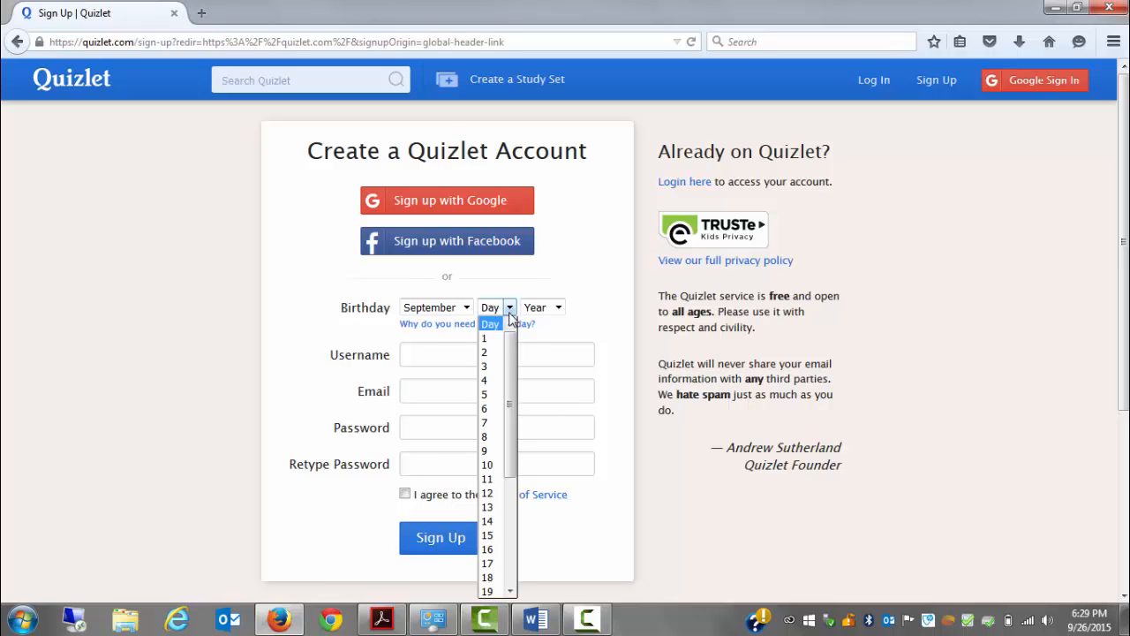
pyautogui.scroll(-3, 518, 402)
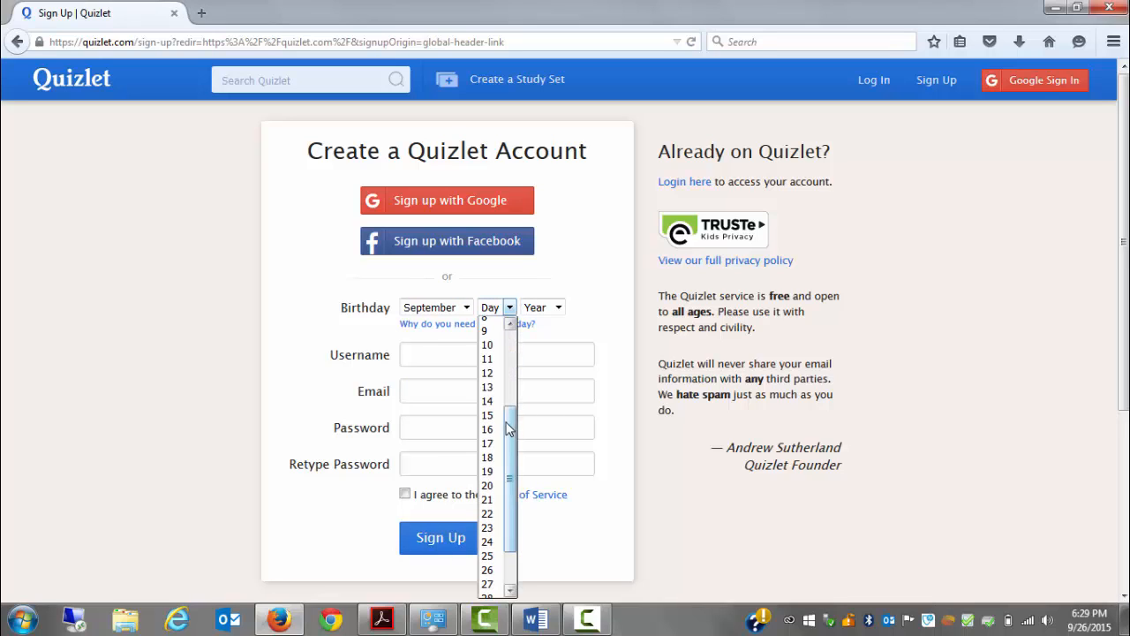
pyautogui.click(488, 471)
pyautogui.click(558, 308)
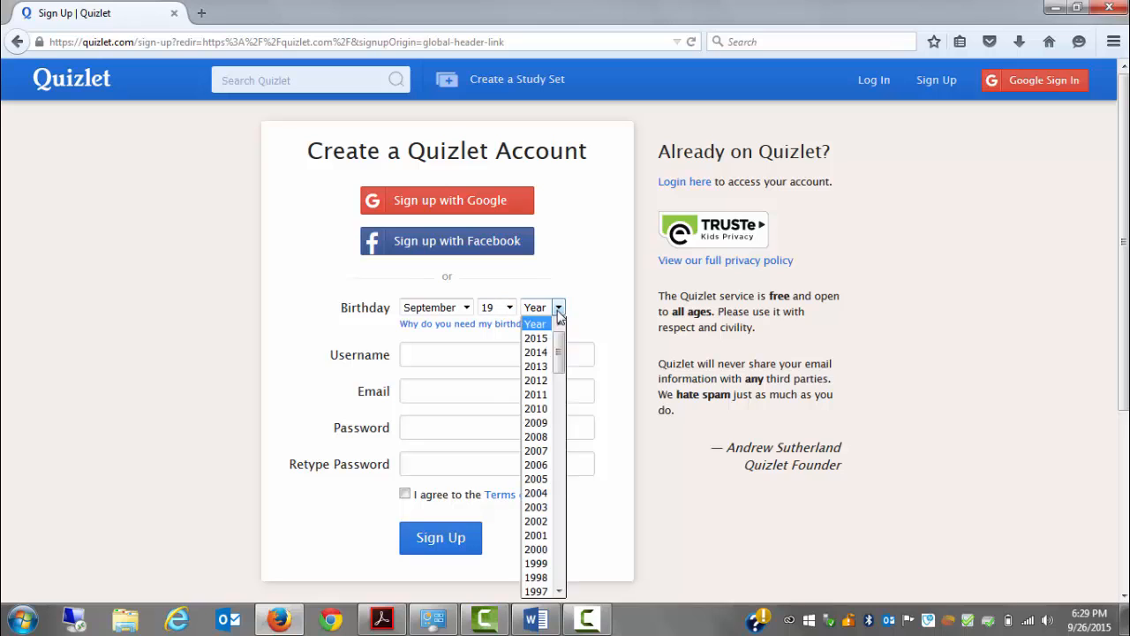
pyautogui.moveTo(559, 340); pyautogui.dragTo(560, 394)
pyautogui.click(540, 419)
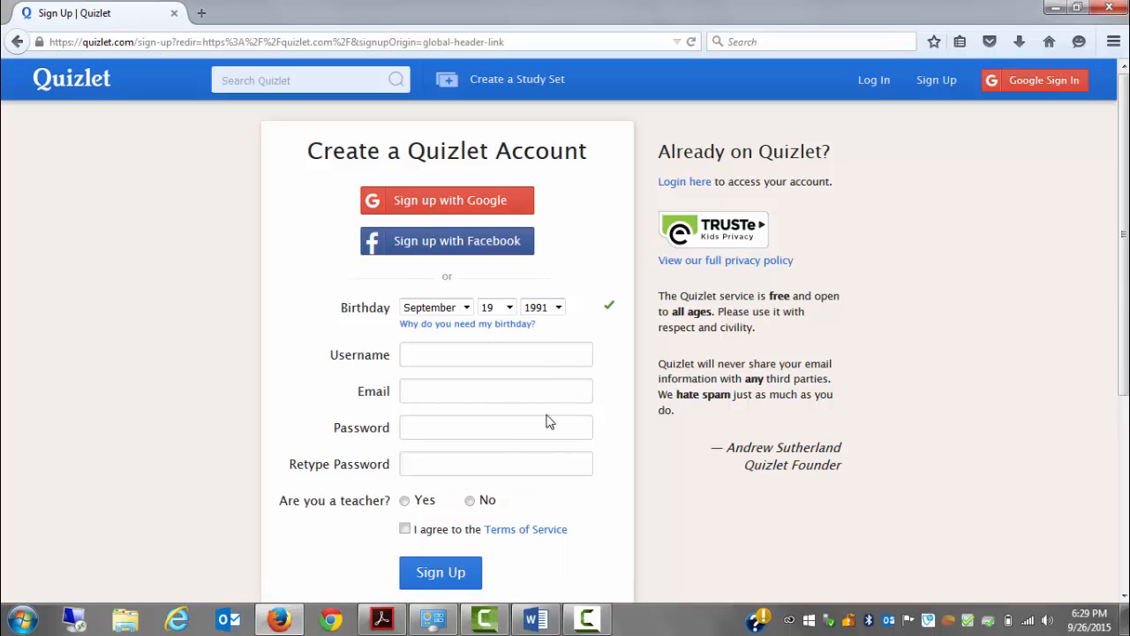
# Enter a username for the new account and adopt the suggested variant ending in 1
pyautogui.click(494, 359)
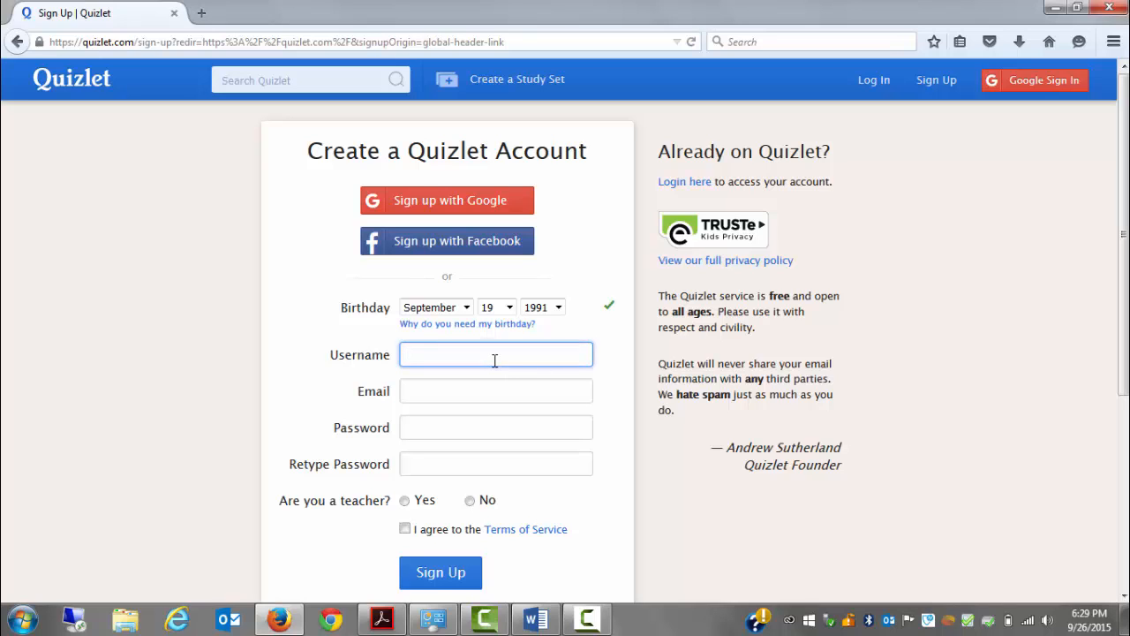
pyautogui.write('ajyoun')
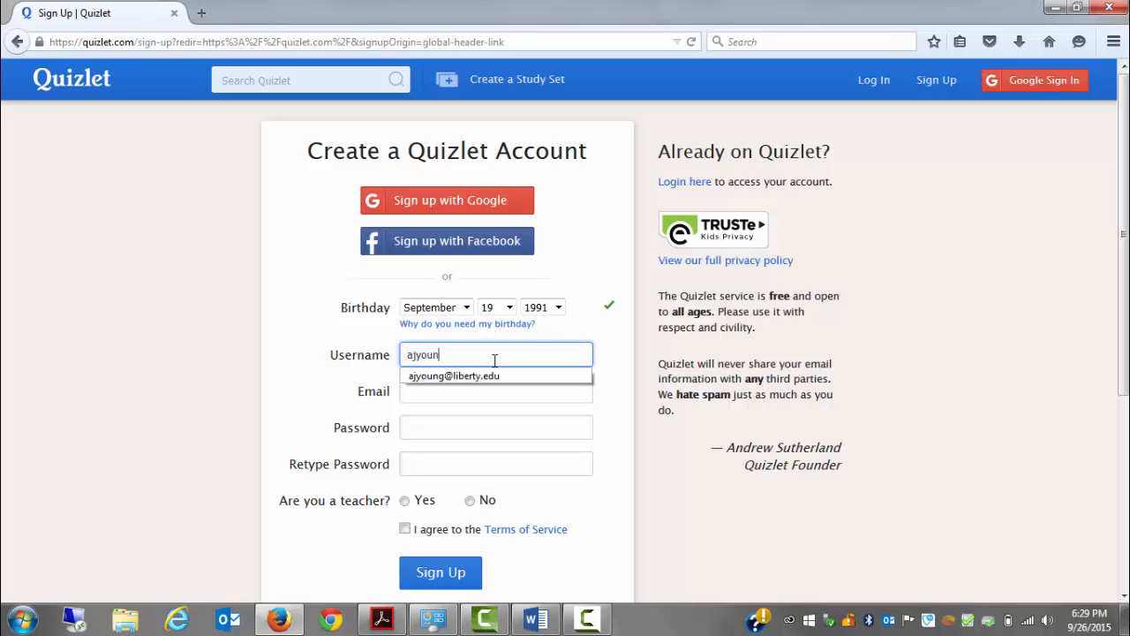
pyautogui.write('g')
pyautogui.click(494, 376)
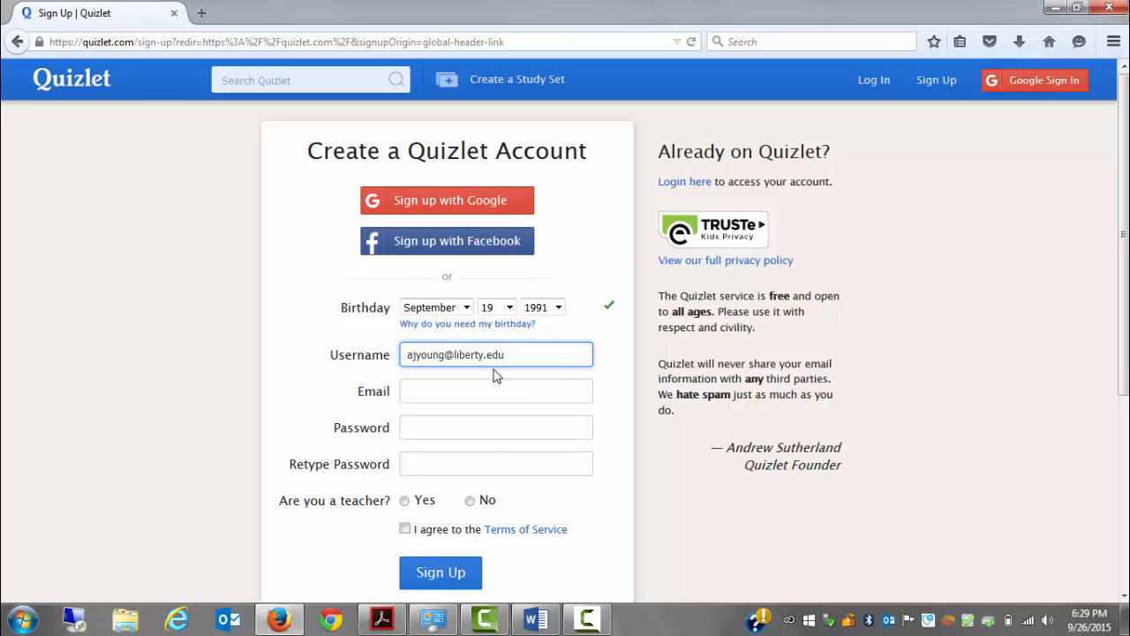
pyautogui.press('BackSpace')
pyautogui.press('BackSpace')
pyautogui.press('BackSpace')
pyautogui.press('BackSpace')
pyautogui.press('BackSpace')
pyautogui.press('BackSpace')
pyautogui.press('BackSpace')
pyautogui.press('BackSpace')
pyautogui.press('BackSpace')
pyautogui.press('BackSpace')
pyautogui.press('BackSpace')
pyautogui.press('BackSpace')
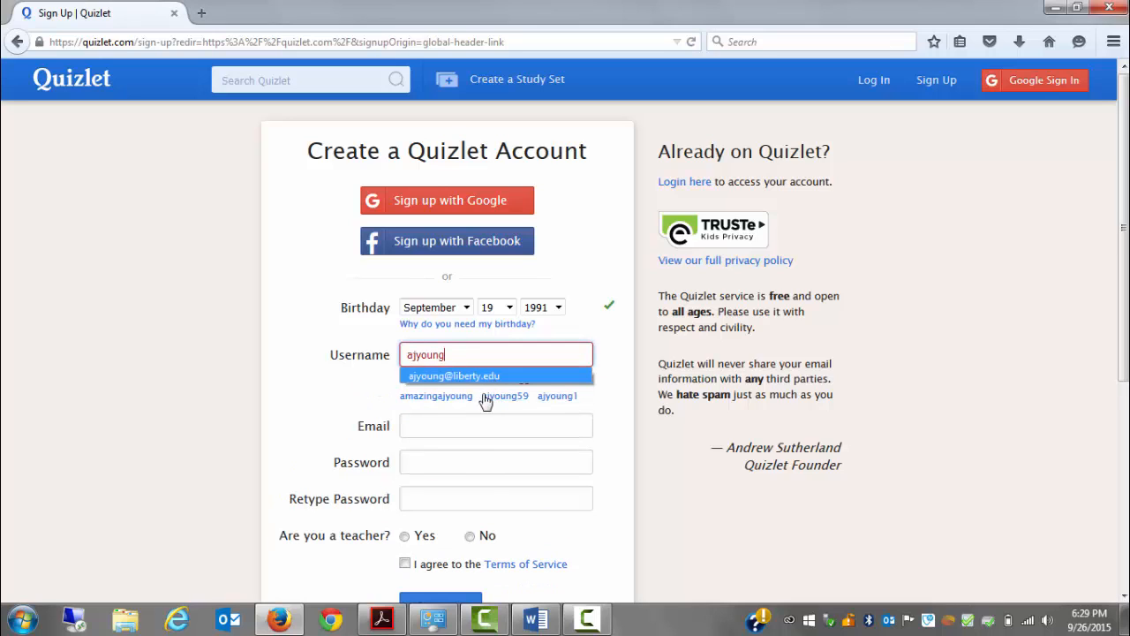
pyautogui.click(547, 398)
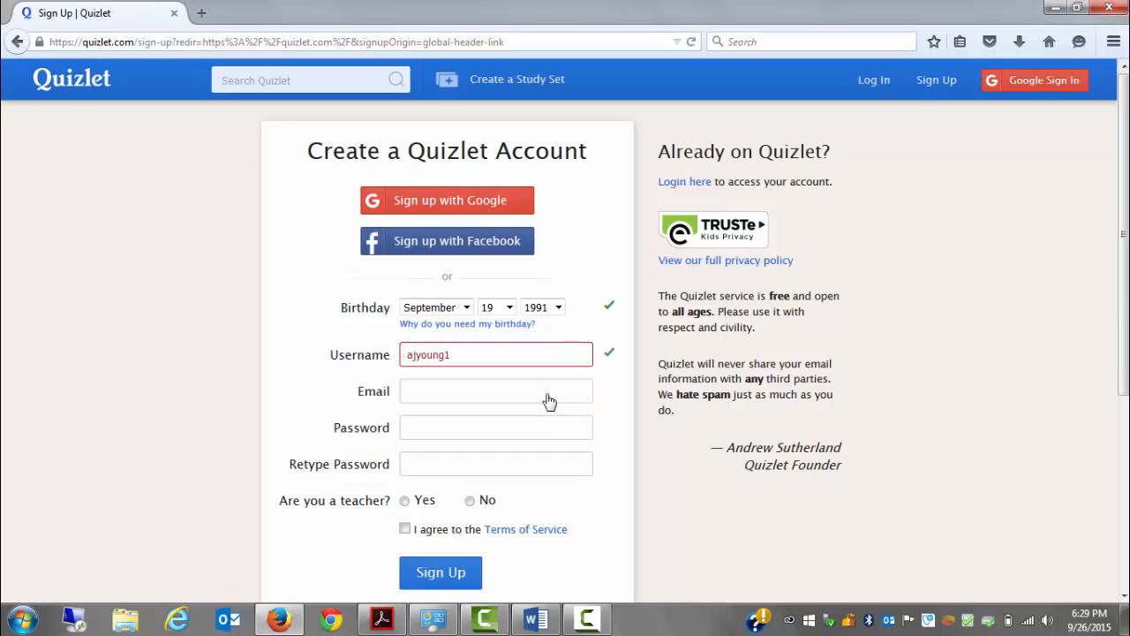
# Fill in the account's e-mail address on the sign-up form using the saved suggestion
pyautogui.click(457, 399)
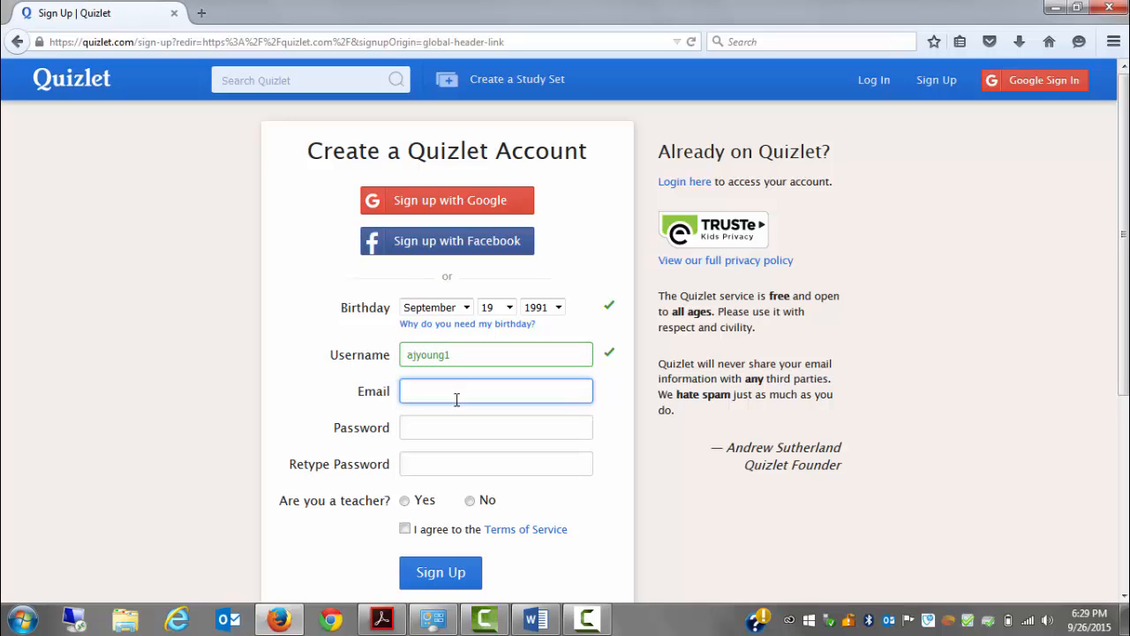
pyautogui.write('ajyoun')
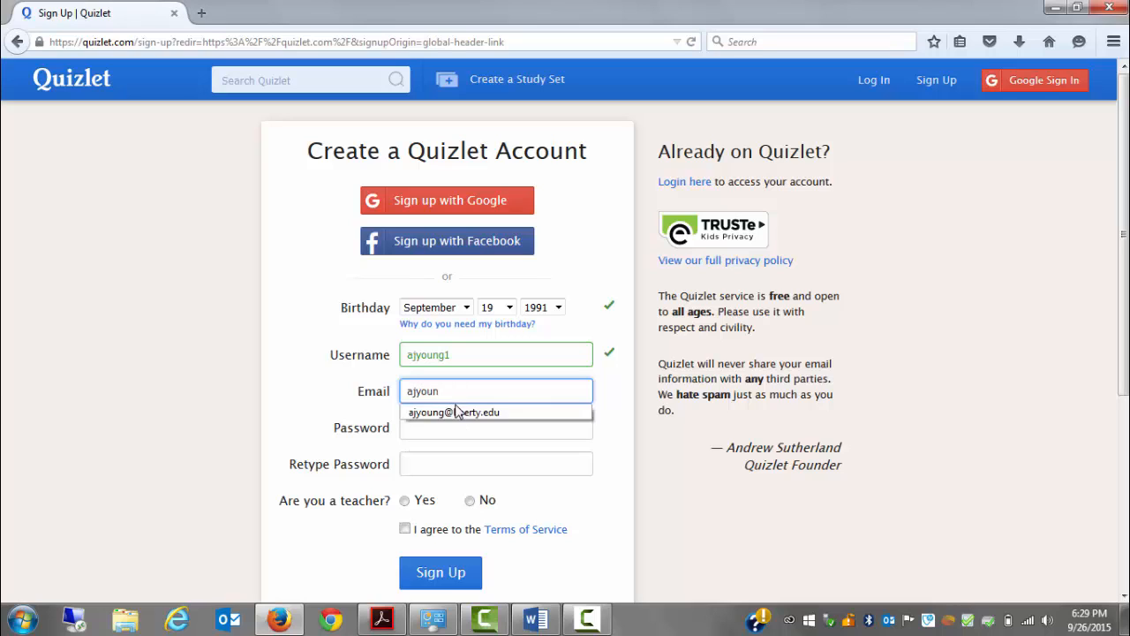
pyautogui.click(457, 411)
# Enter the account password and repeat it in the Retype Password field
pyautogui.click(456, 422)
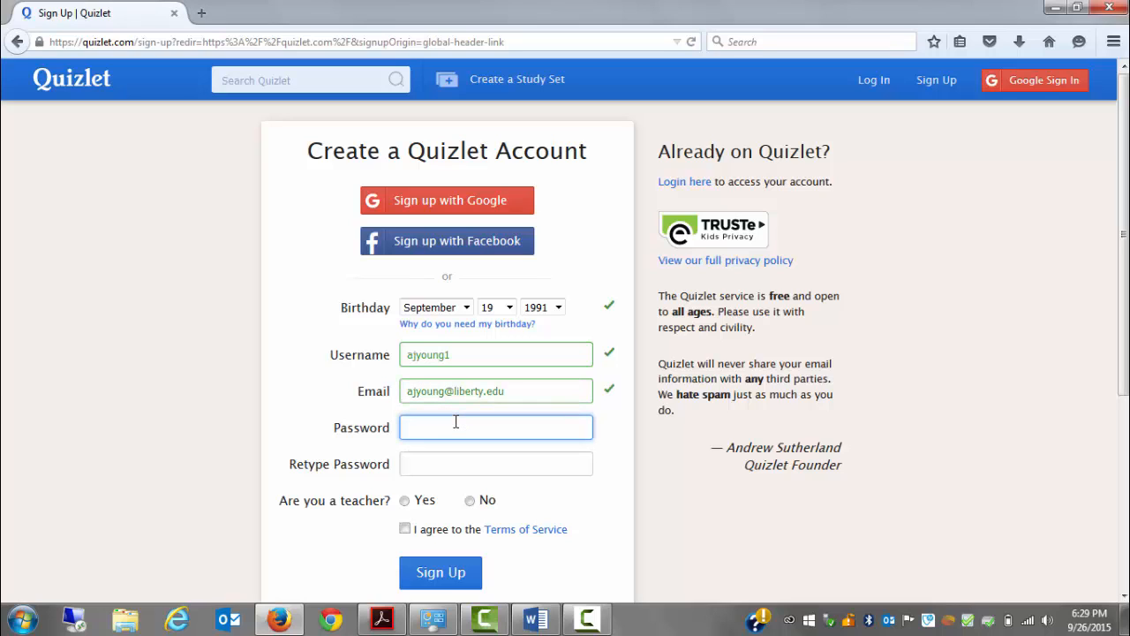
pyautogui.write('••••••••••')
pyautogui.click(455, 465)
pyautogui.write('•')
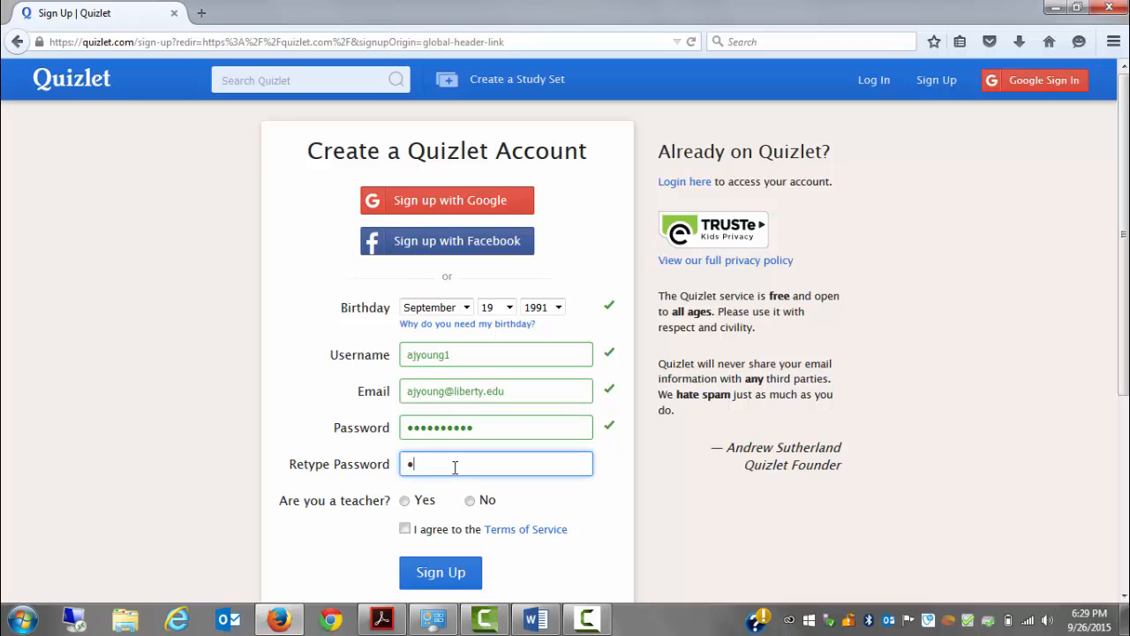
pyautogui.write('•••••••••')
# Answer Yes to being a teacher, view and accept the Terms of Service, and submit the sign-up
pyautogui.click(405, 501)
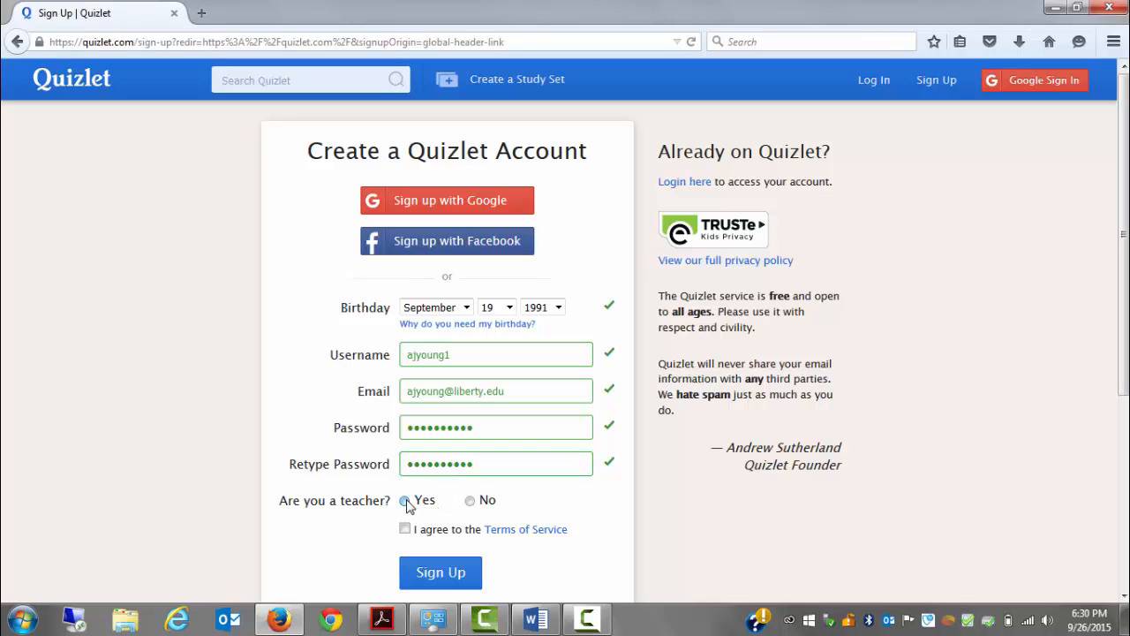
pyautogui.click(518, 531)
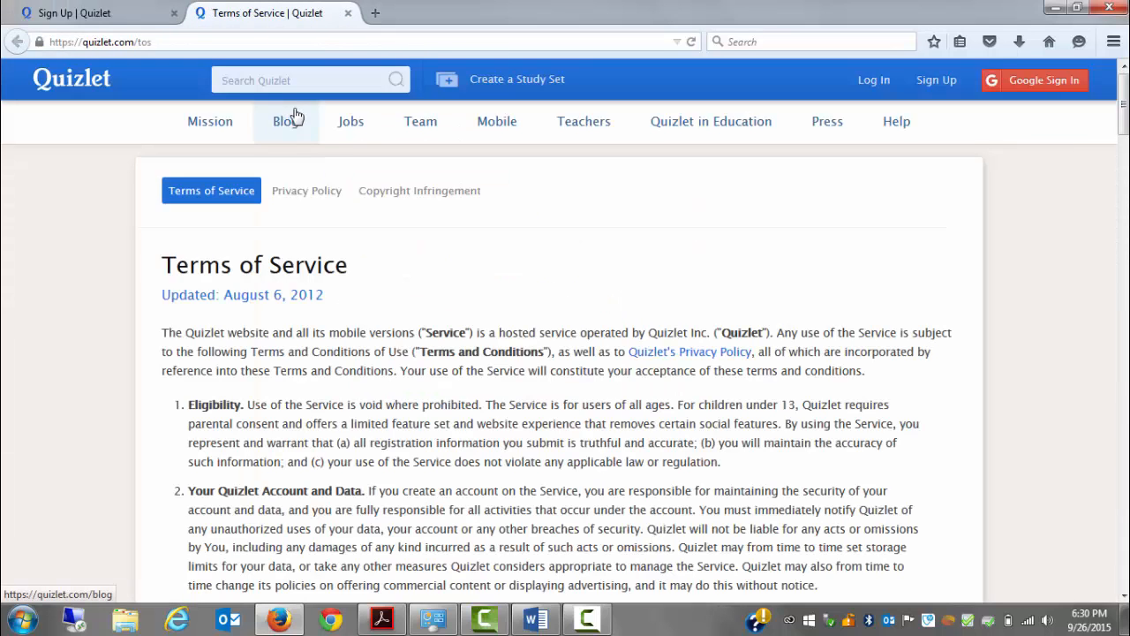
pyautogui.click(348, 13)
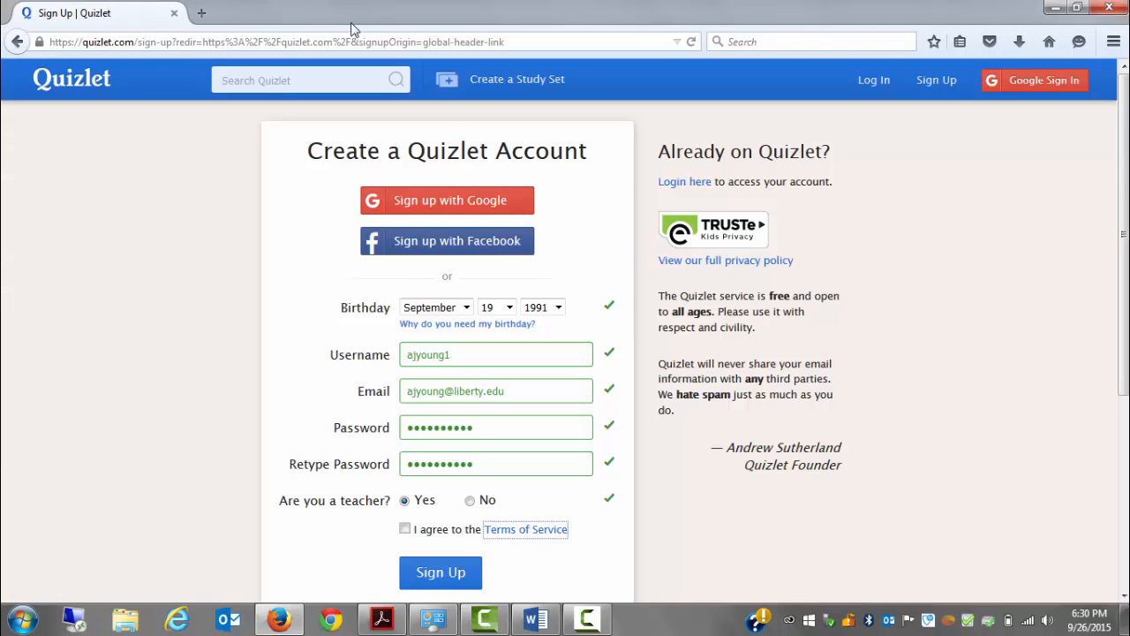
pyautogui.click(405, 528)
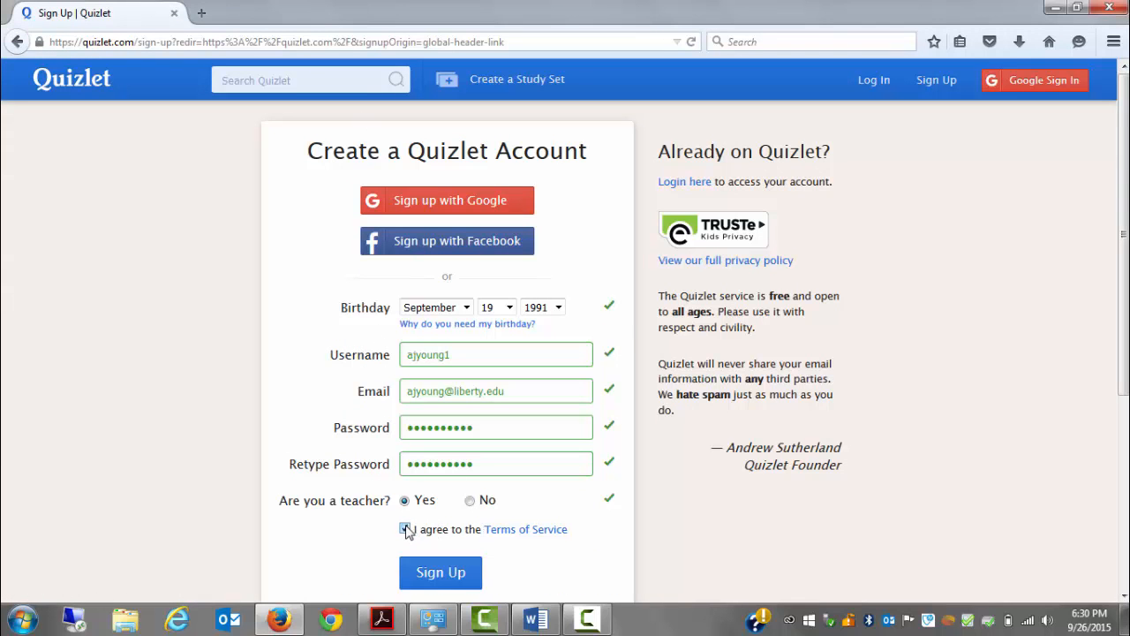
pyautogui.click(449, 573)
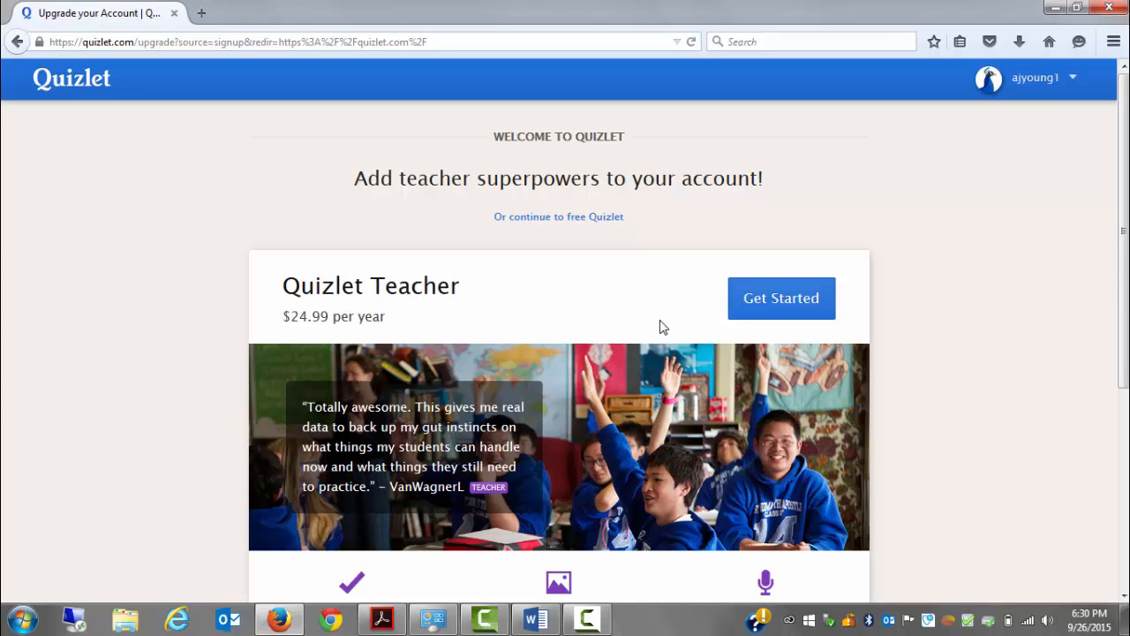
# Review the Quizlet Teacher upgrade features and continue to the free version of Quizlet
pyautogui.scroll(-5, 1125, 278)
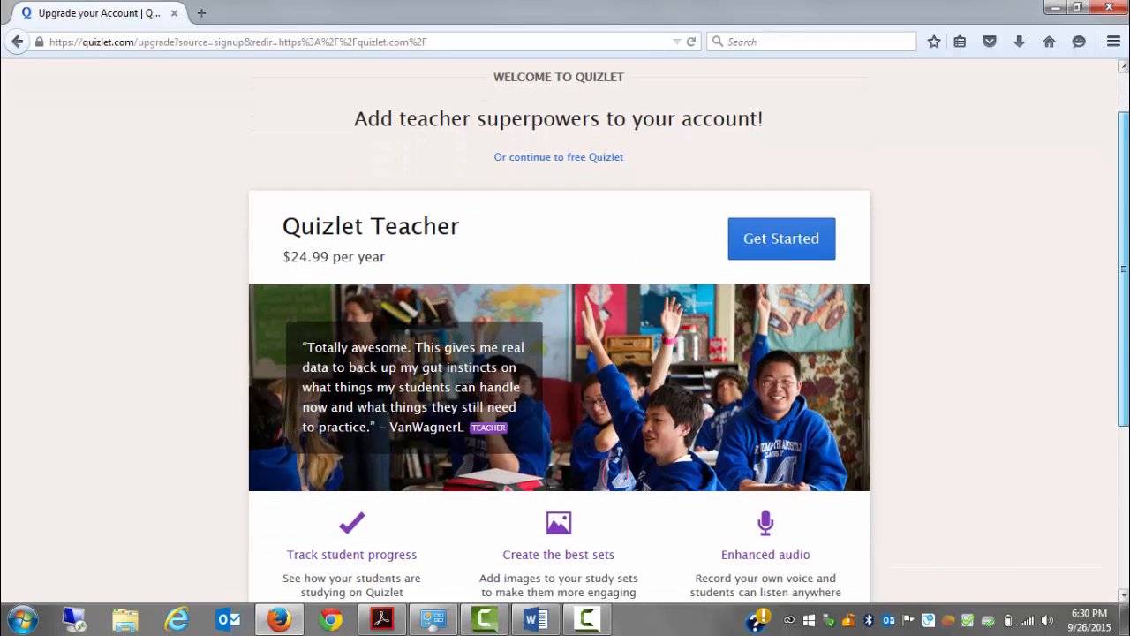
pyautogui.moveTo(1124, 393); pyautogui.dragTo(1124, 426)
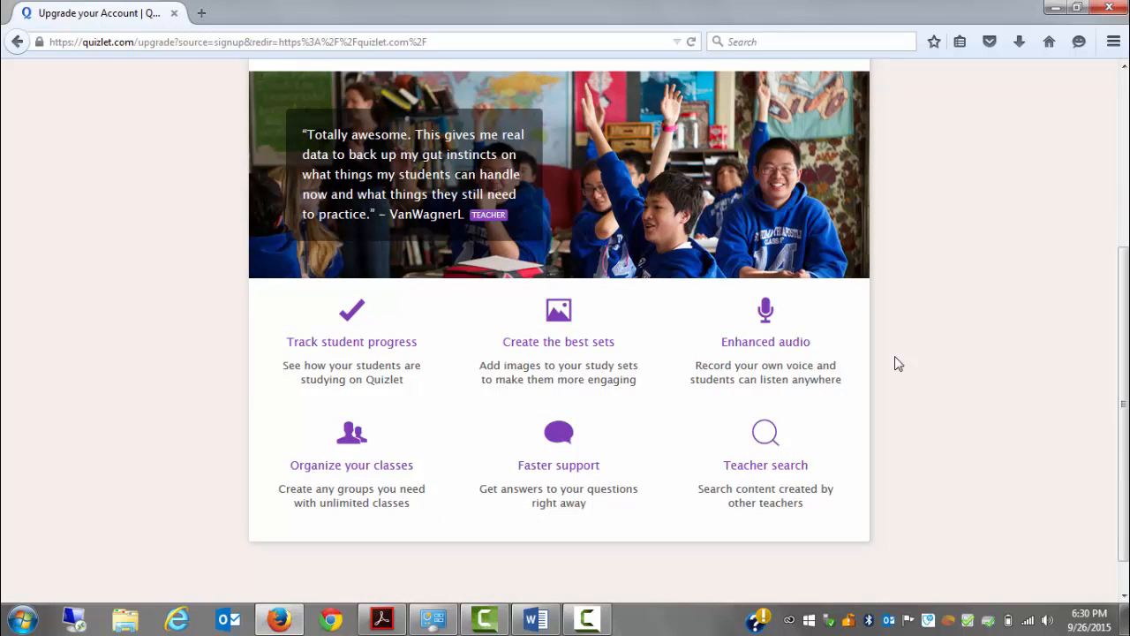
pyautogui.scroll(4, 1124, 398)
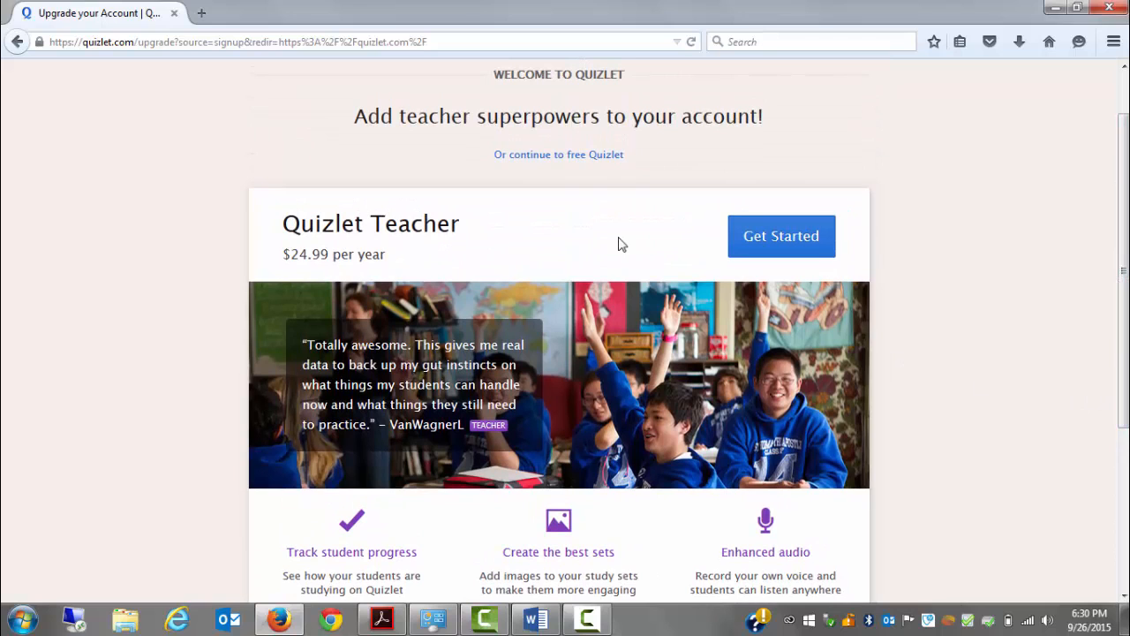
pyautogui.click(566, 159)
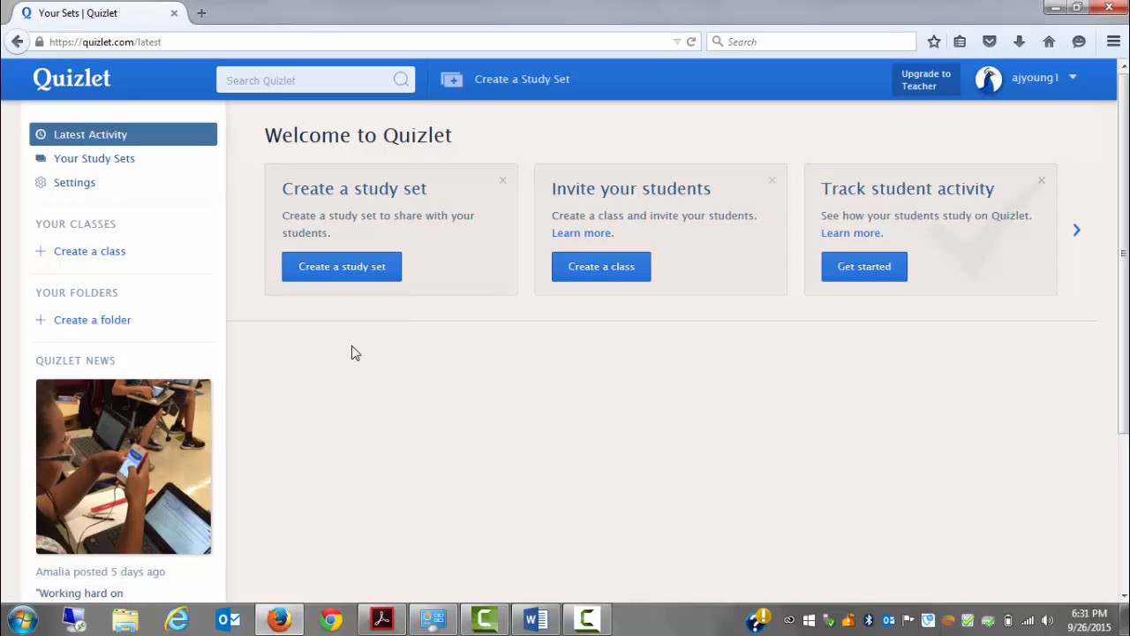
# Start a new study set from the welcome page and title it "Spanish Food Vocabulary"
pyautogui.click(384, 276)
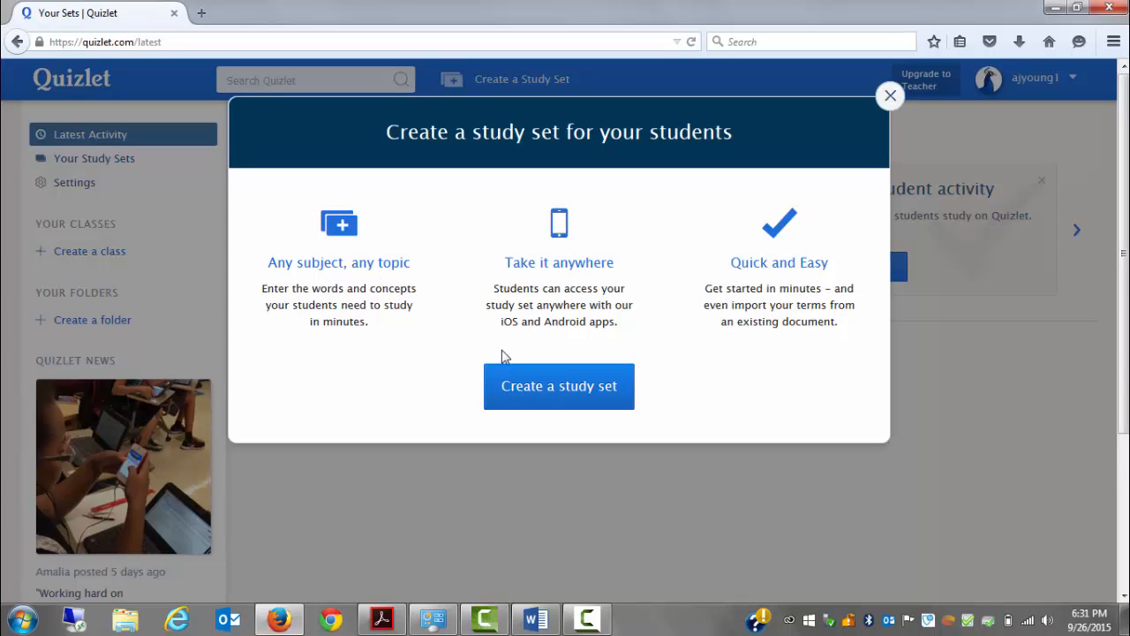
pyautogui.click(533, 395)
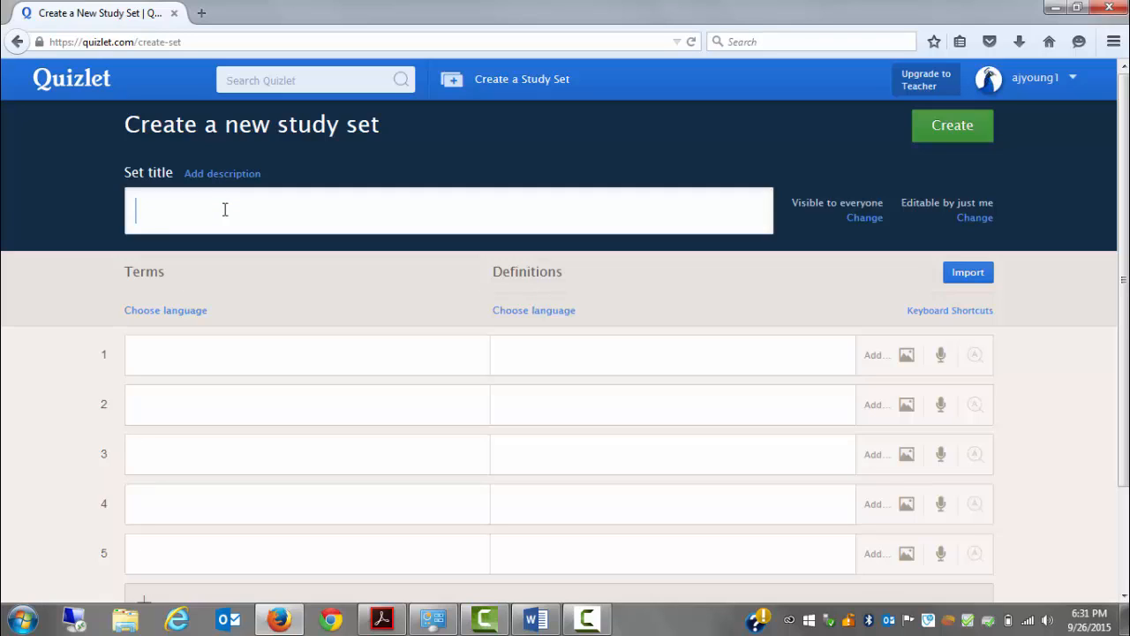
pyautogui.write('Spanish Food Vocabulary')
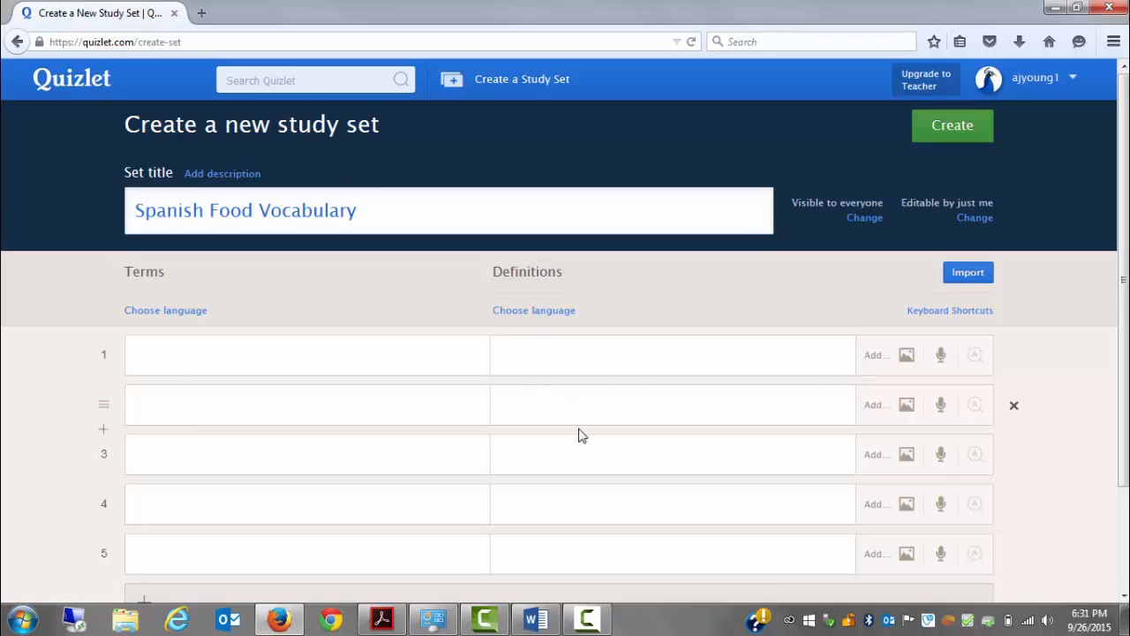
# Set the language of the terms to Spanish and of the definitions to English
pyautogui.click(184, 311)
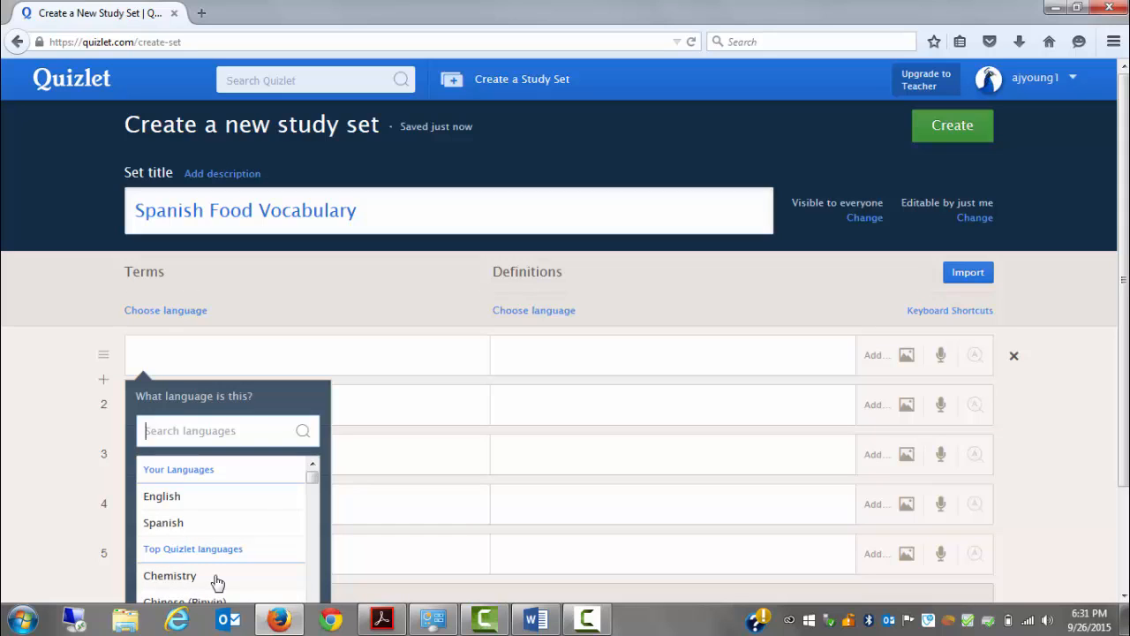
pyautogui.moveTo(312, 478)
pyautogui.mouseDown()
pyautogui.moveTo(313, 491)
pyautogui.moveTo(313, 467)
pyautogui.mouseUp()
pyautogui.click(222, 523)
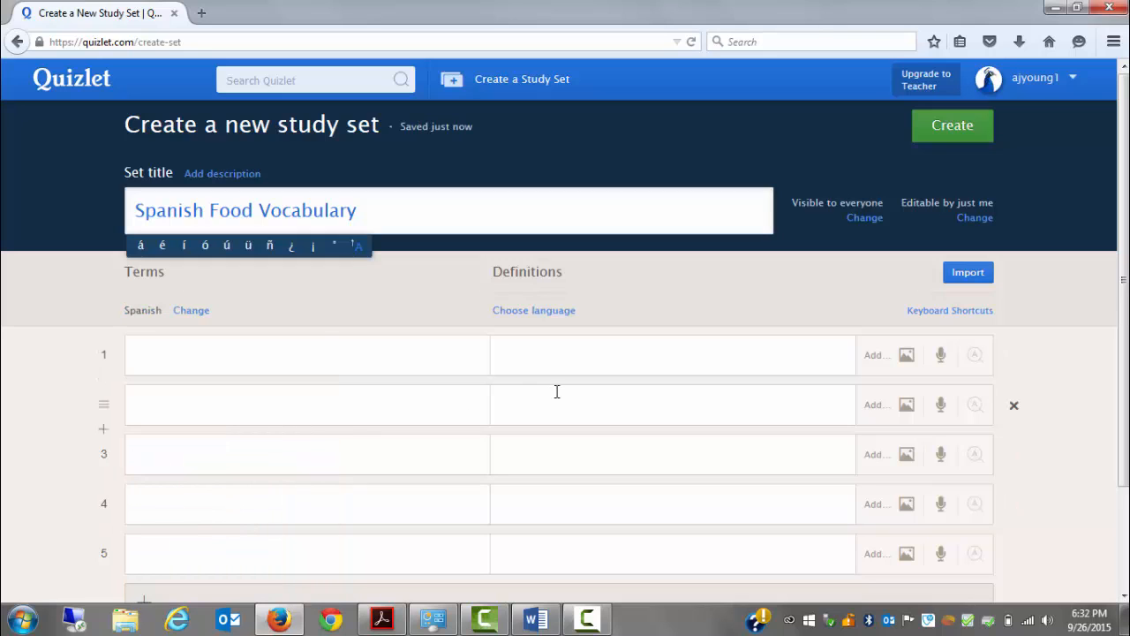
pyautogui.click(553, 317)
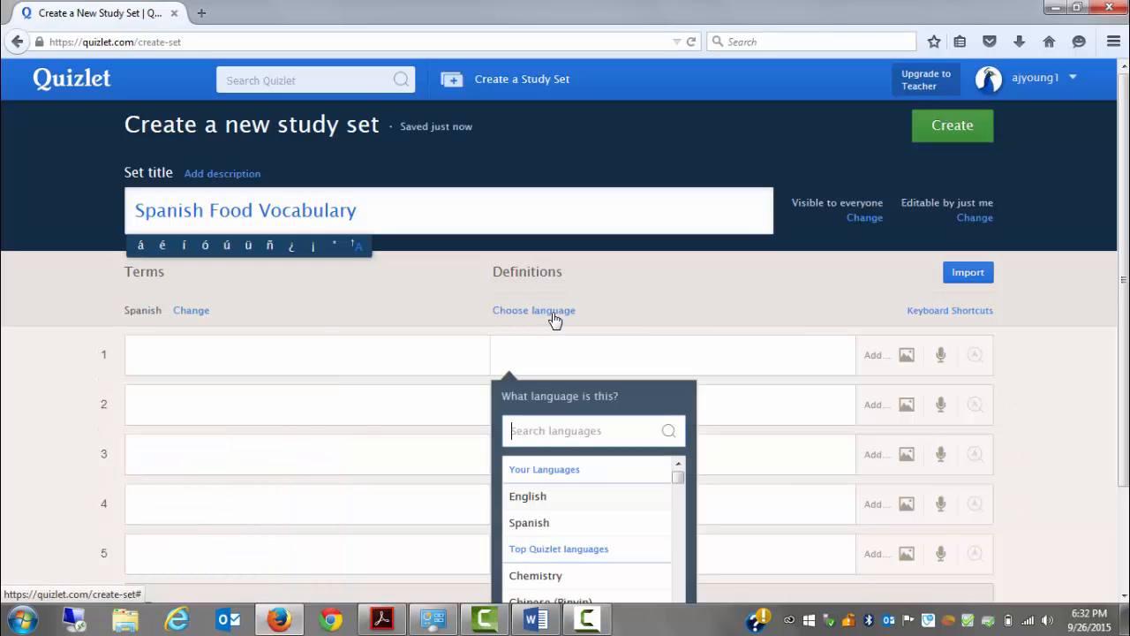
pyautogui.click(542, 497)
# Fill in the first row of the set with the term "Comida" and the definition "Food"
pyautogui.click(333, 355)
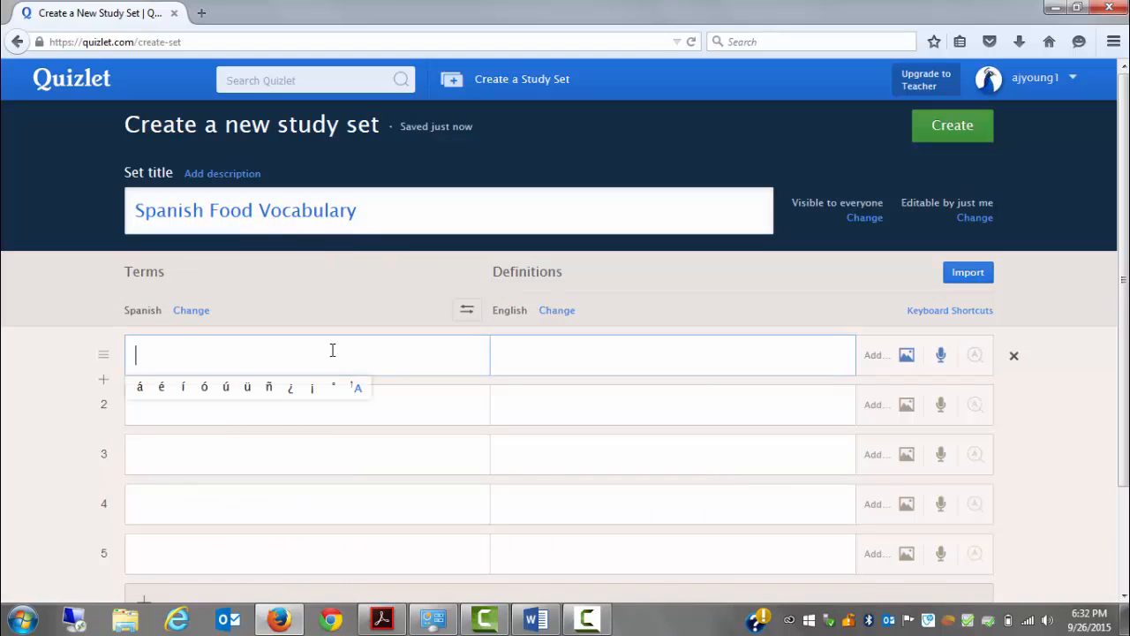
pyautogui.write('COmo')
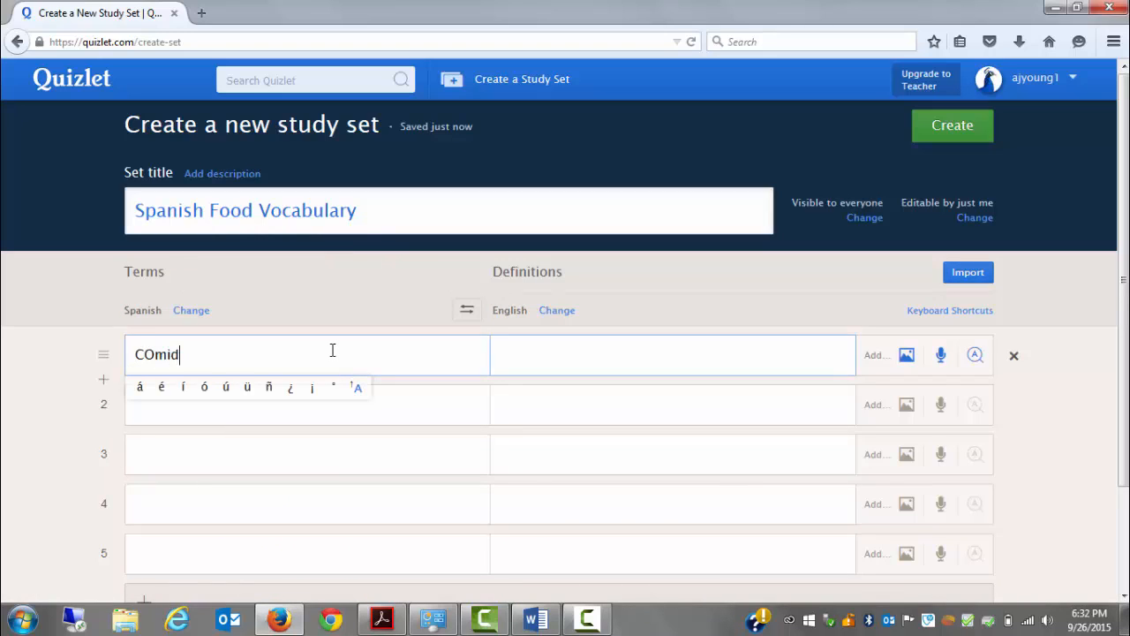
pyautogui.press('BackSpace')
pyautogui.press('BackSpace')
pyautogui.press('BackSpace')
pyautogui.write('omida')
pyautogui.click(535, 354)
pyautogui.write('FOod')
pyautogui.press('BackSpace')
pyautogui.press('BackSpace')
pyautogui.press('BackSpace')
pyautogui.press('BackSpace')
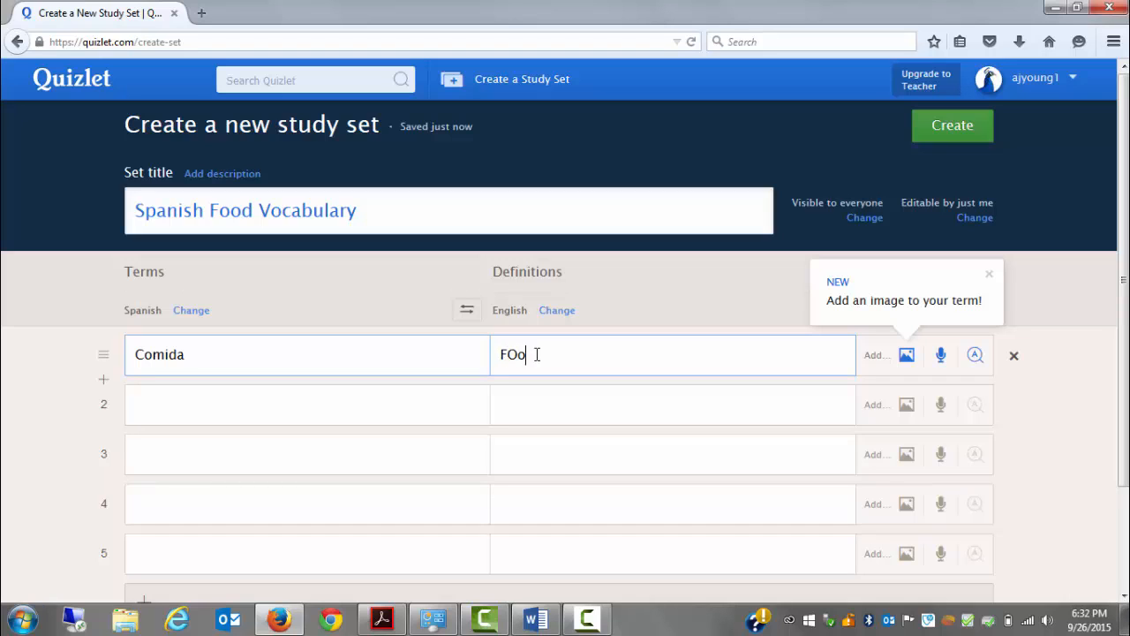
pyautogui.write('Food')
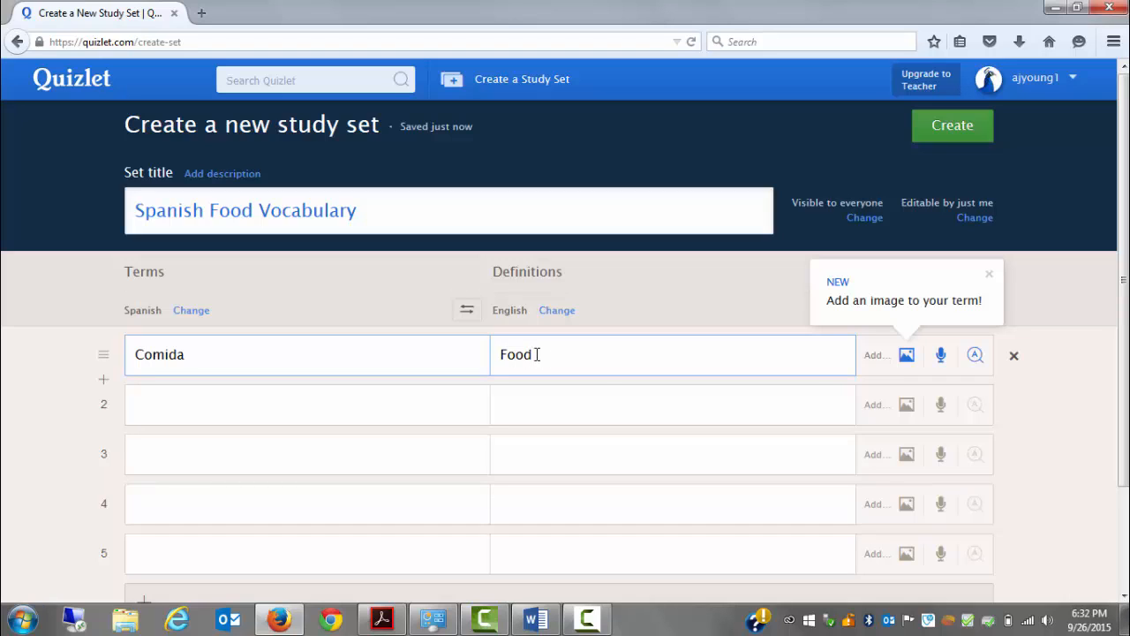
# Add the first suggested Quizlet image, a metal tray of rice and side dishes, to the Comida row
pyautogui.click(908, 357)
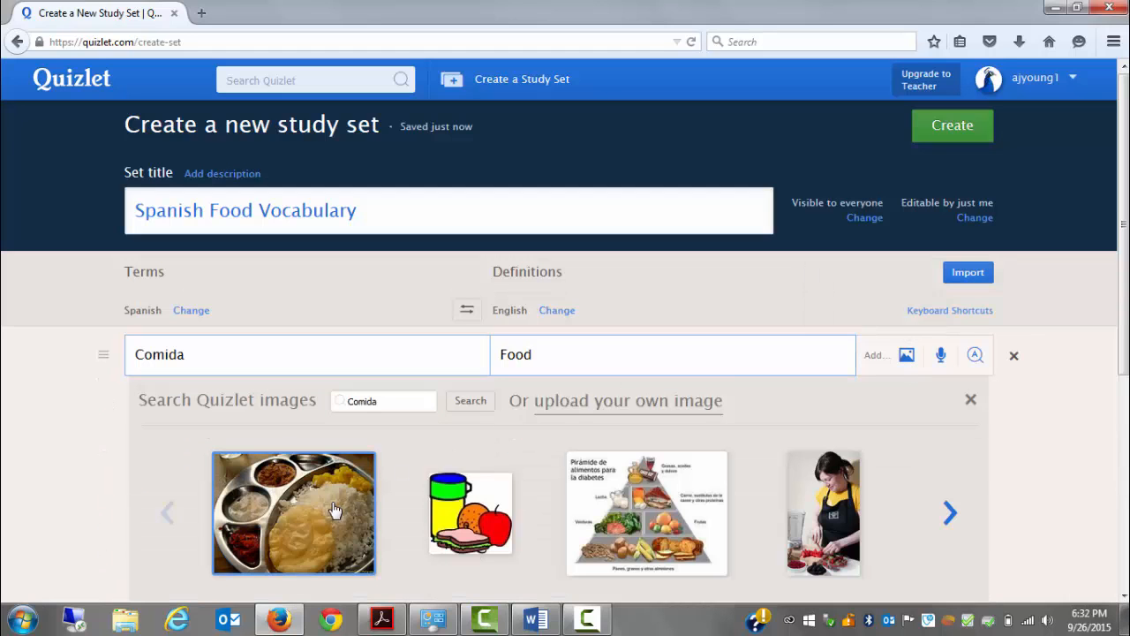
pyautogui.click(334, 510)
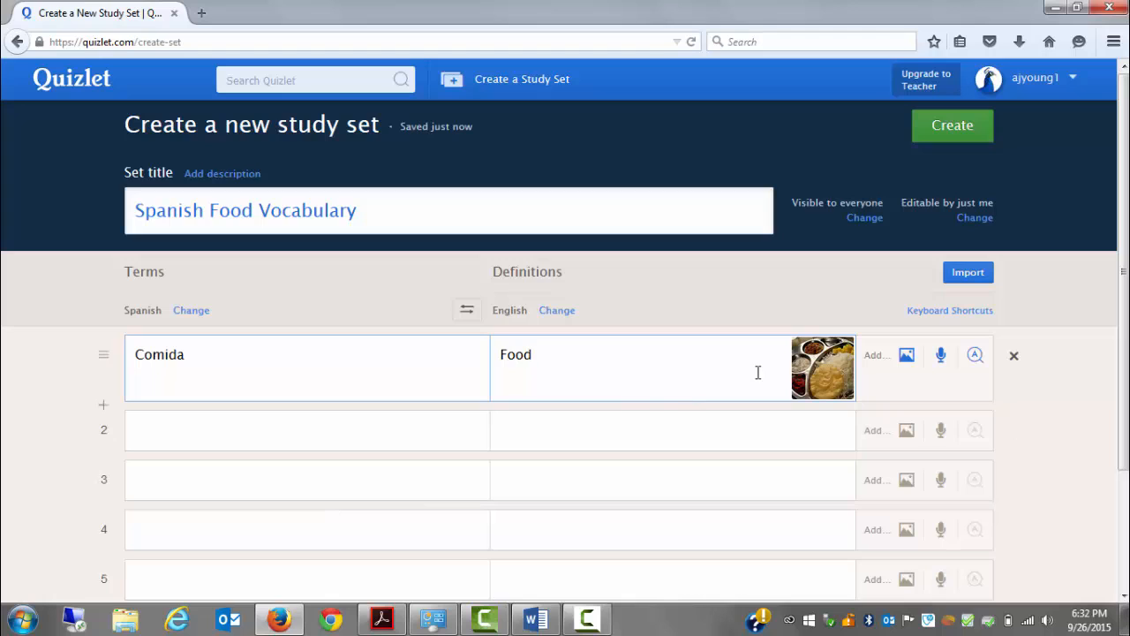
# Open voice recording for the Comida row and start the free two-week Voice Recording trial
pyautogui.click(410, 367)
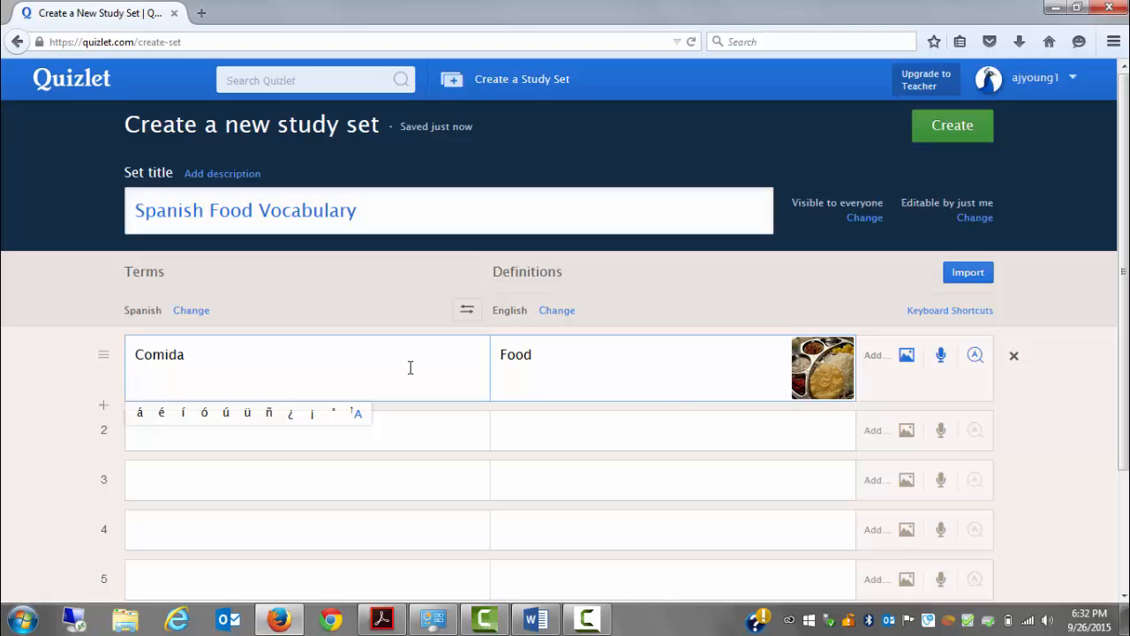
pyautogui.click(942, 355)
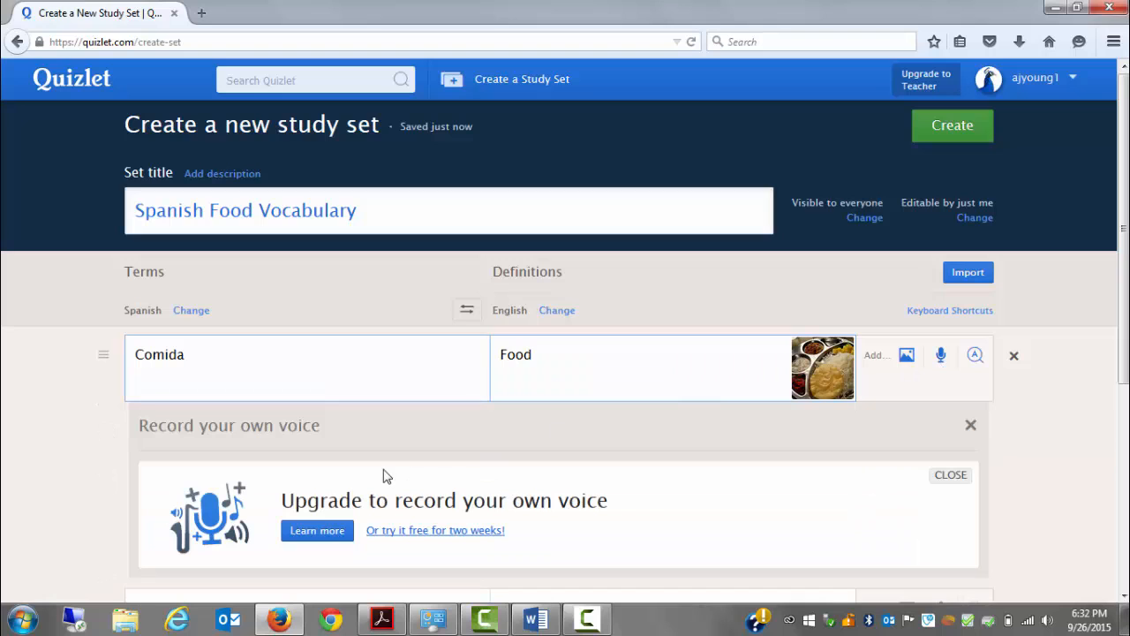
pyautogui.click(956, 477)
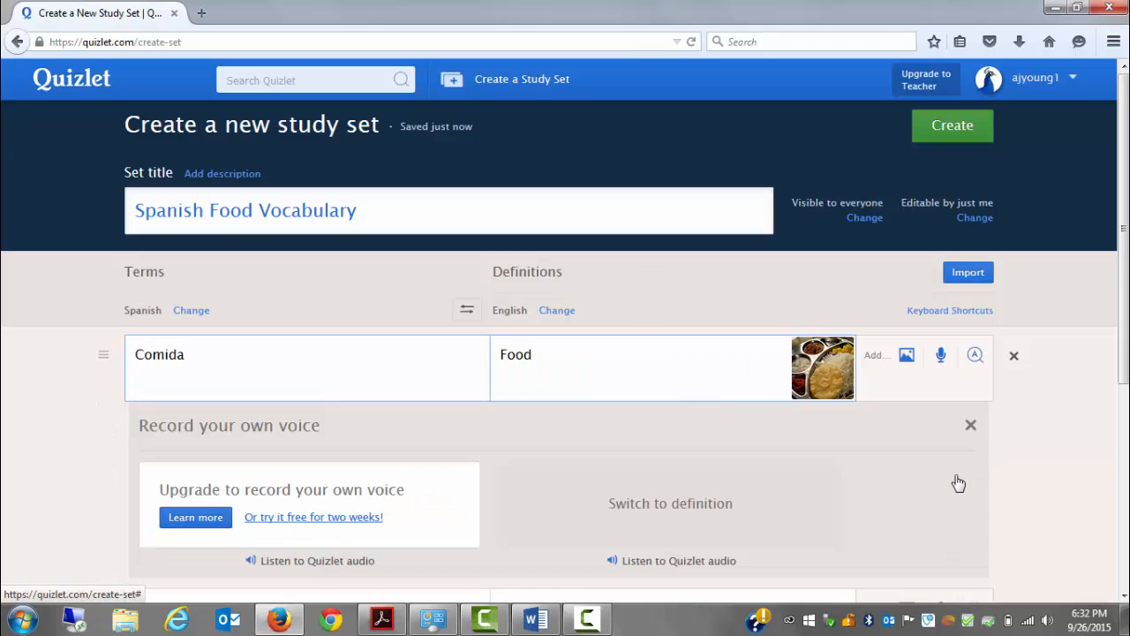
pyautogui.click(317, 373)
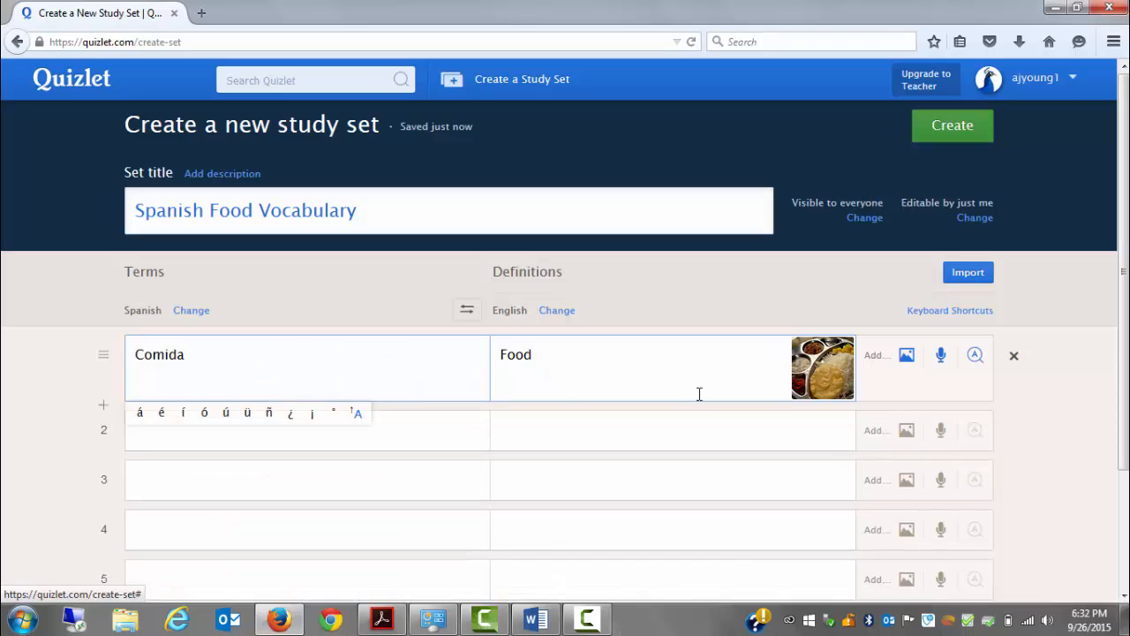
pyautogui.click(941, 365)
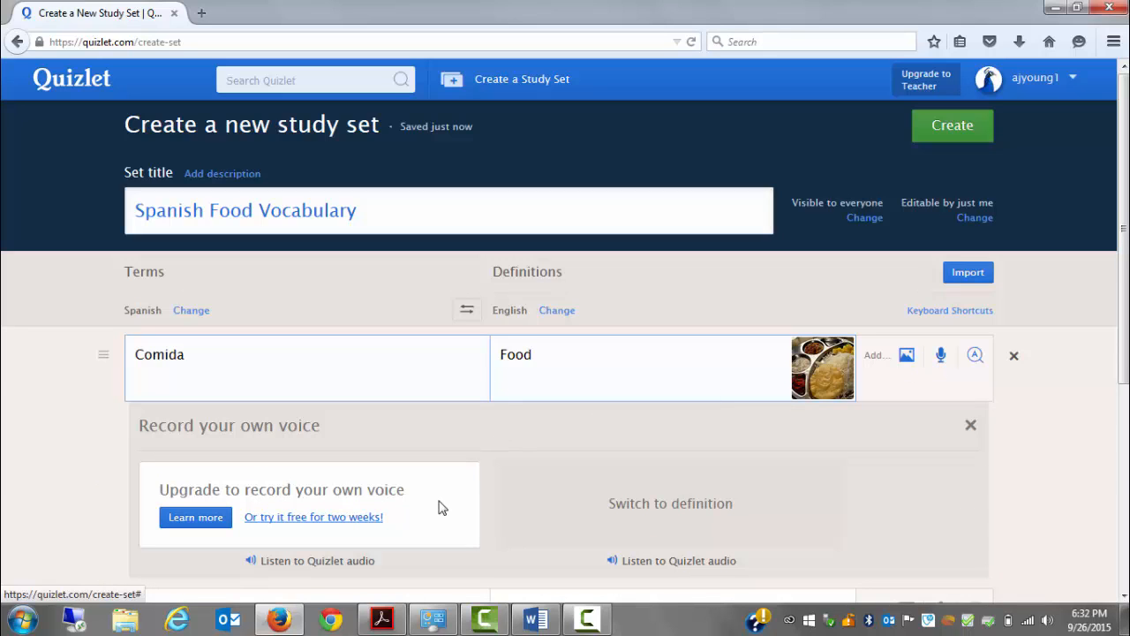
pyautogui.click(331, 520)
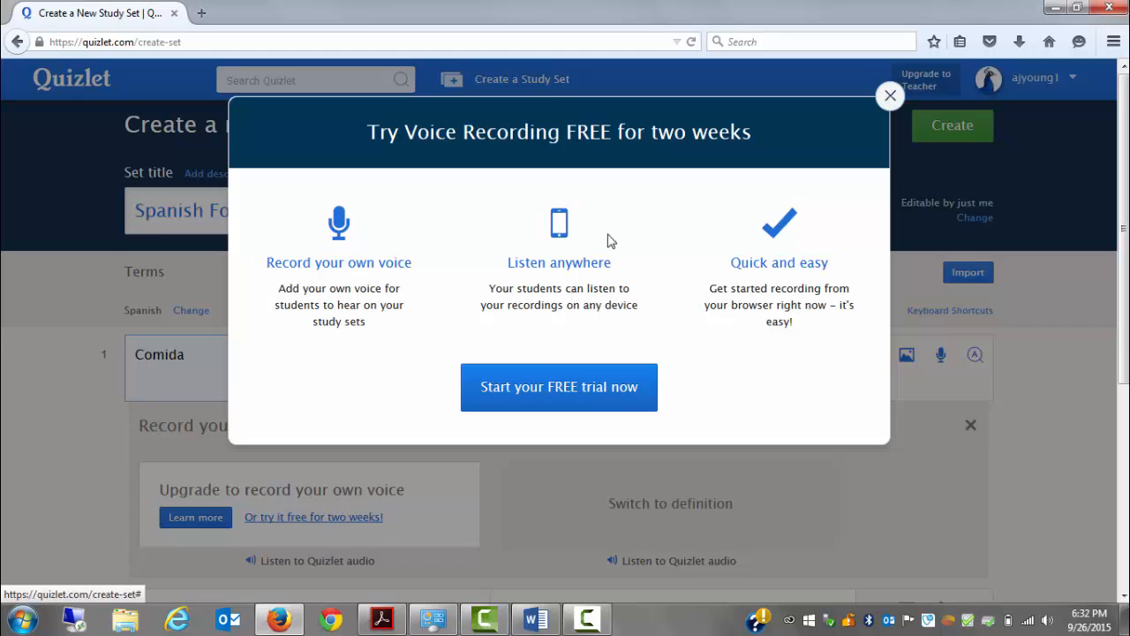
pyautogui.click(538, 386)
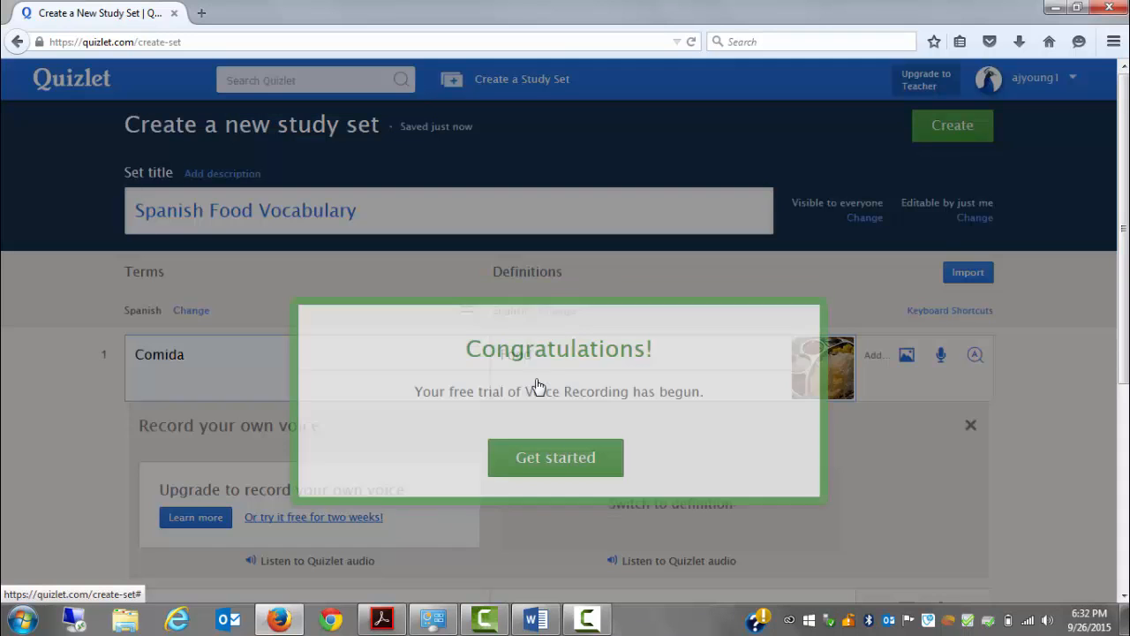
pyautogui.click(568, 473)
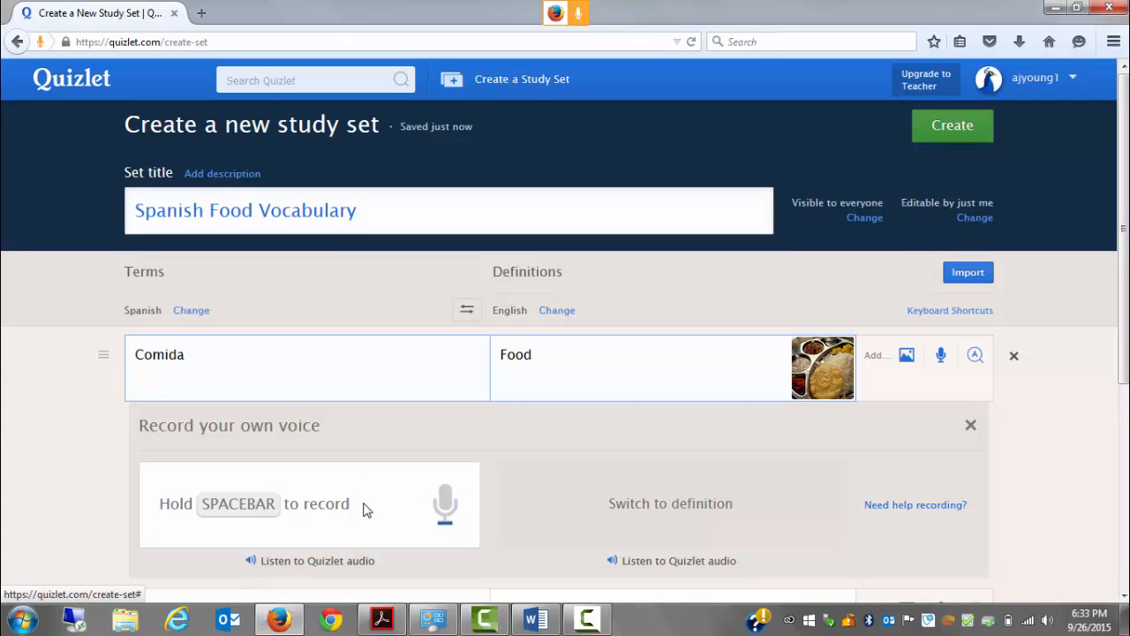
# Record voice audio for the term Comida and the definition Food, playing back each recording
pyautogui.press('space')
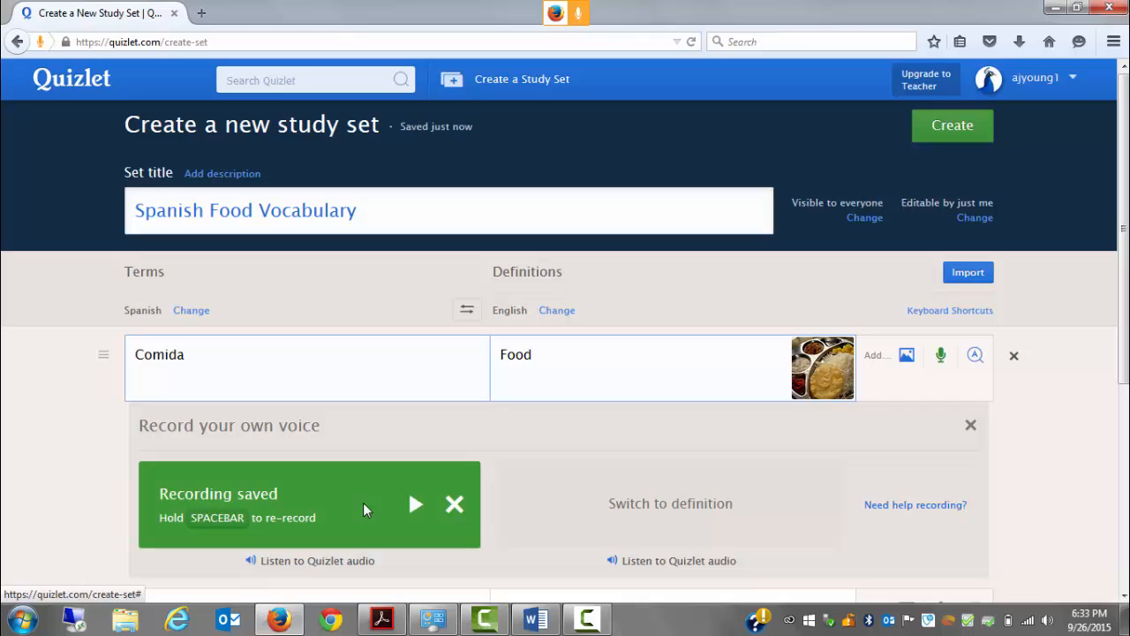
pyautogui.click(414, 505)
pyautogui.click(645, 360)
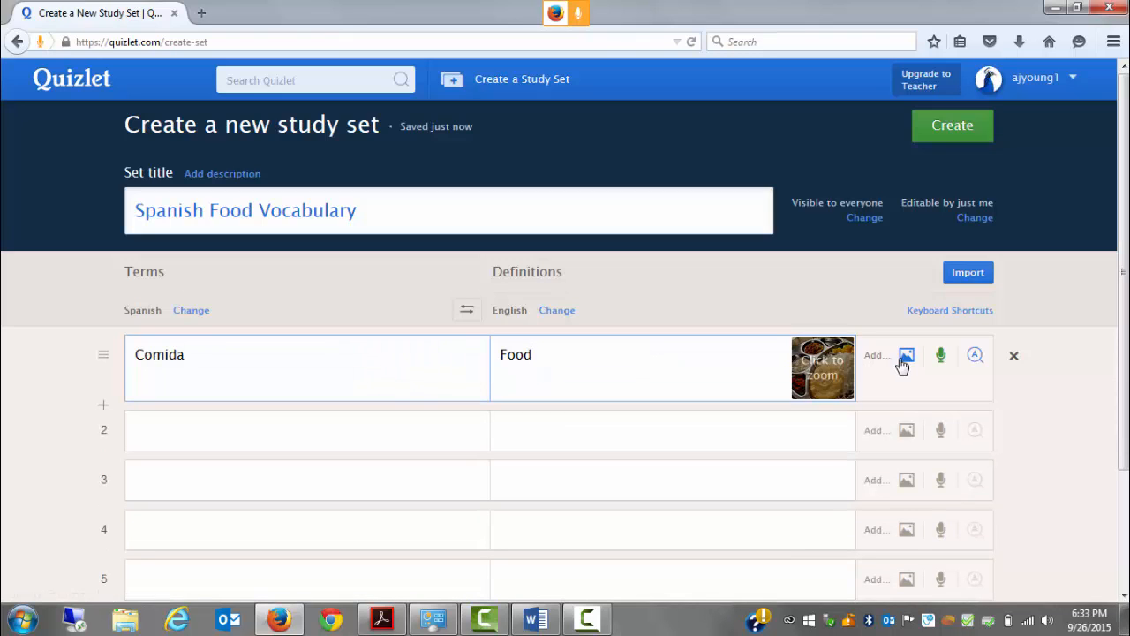
pyautogui.click(941, 358)
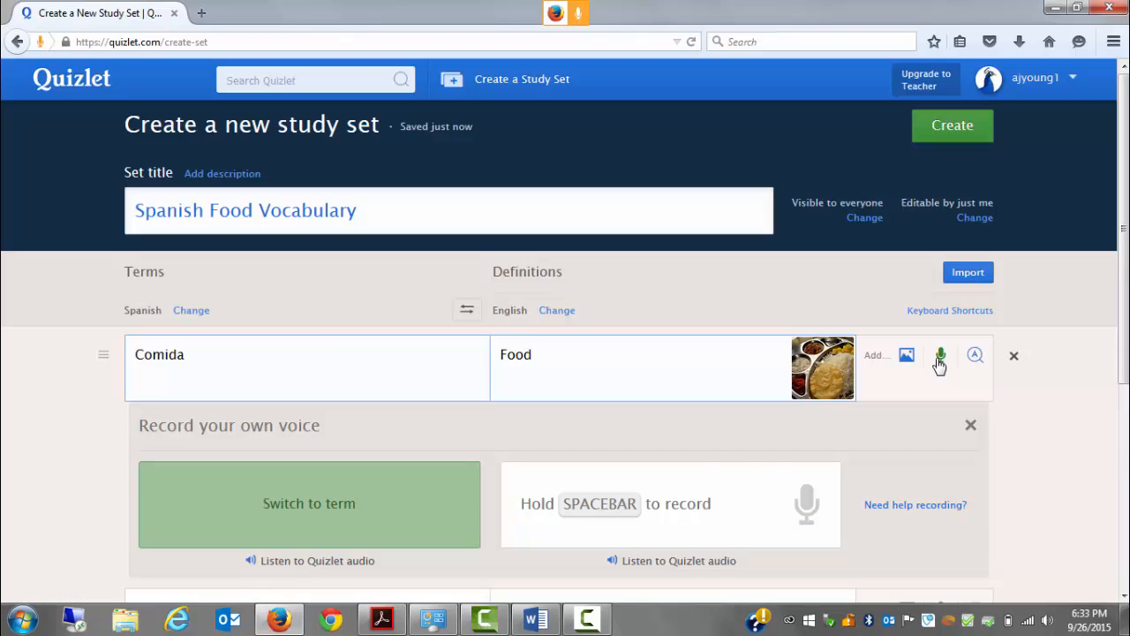
pyautogui.press('space')
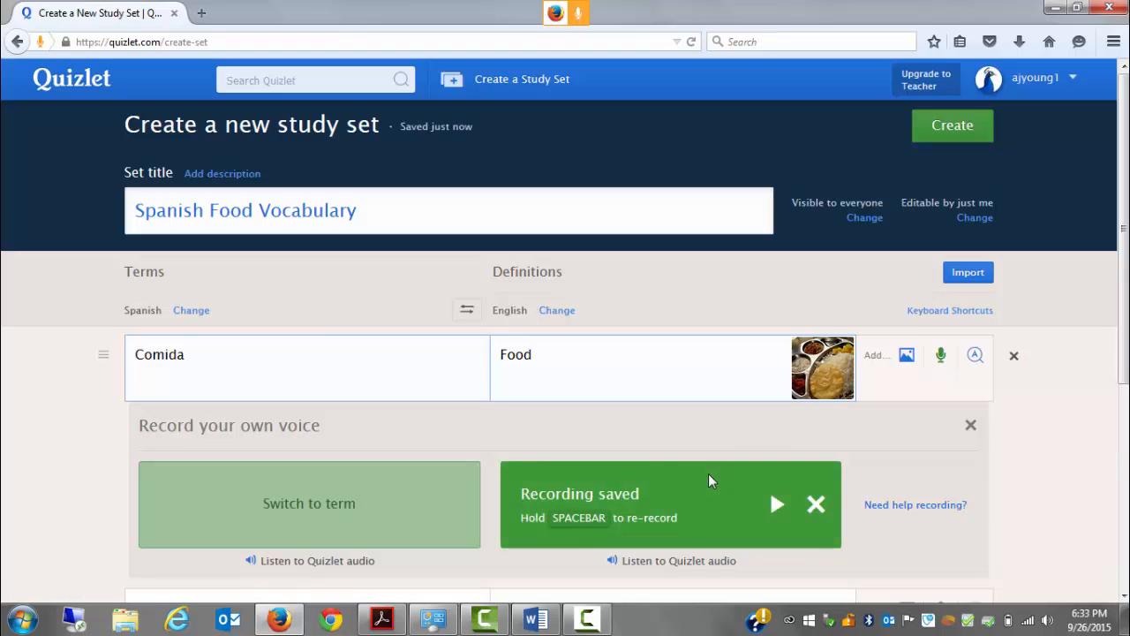
pyautogui.click(784, 507)
pyautogui.click(971, 425)
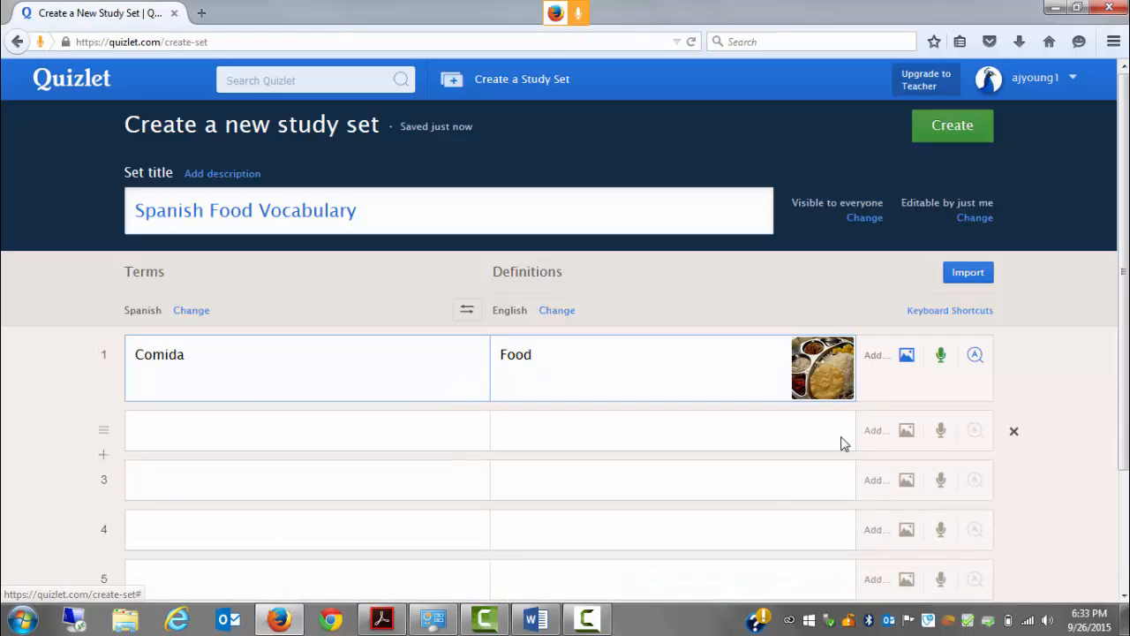
# Fill in the second row with the term "Pan" and the definition "Bread", and add a sliced loaf image
pyautogui.click(395, 434)
pyautogui.write('Pan')
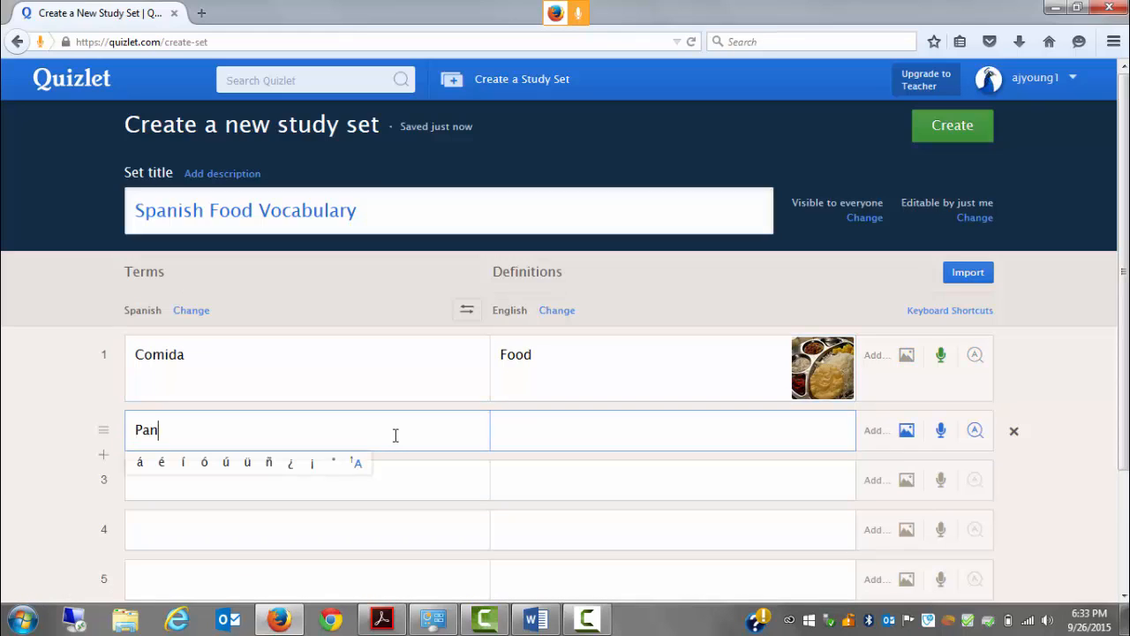
pyautogui.click(564, 430)
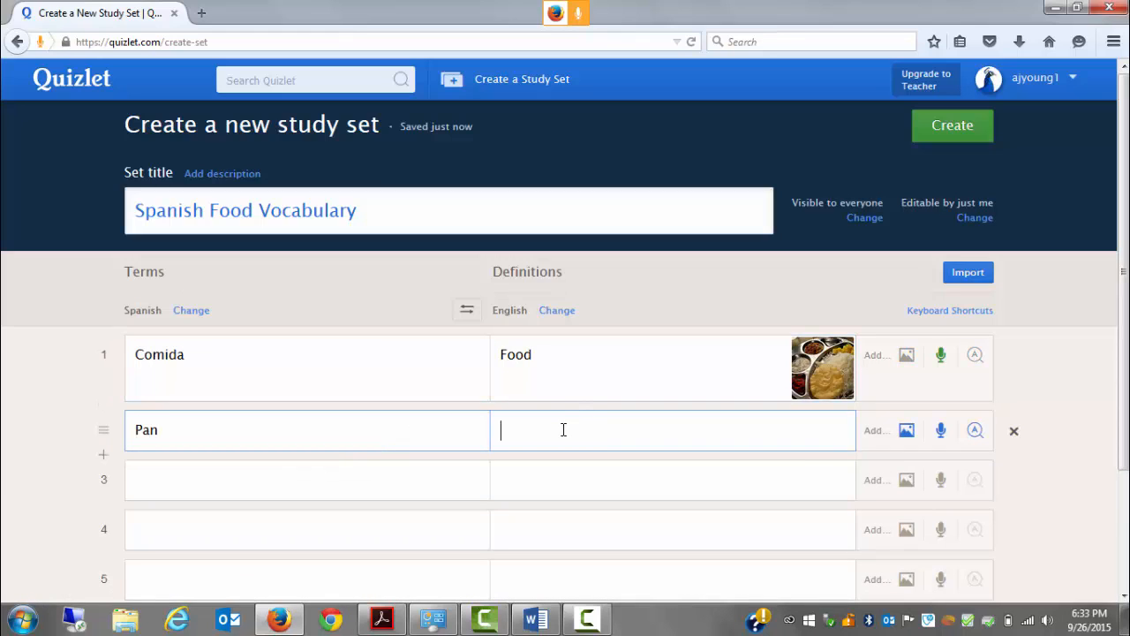
pyautogui.write('Bread')
pyautogui.click(909, 434)
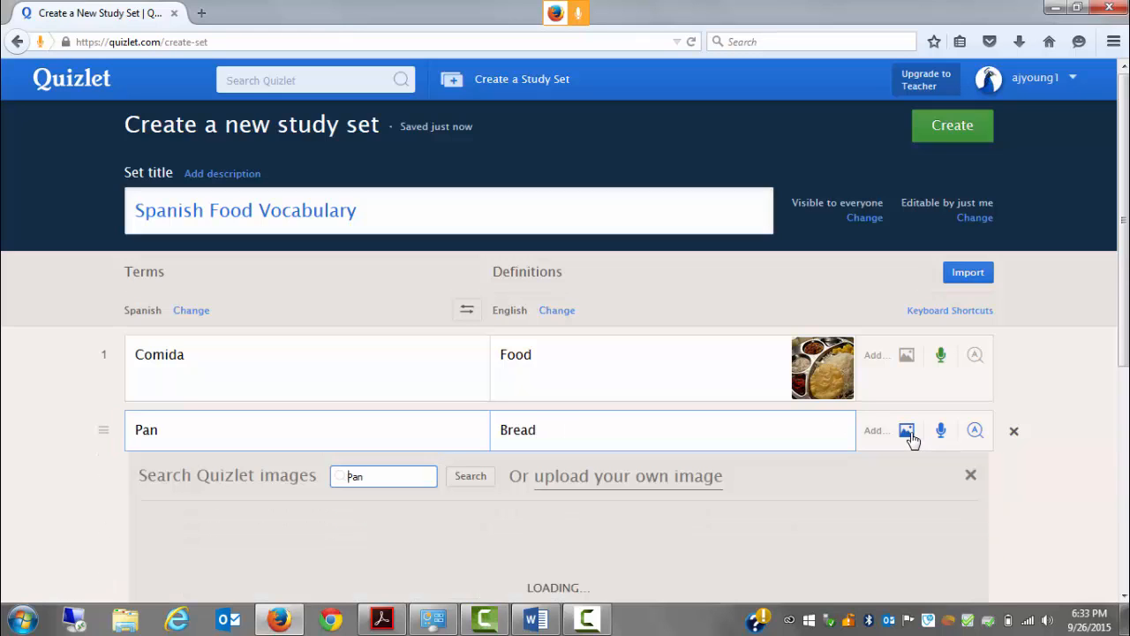
pyautogui.click(490, 583)
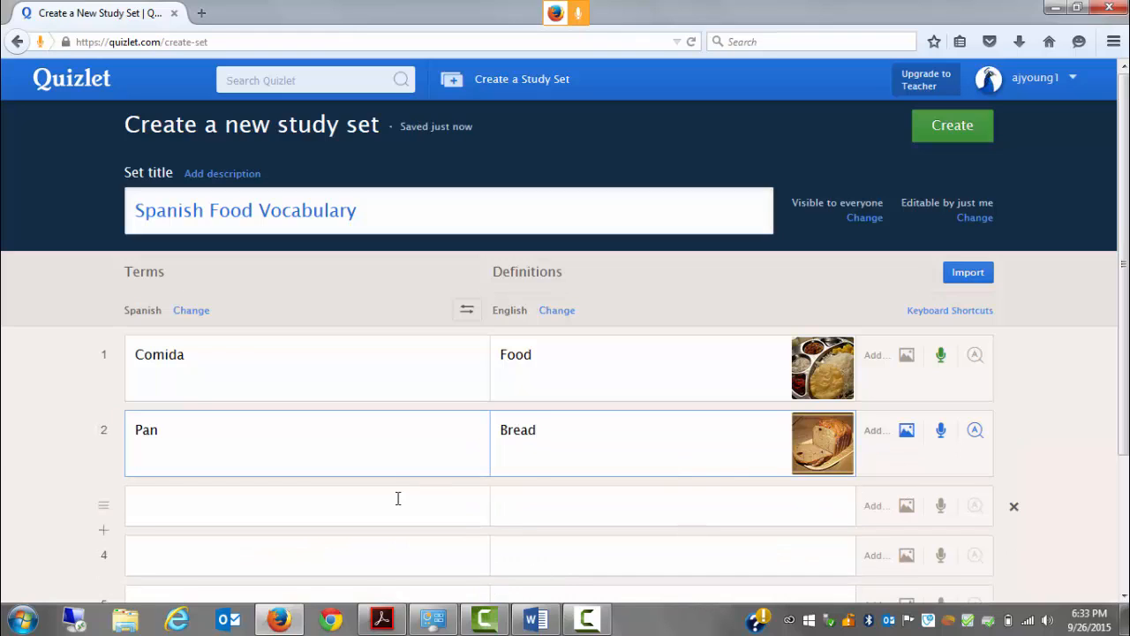
# Record voice audio for the term Pan and the definition Bread
pyautogui.click(391, 462)
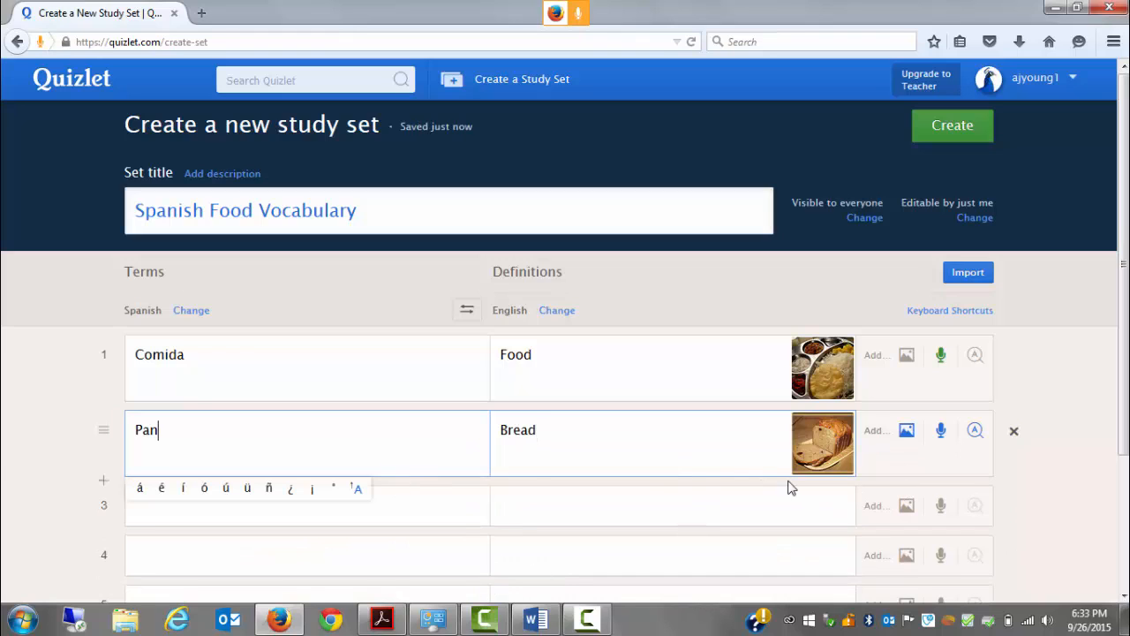
pyautogui.click(942, 435)
pyautogui.press('space')
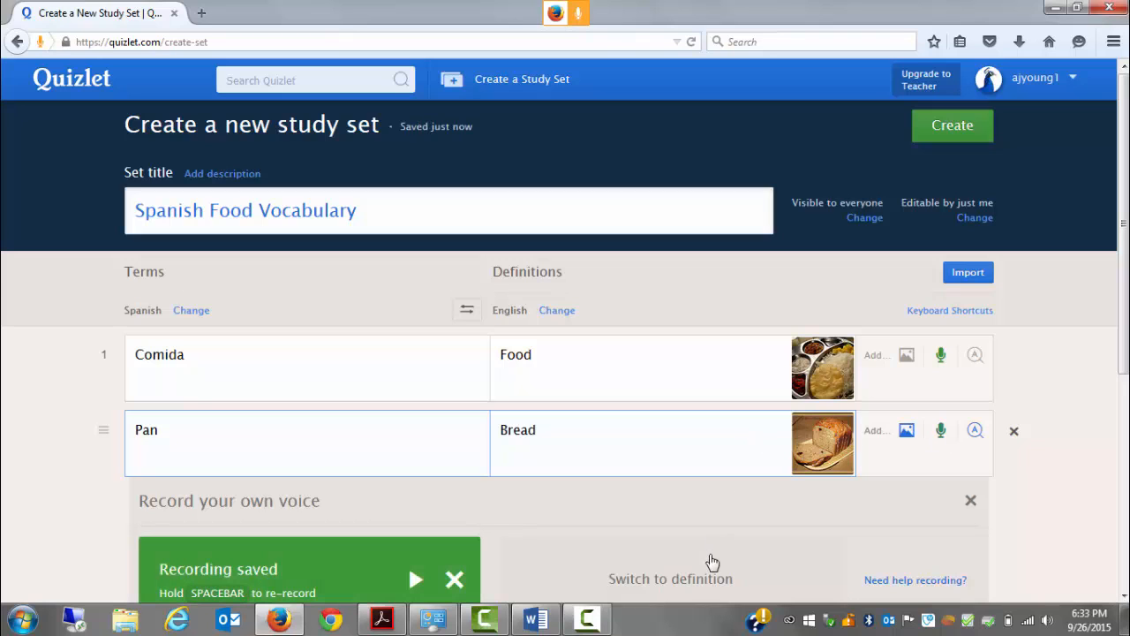
pyautogui.click(710, 579)
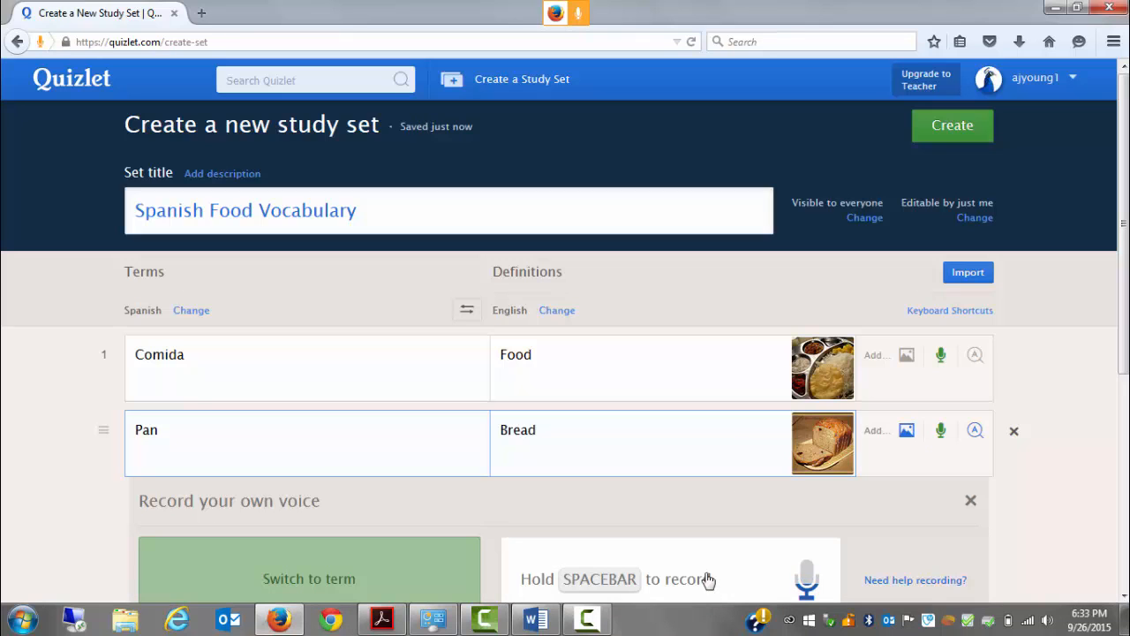
pyautogui.press('space')
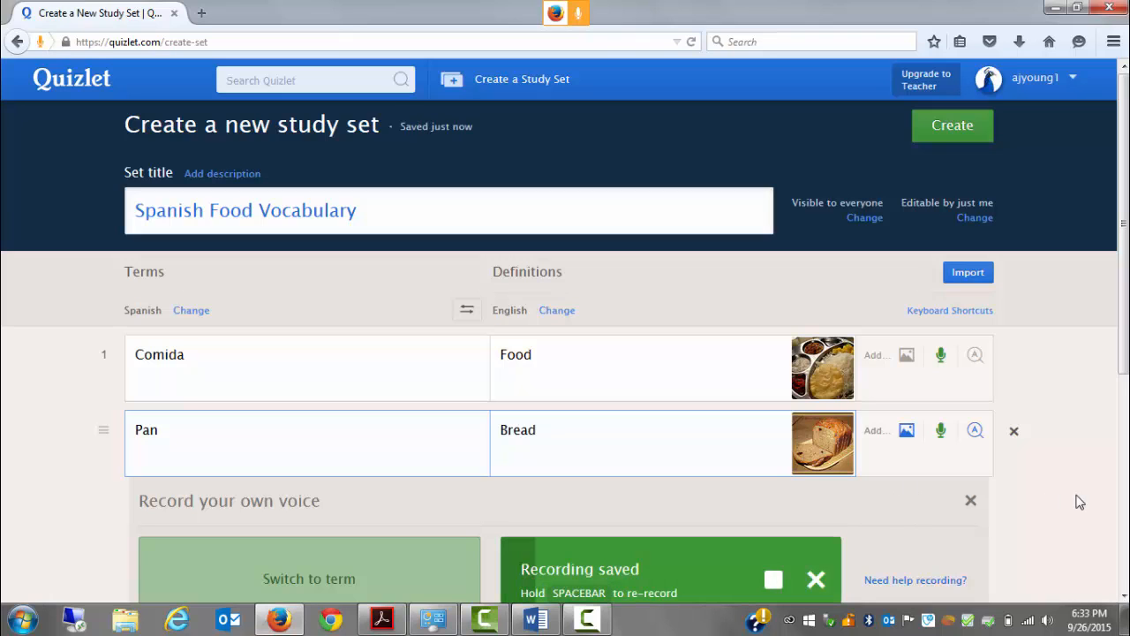
pyautogui.click(972, 502)
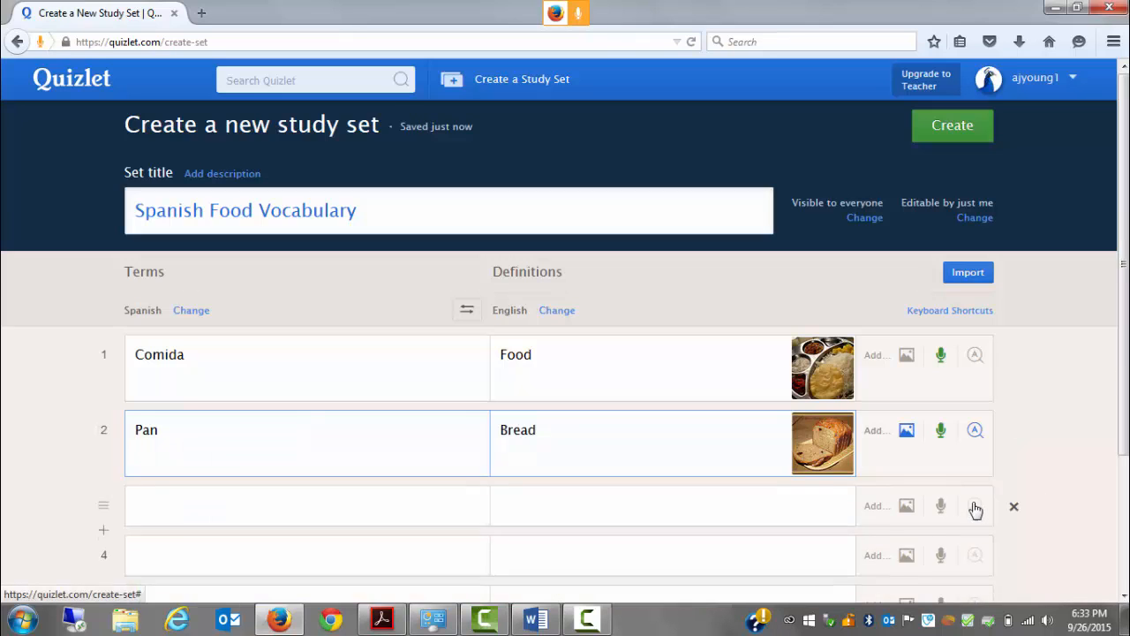
# Fill in the third row with the term "Leche" and the definition "Milk", and add the glass of milk image
pyautogui.click(307, 508)
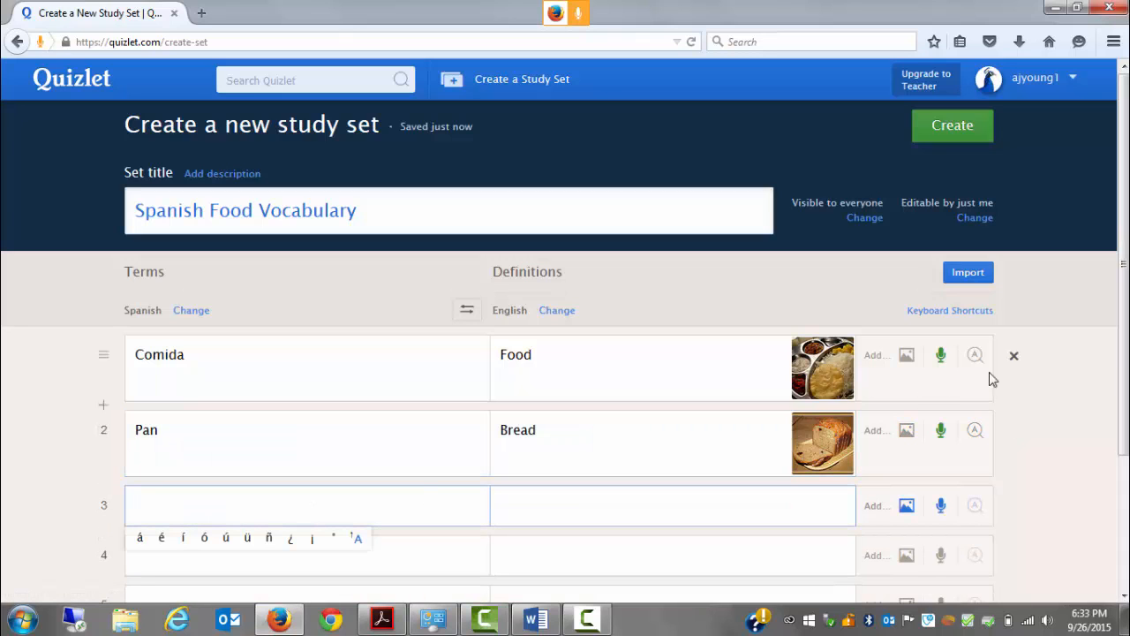
pyautogui.moveTo(1123, 388); pyautogui.dragTo(1124, 446)
pyautogui.scroll(-1, 573, 306)
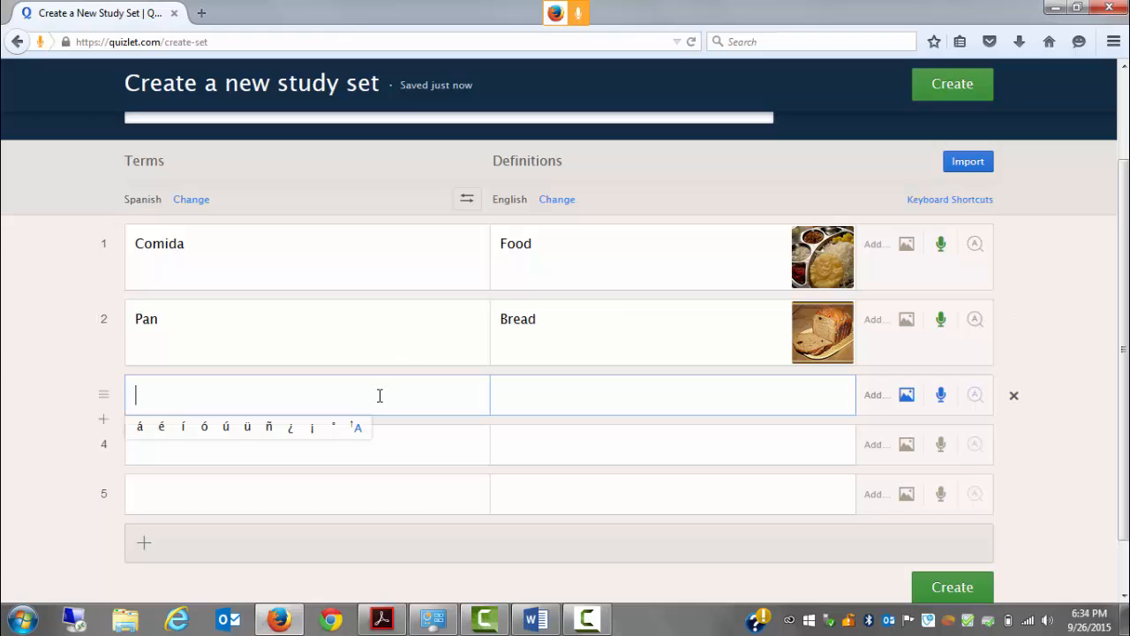
pyautogui.write('Leche')
pyautogui.click(587, 396)
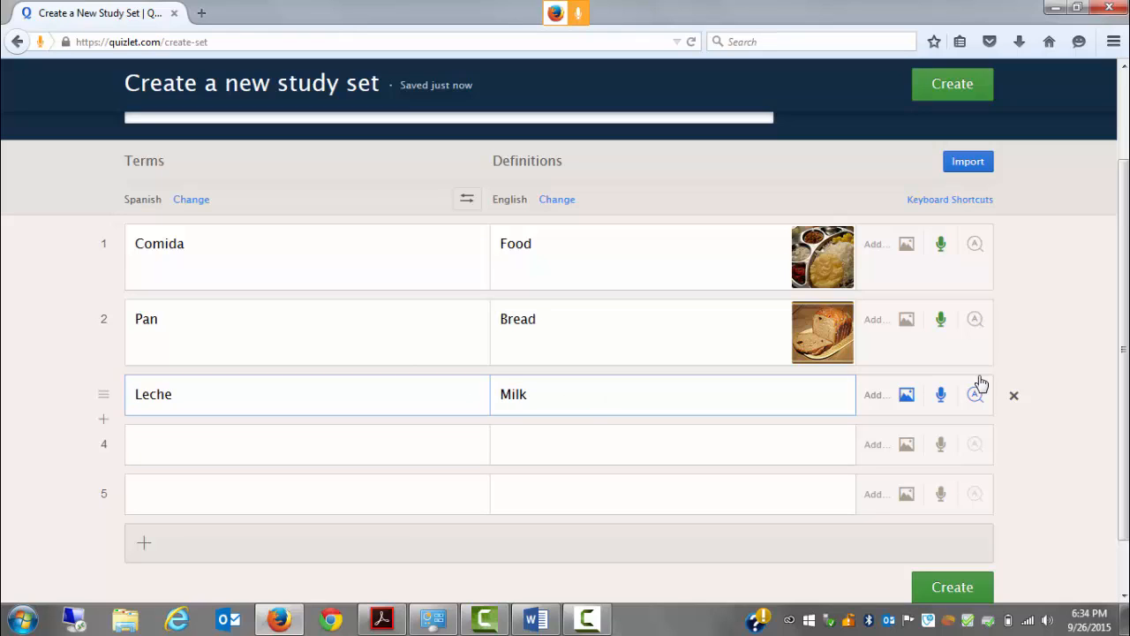
pyautogui.click(907, 397)
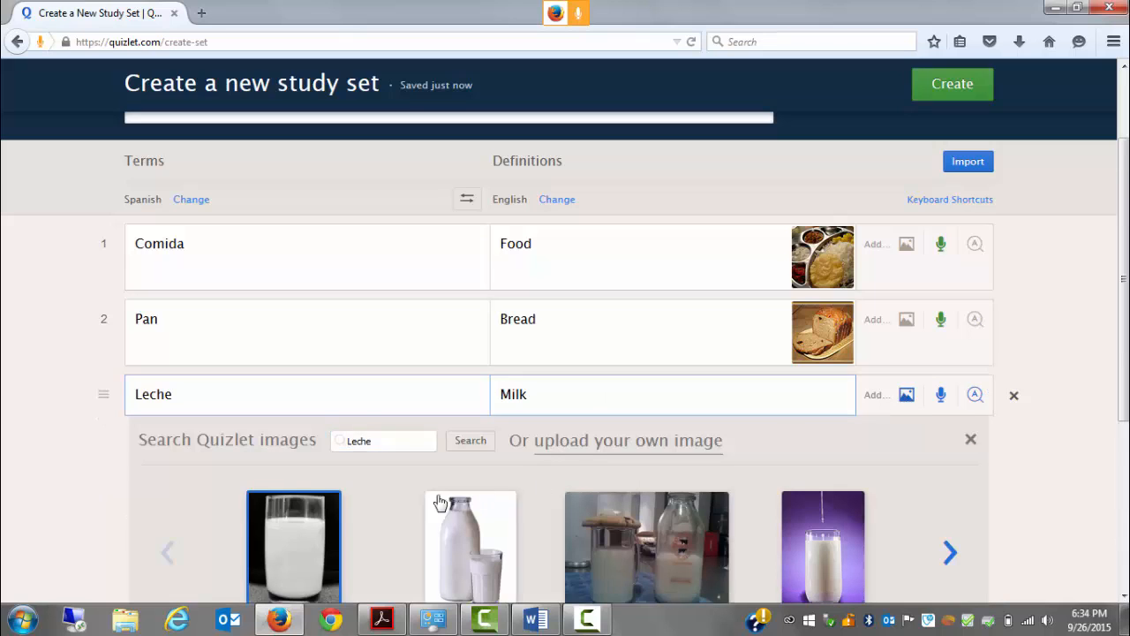
pyautogui.click(296, 549)
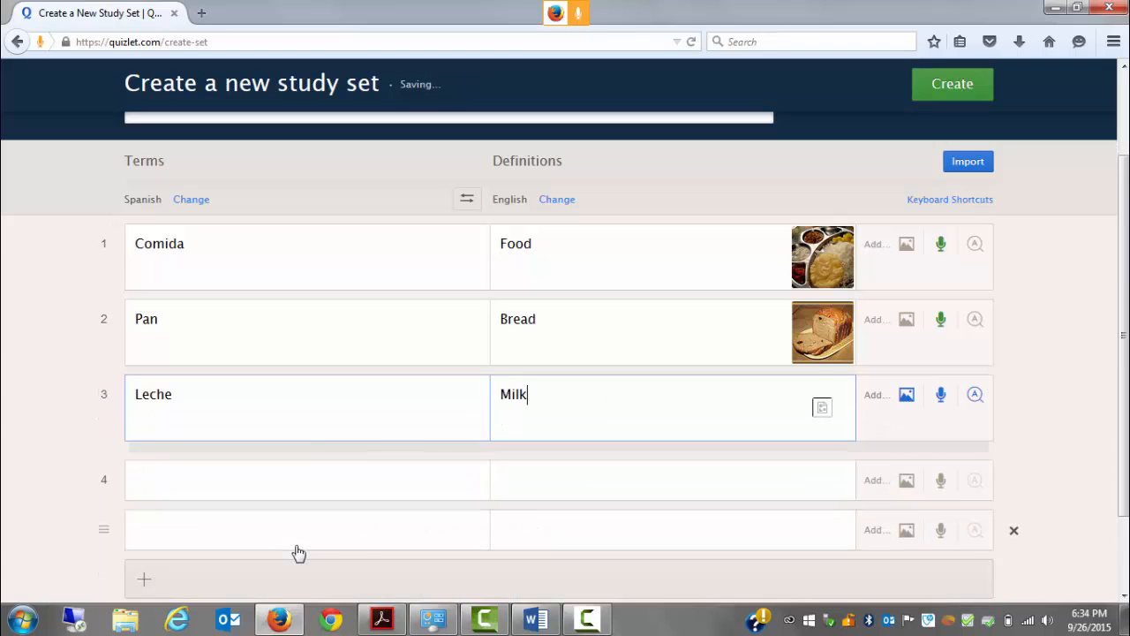
# Record voice audio for the term Leche and the definition Milk
pyautogui.click(376, 408)
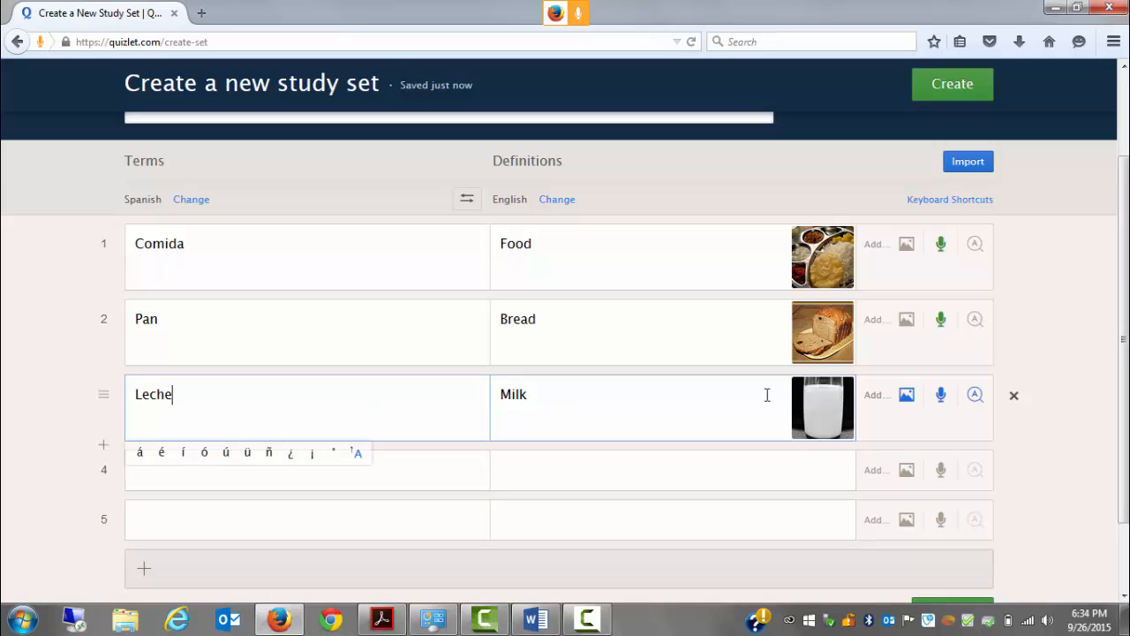
pyautogui.click(943, 397)
pyautogui.press('space')
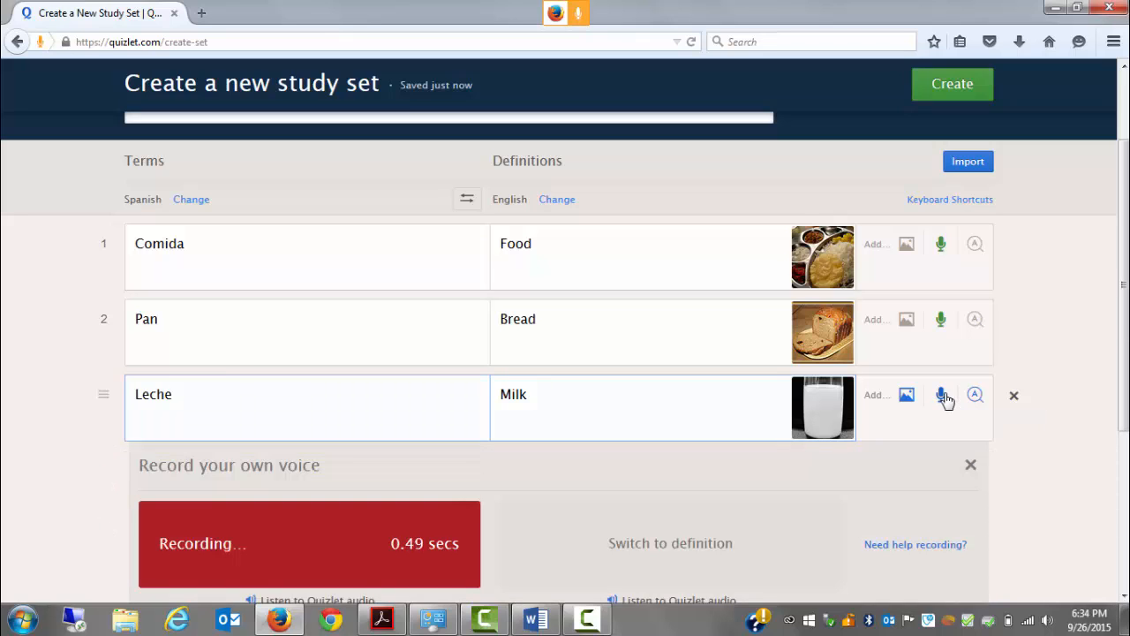
pyautogui.click(695, 559)
pyautogui.press('space')
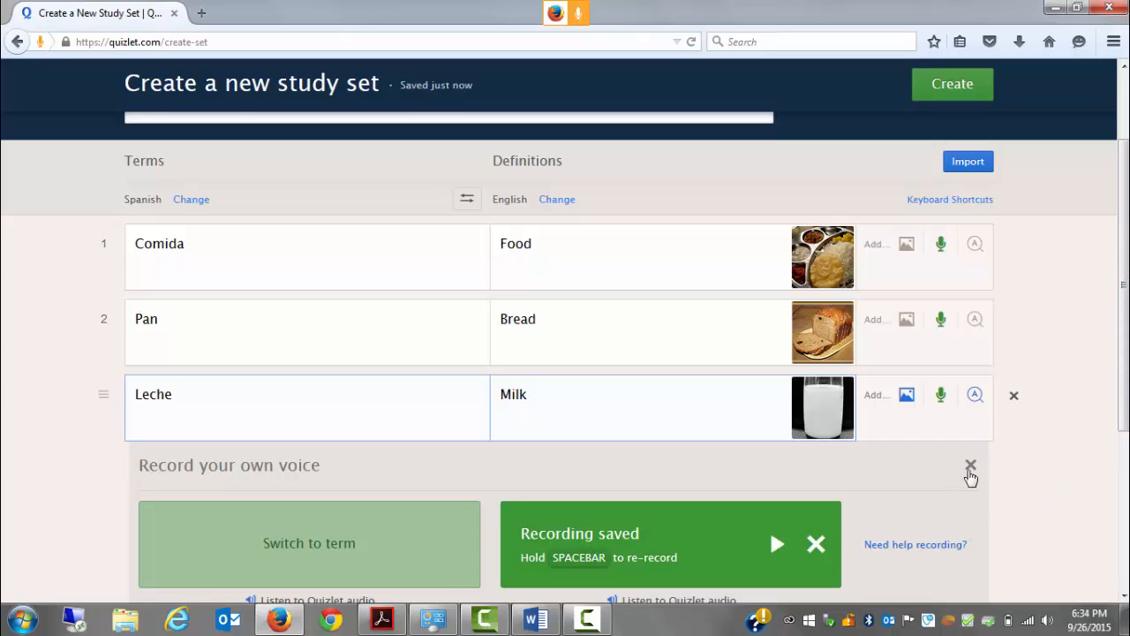
pyautogui.click(971, 465)
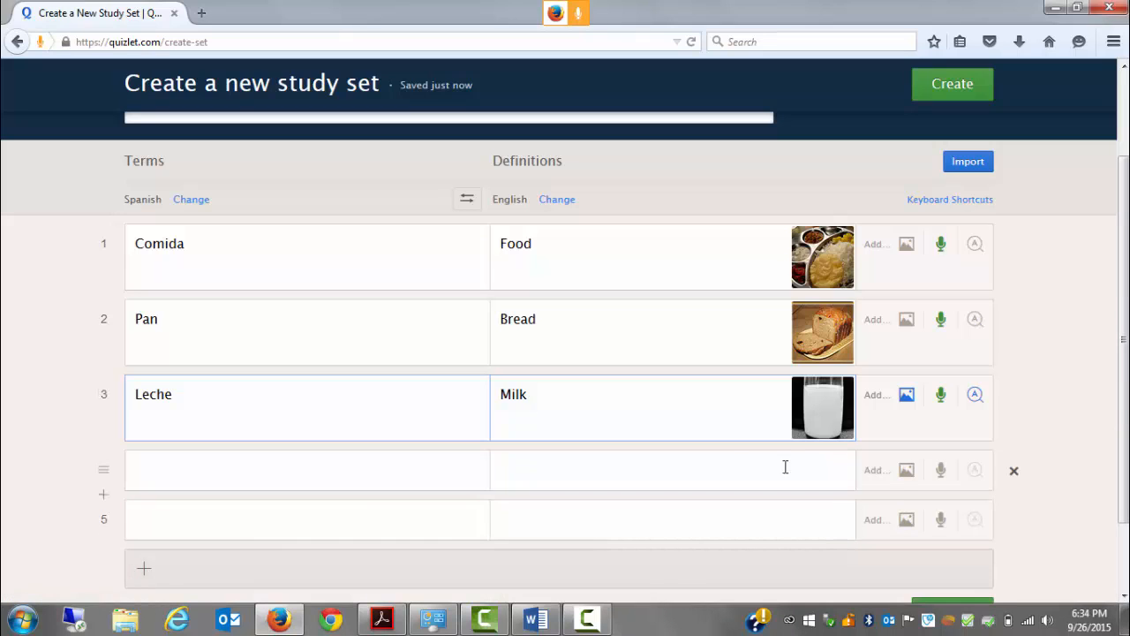
# Fill in the fourth row with the term "Jugo" and the definition "Juice", and add the orange juice image
pyautogui.click(254, 477)
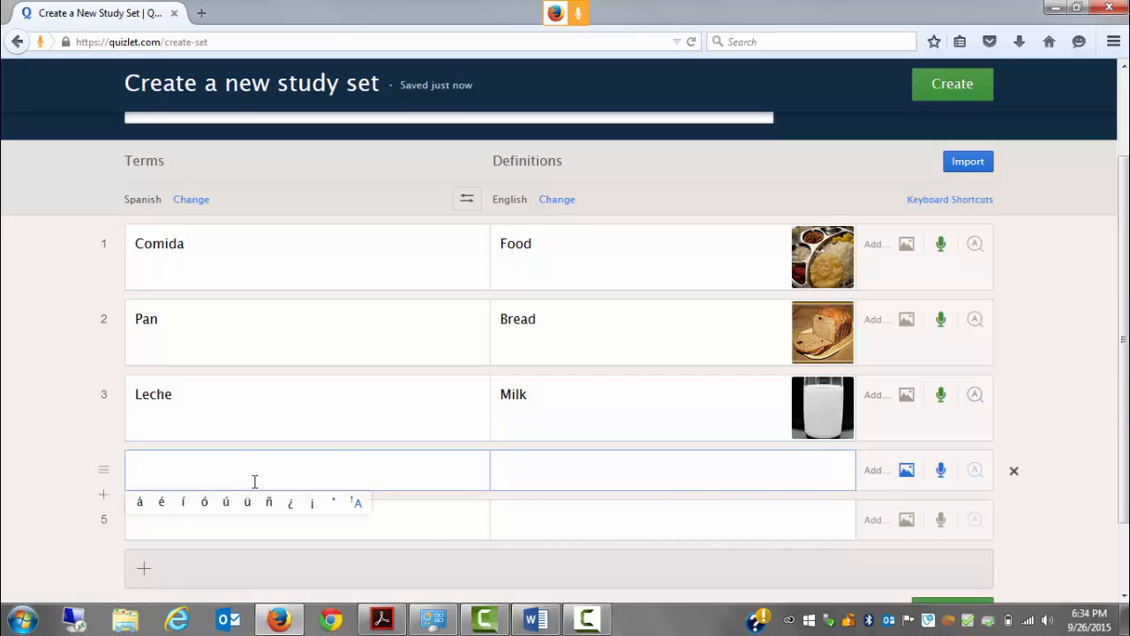
pyautogui.write('Jugo')
pyautogui.click(508, 471)
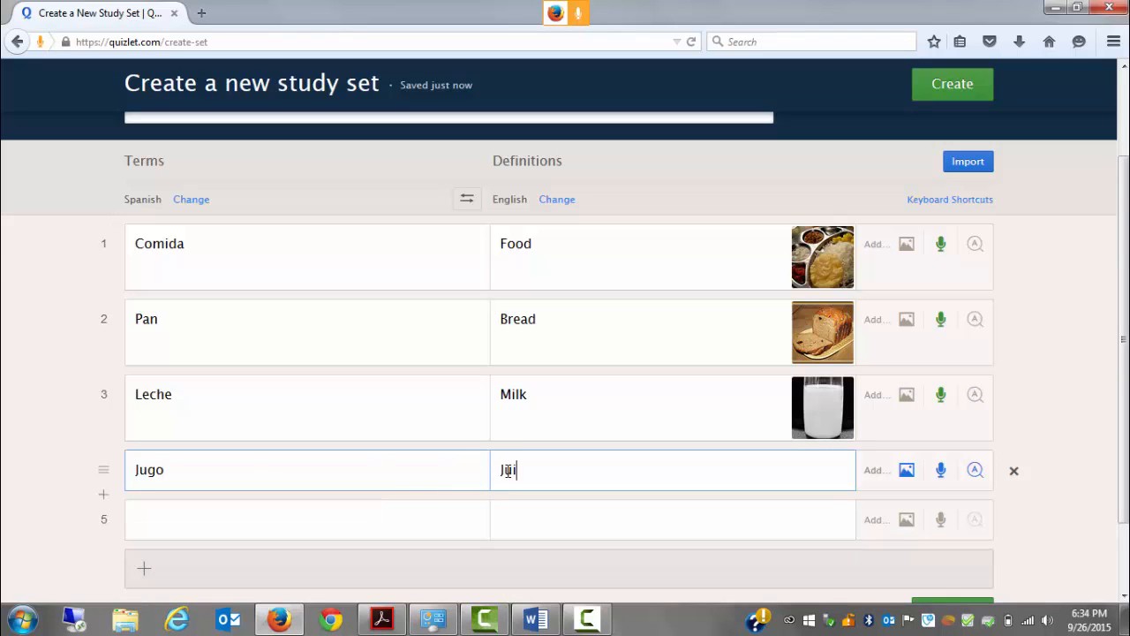
pyautogui.write('Juice')
pyautogui.click(907, 471)
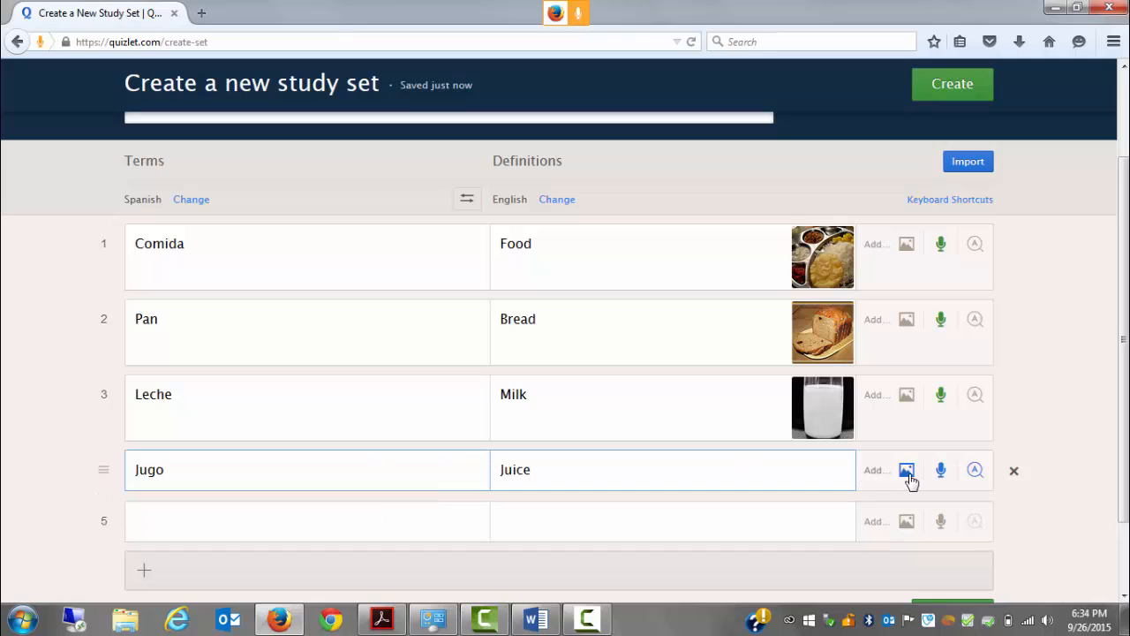
pyautogui.click(315, 586)
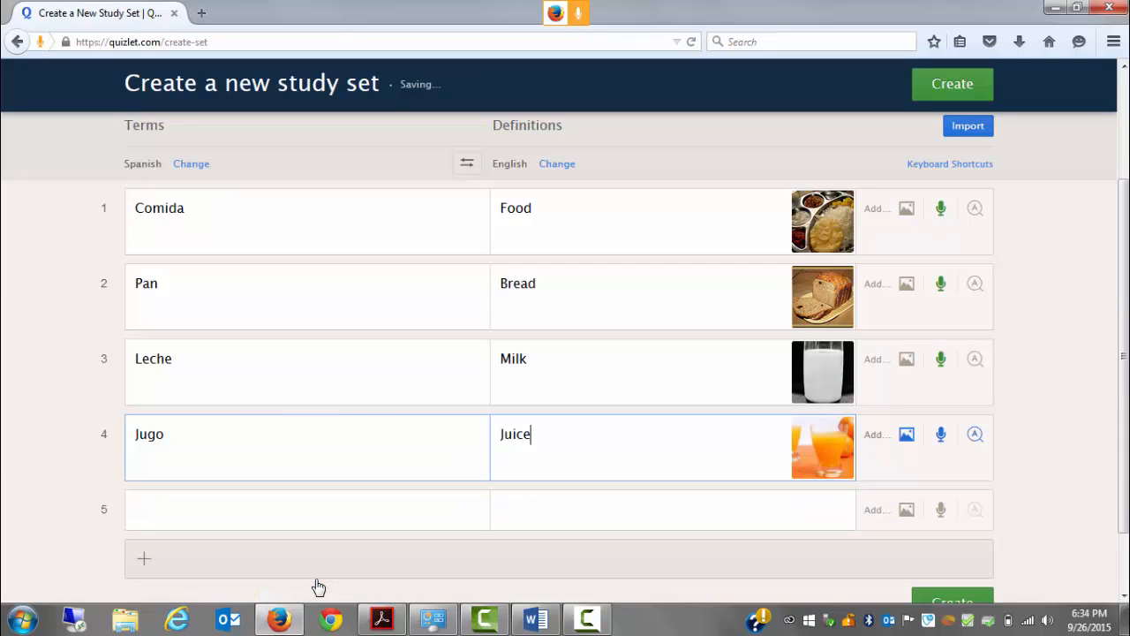
# Record voice audio for the term Jugo and the definition Juice
pyautogui.click(391, 440)
pyautogui.click(942, 434)
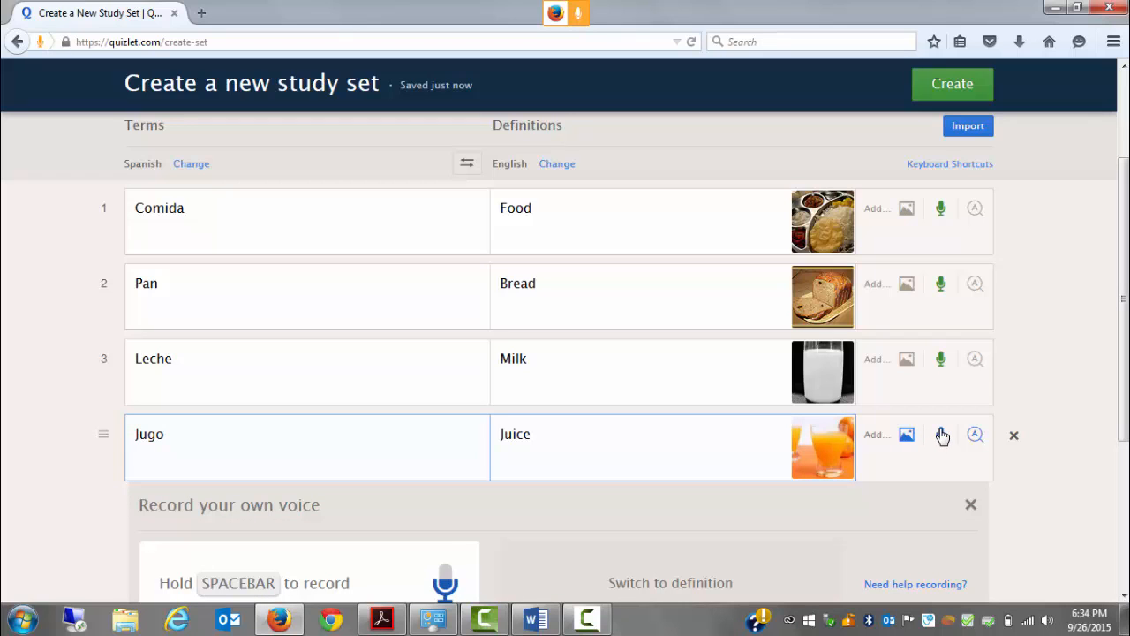
pyautogui.press('space')
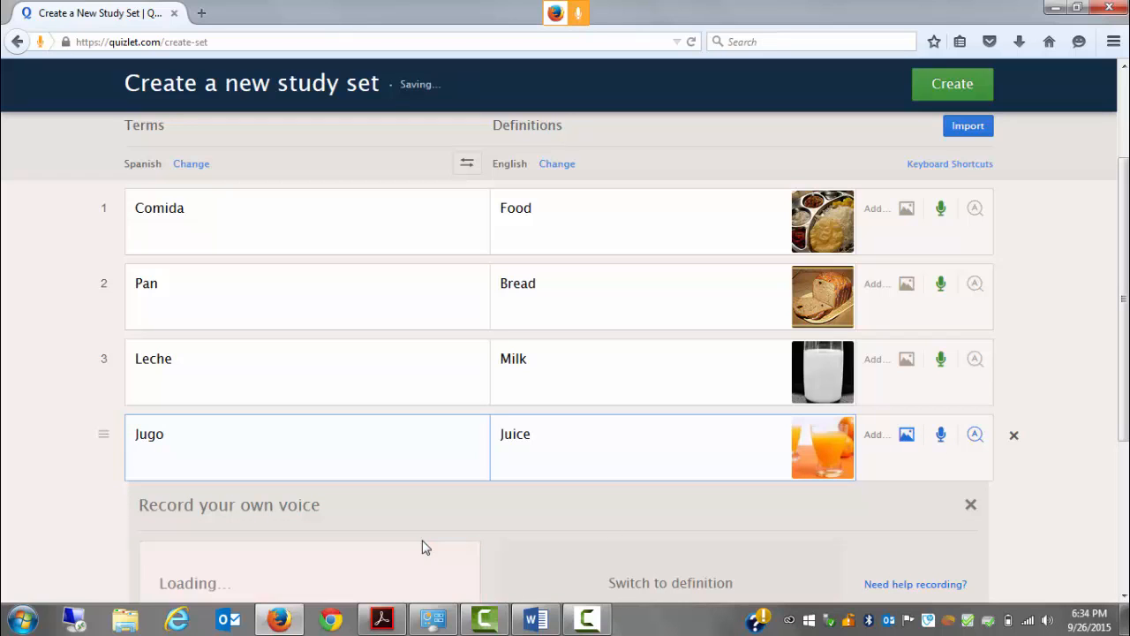
pyautogui.click(619, 568)
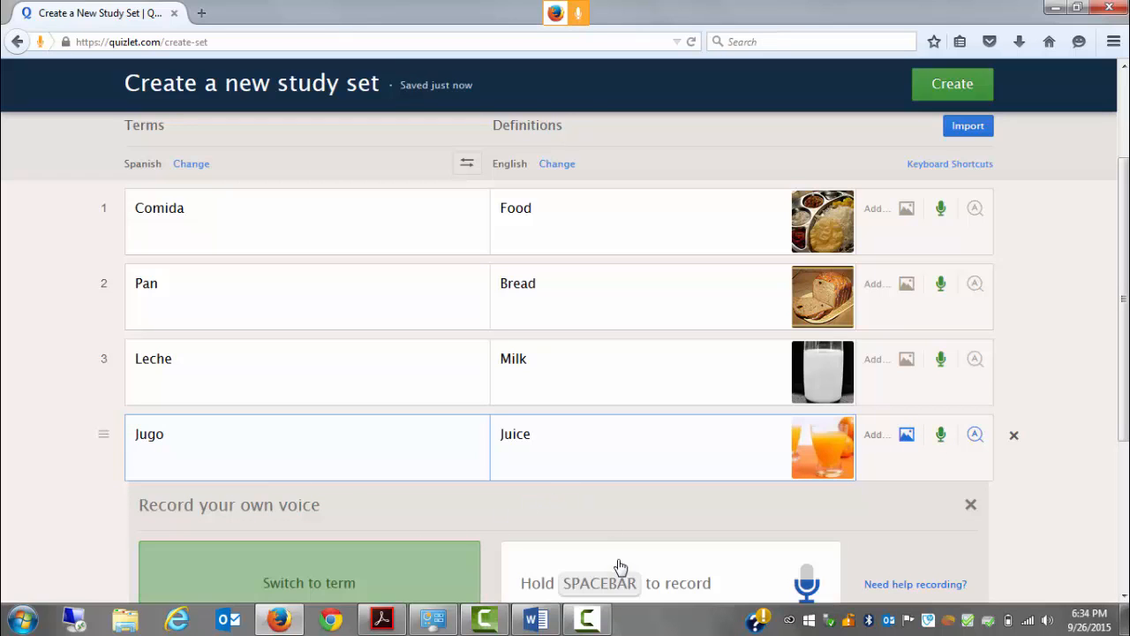
pyautogui.press('space')
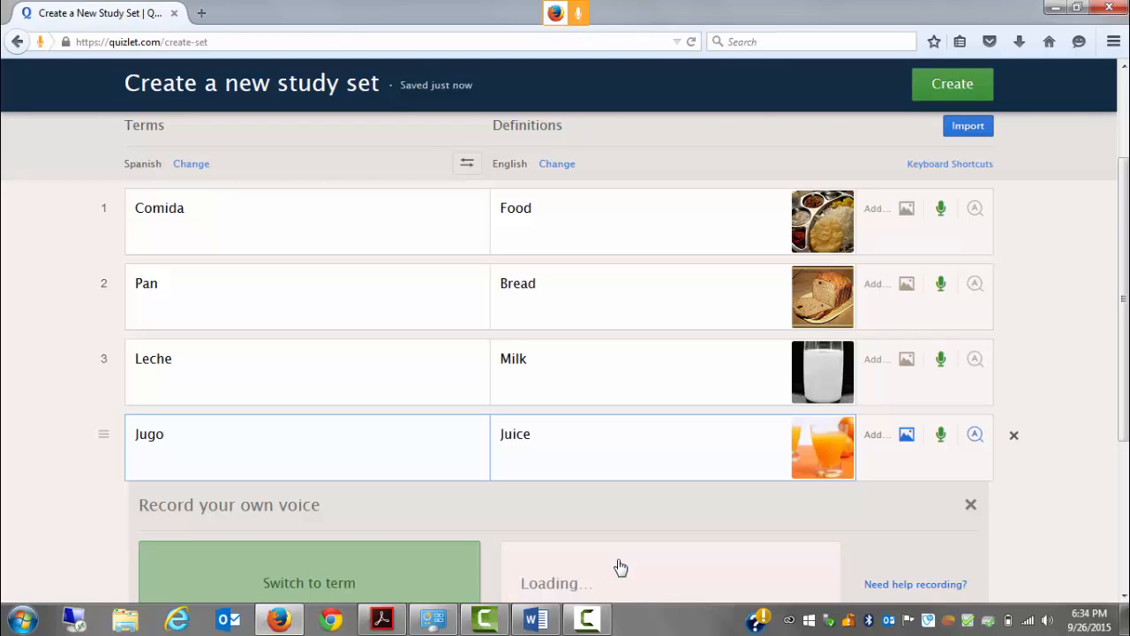
pyautogui.click(970, 507)
# Fill in the fifth row with the term "Helado" and the definition "Ice Cream", and add the ice cream cone image
pyautogui.scroll(-1, 540, 443)
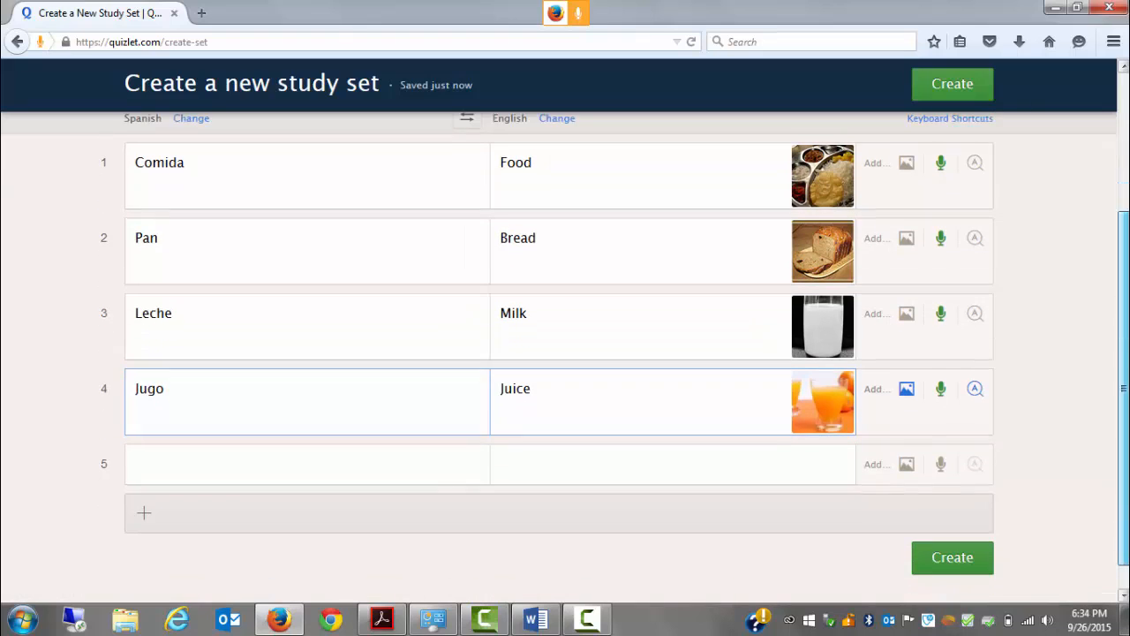
pyautogui.click(441, 457)
pyautogui.write('H')
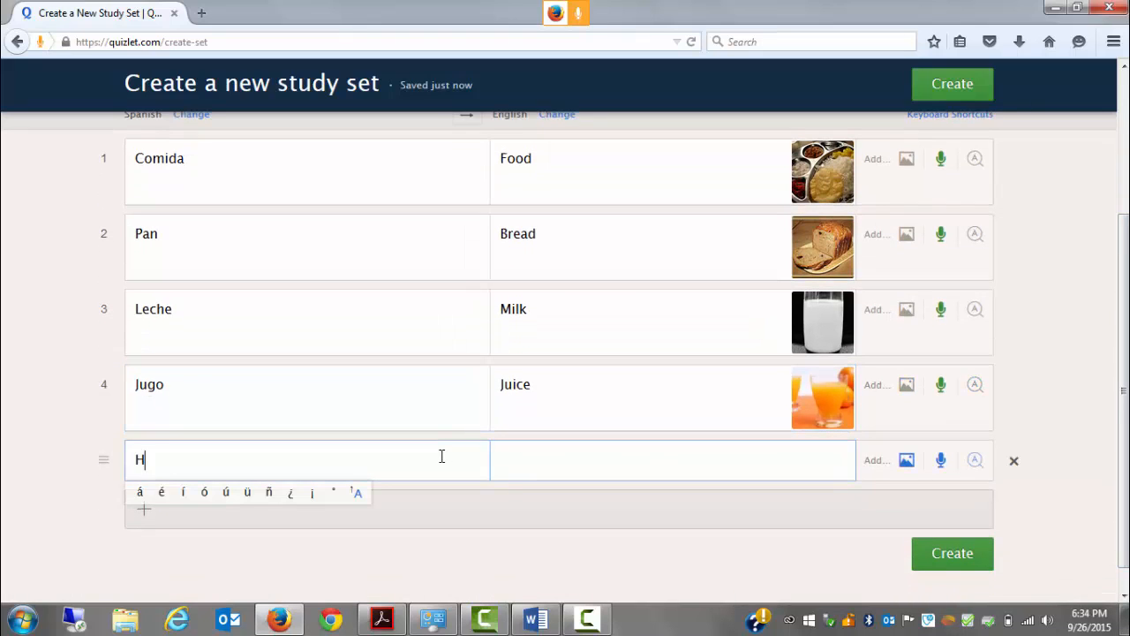
pyautogui.write('elado')
pyautogui.click(539, 468)
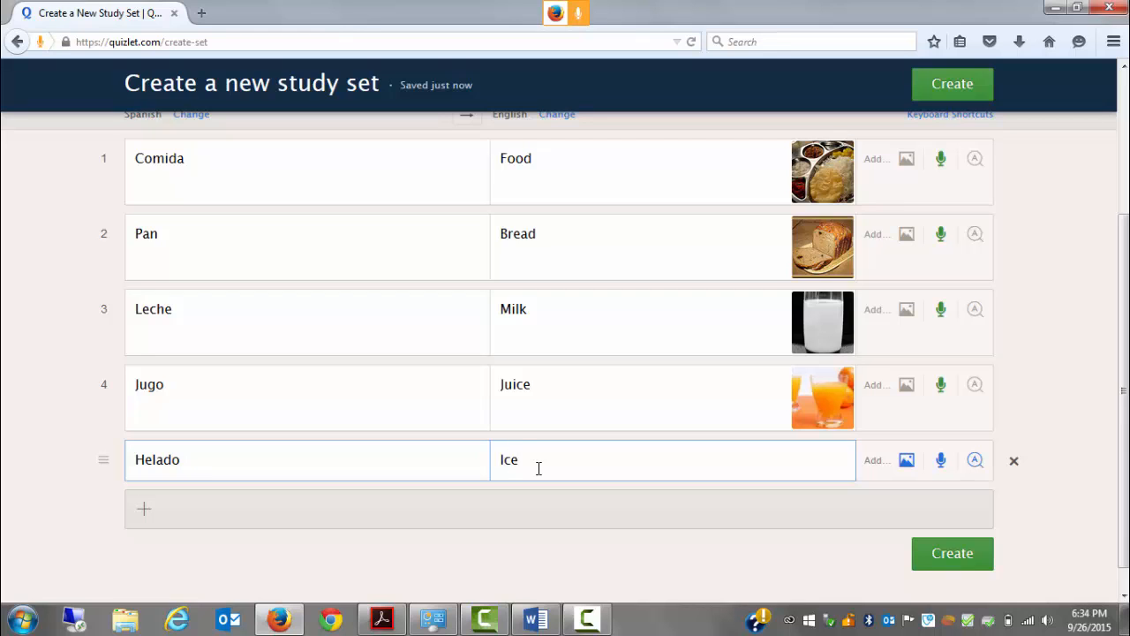
pyautogui.write('Ice Cream')
pyautogui.click(908, 460)
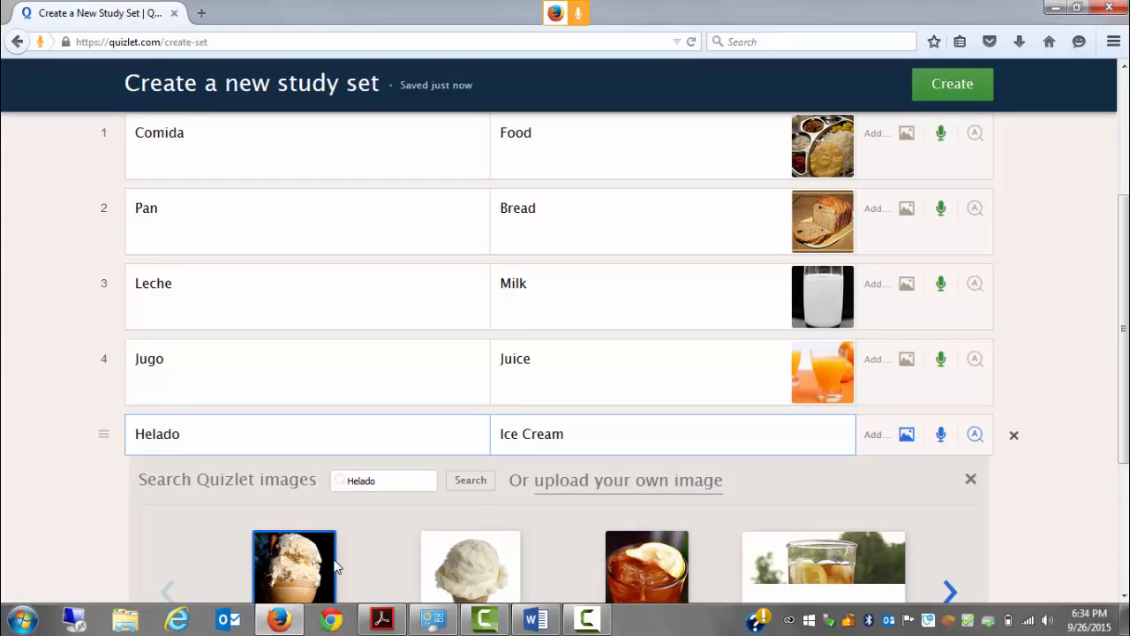
pyautogui.click(323, 567)
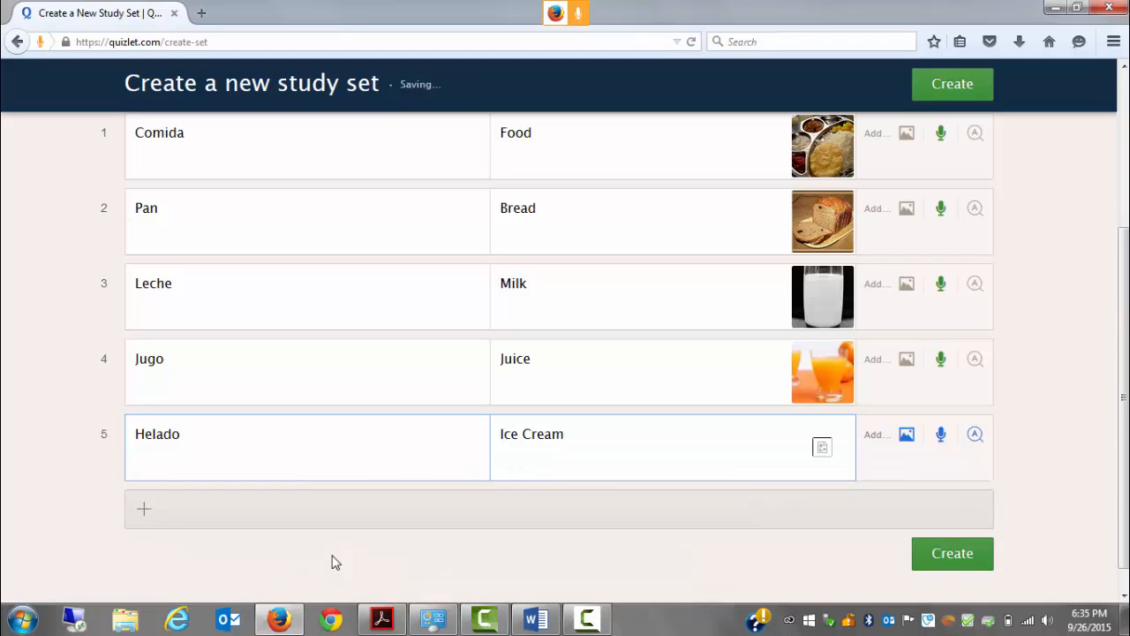
# Record voice audio for the term Helado and the definition Ice Cream
pyautogui.click(402, 458)
pyautogui.click(941, 442)
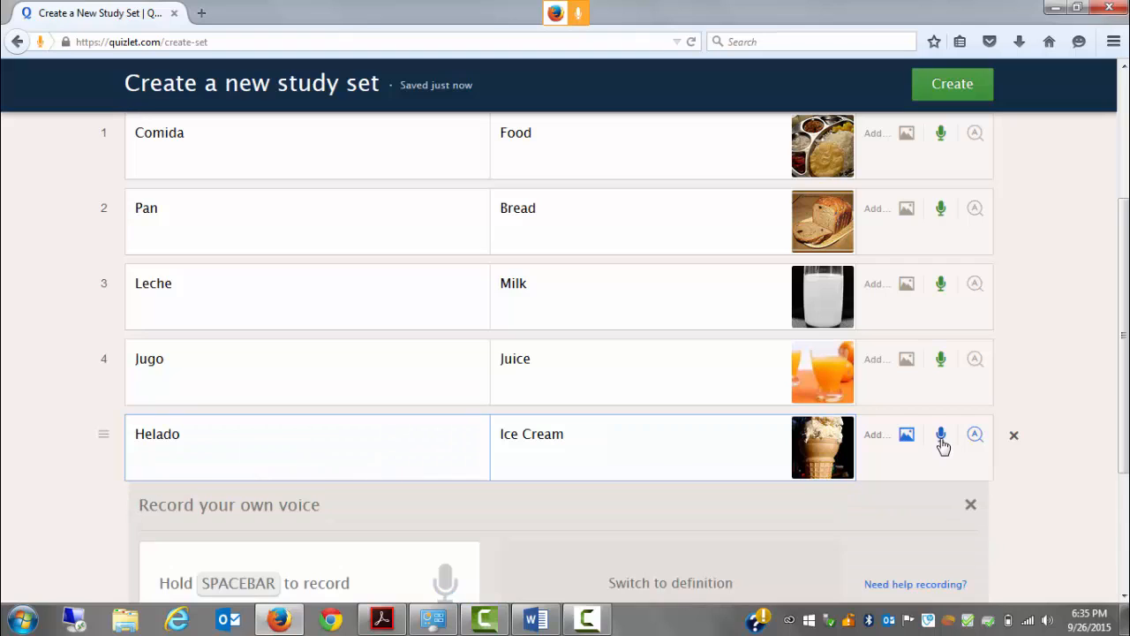
pyautogui.press('space')
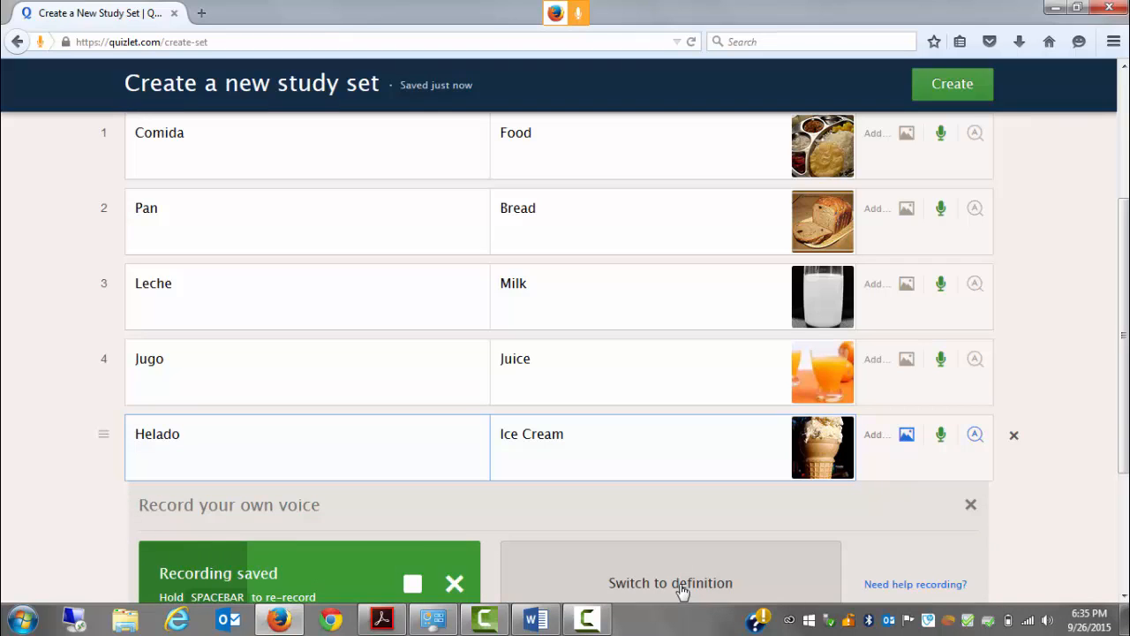
pyautogui.click(639, 577)
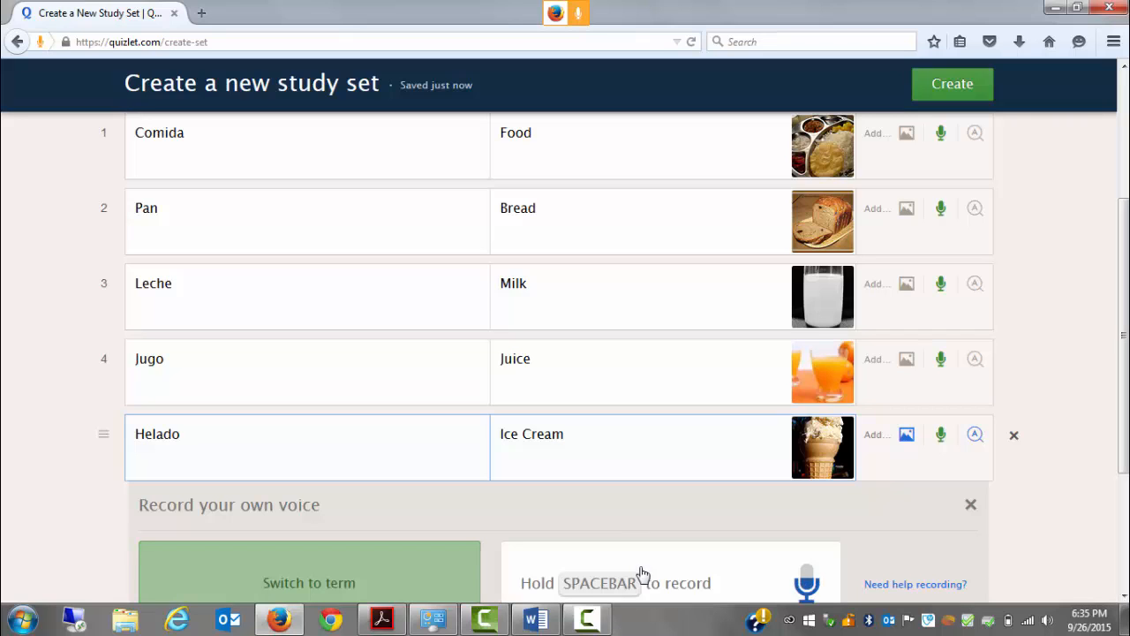
pyautogui.scroll(-1, 671, 406)
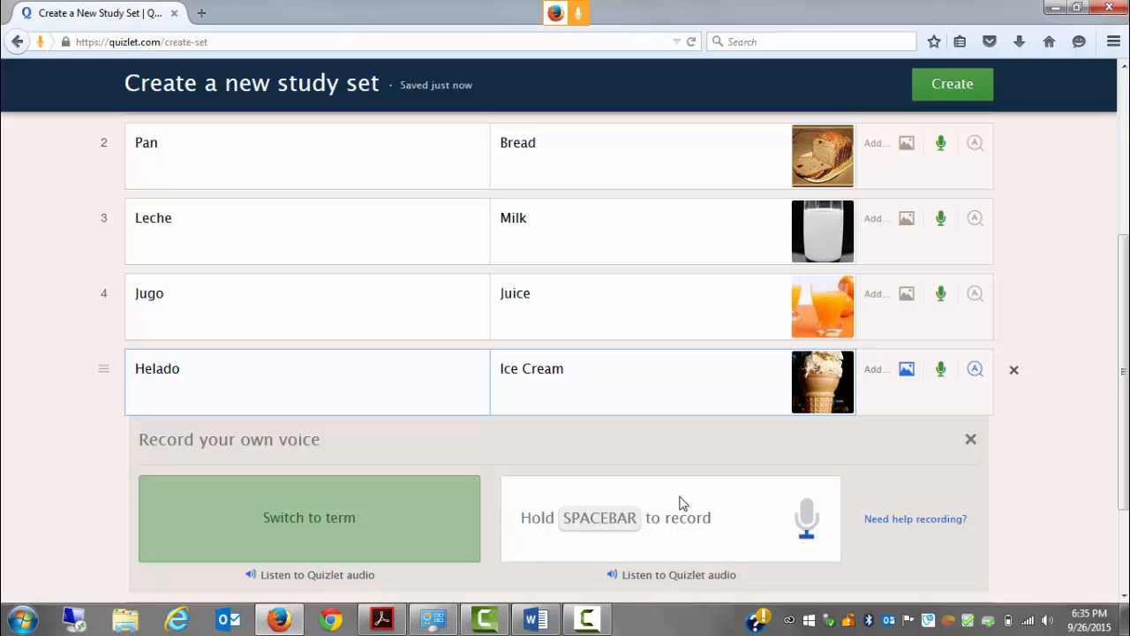
pyautogui.press('space')
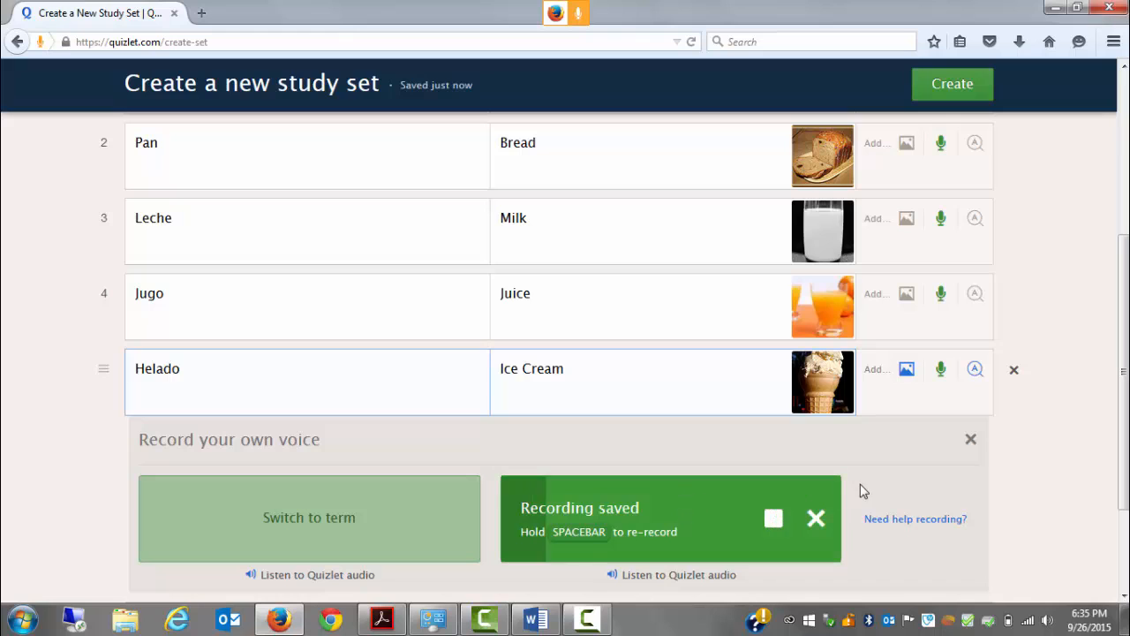
pyautogui.click(971, 439)
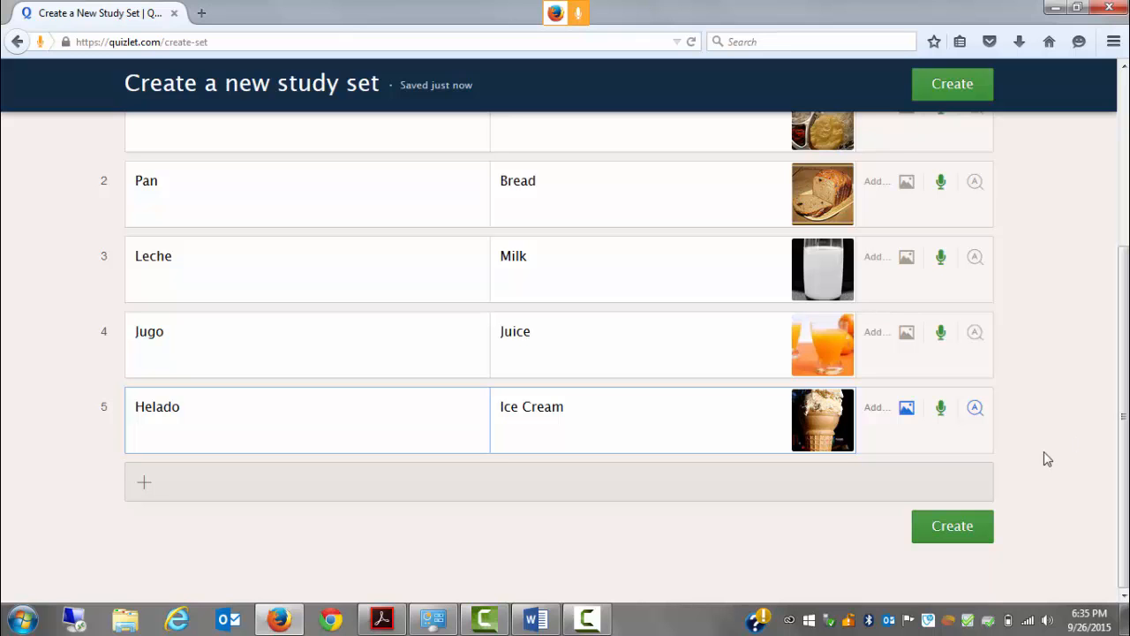
# Create the study set and add it to a new folder named "Chapter One Intro to Spanish"
pyautogui.click(982, 534)
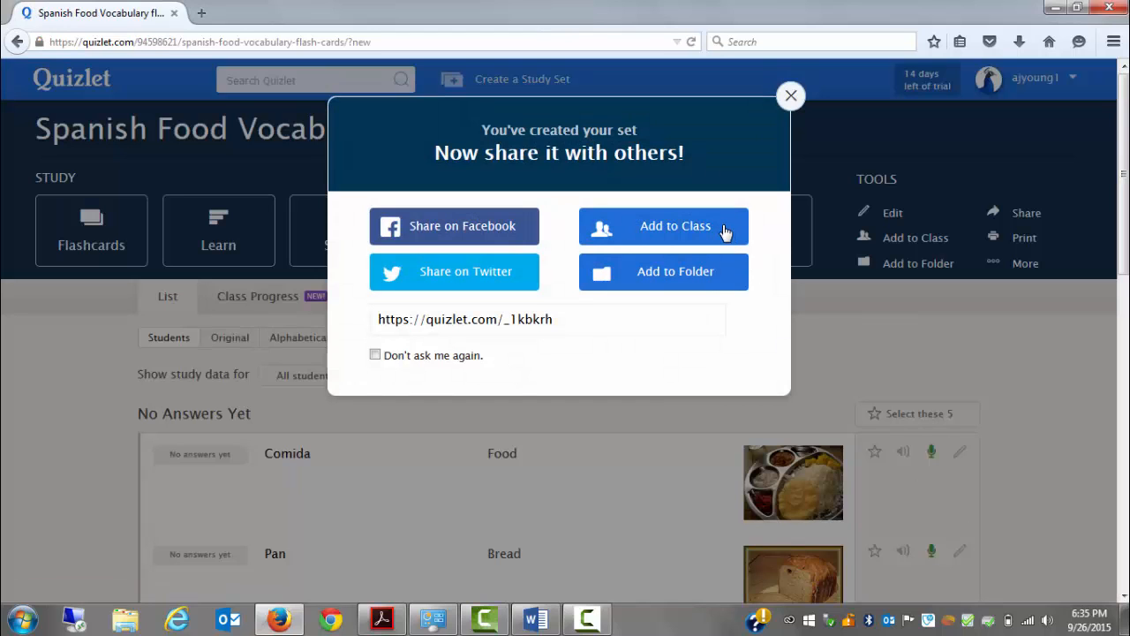
pyautogui.click(691, 281)
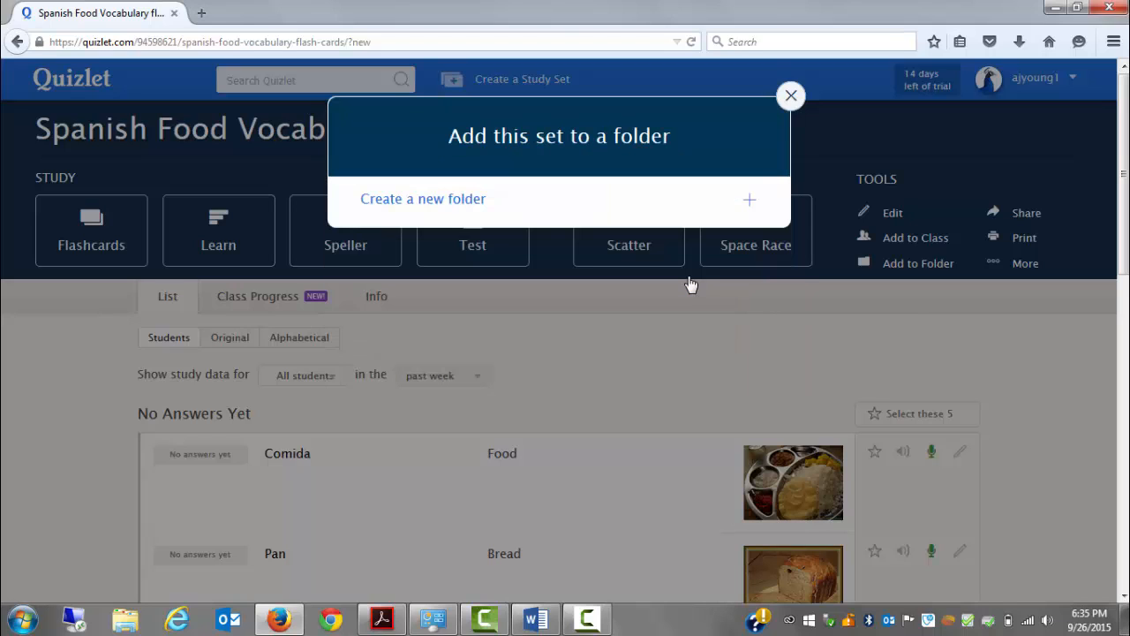
pyautogui.click(419, 205)
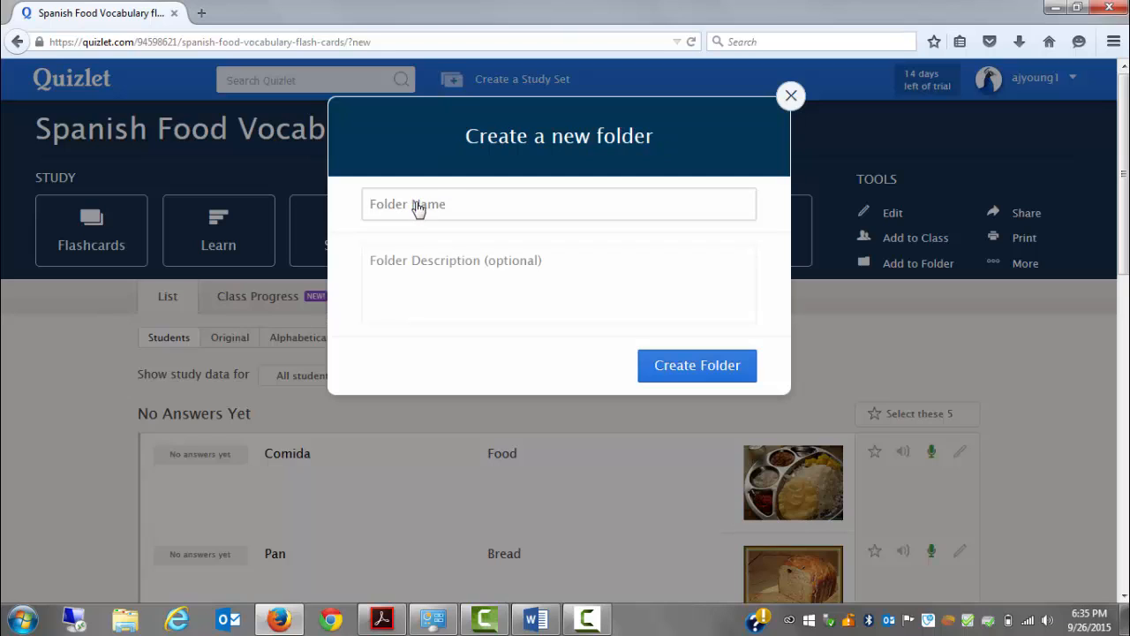
pyautogui.write('Chapter One Spanis')
pyautogui.write('Intro to Span')
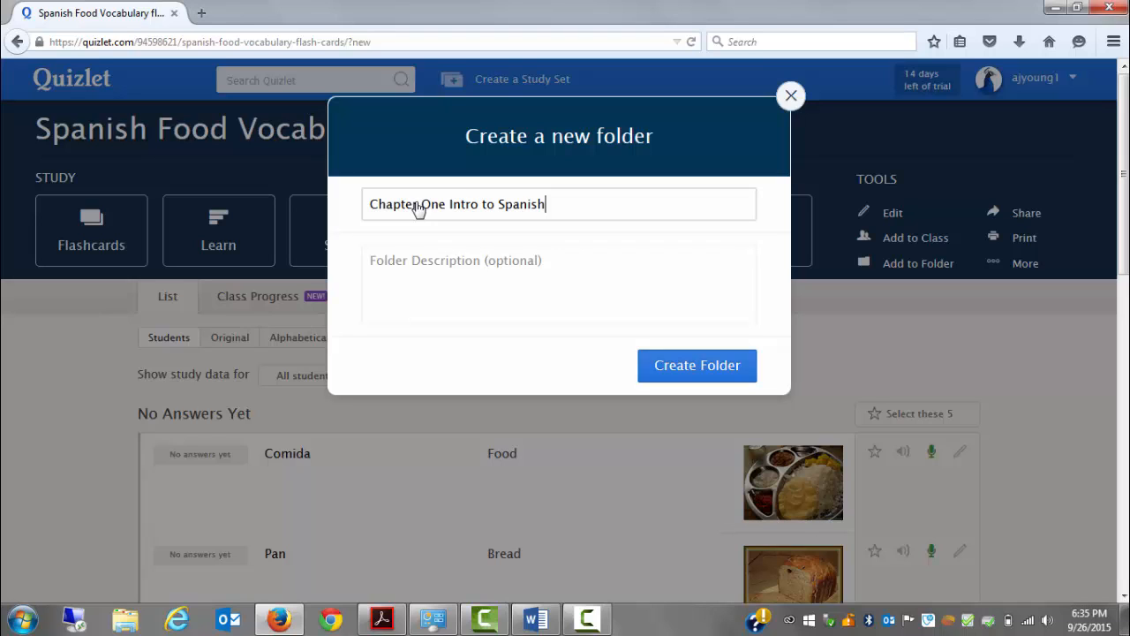
pyautogui.write('ish')
pyautogui.click(668, 375)
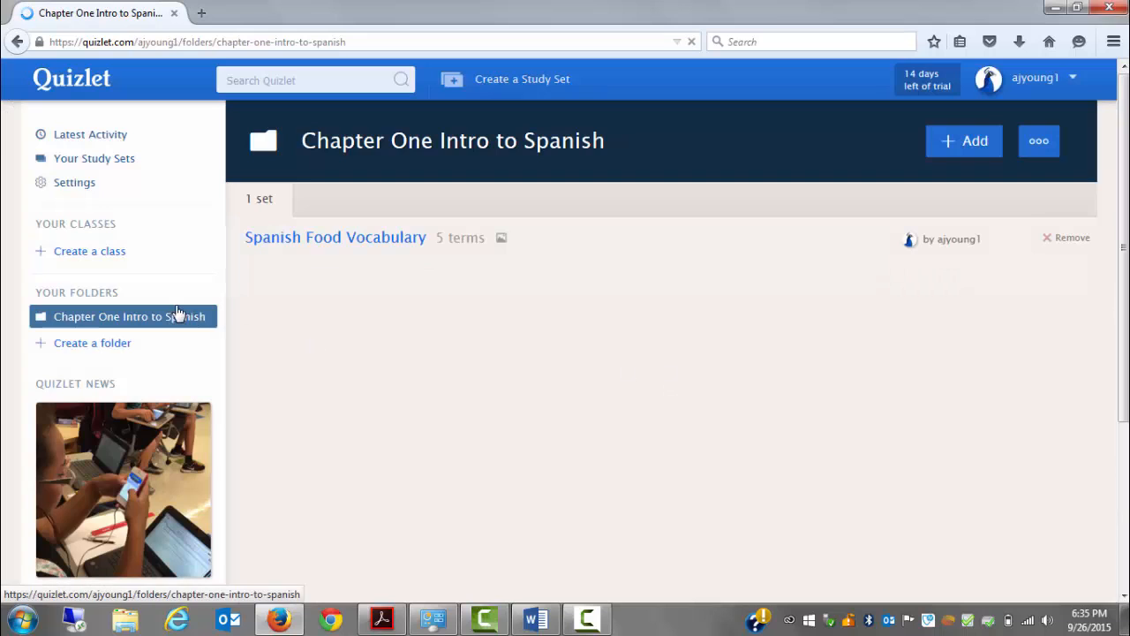
# Open the Spanish Food Vocabulary set in Flashcards and flip the first three cards to their English sides
pyautogui.click(368, 246)
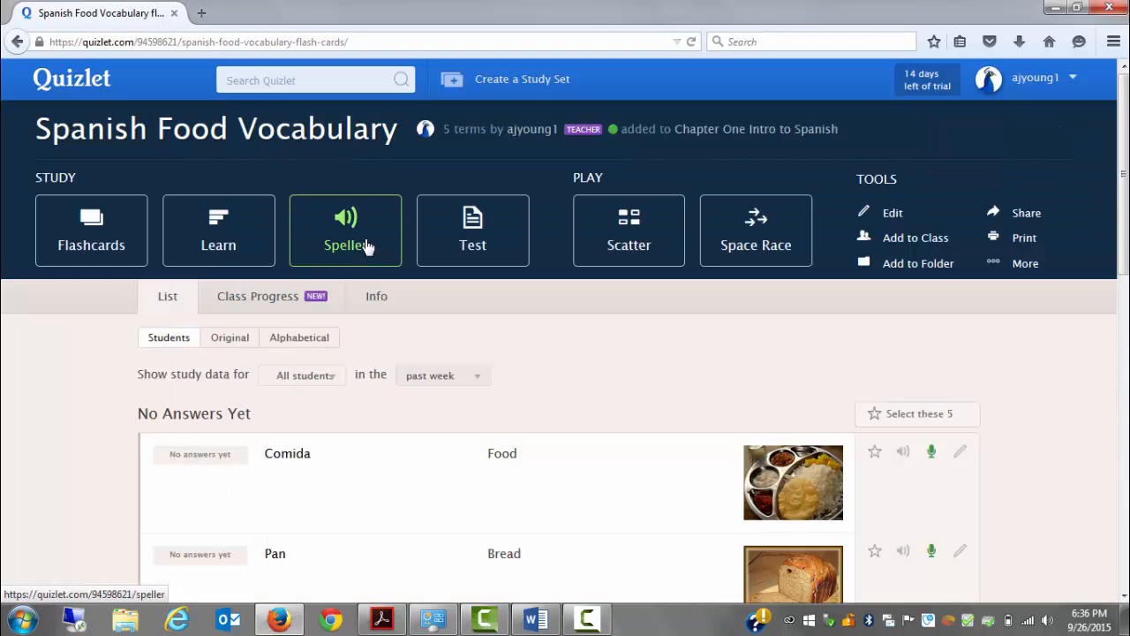
pyautogui.click(117, 247)
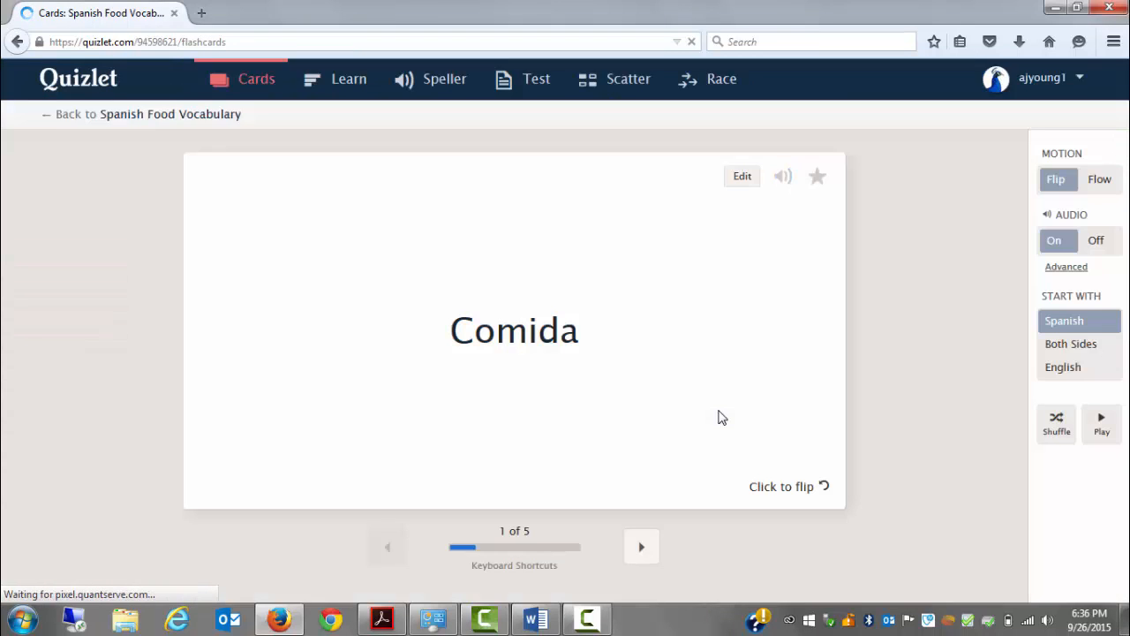
pyautogui.click(766, 492)
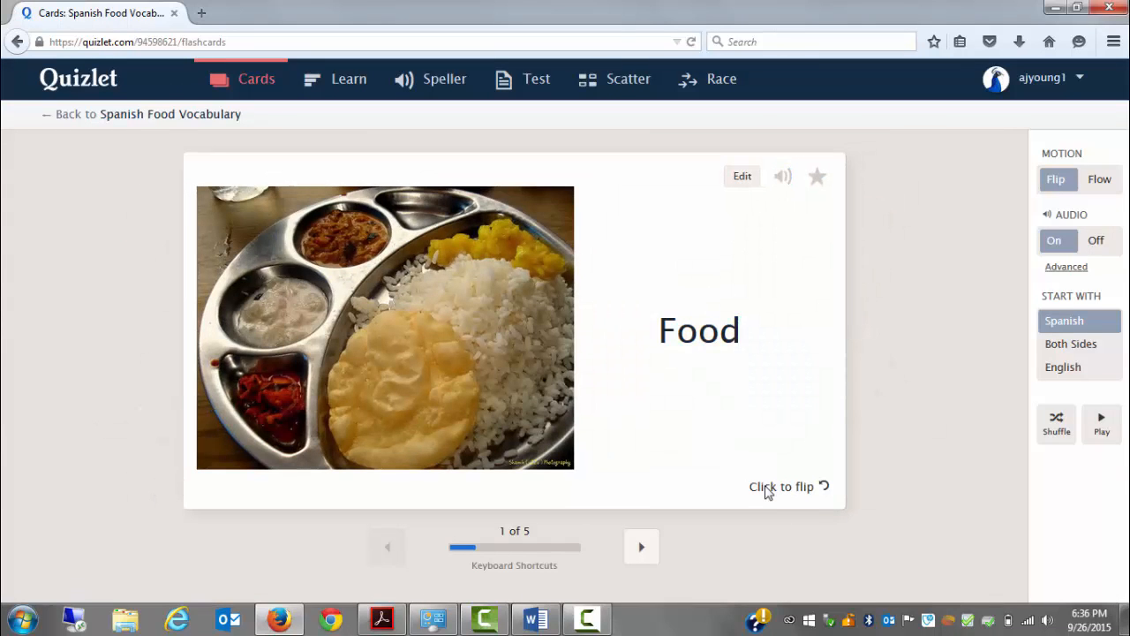
pyautogui.click(643, 562)
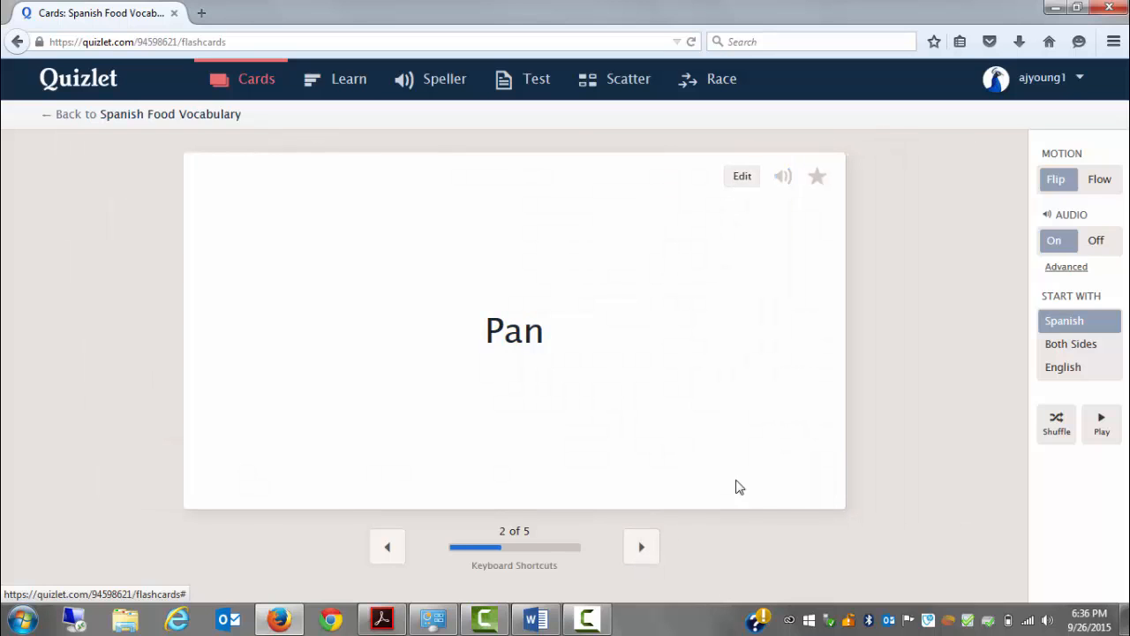
pyautogui.click(779, 466)
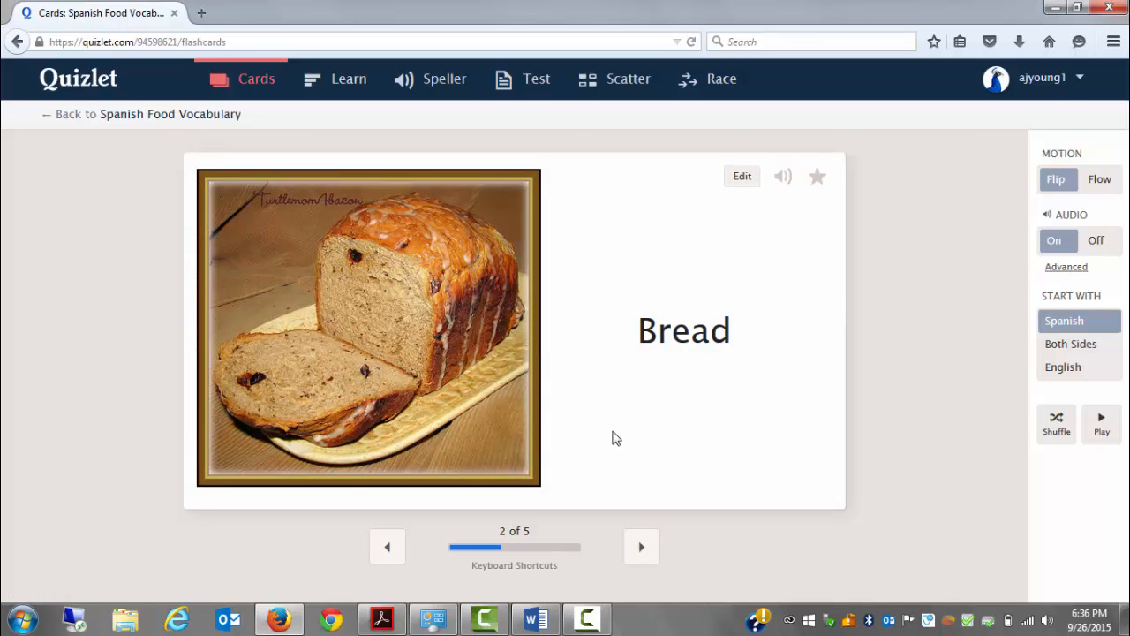
pyautogui.click(644, 553)
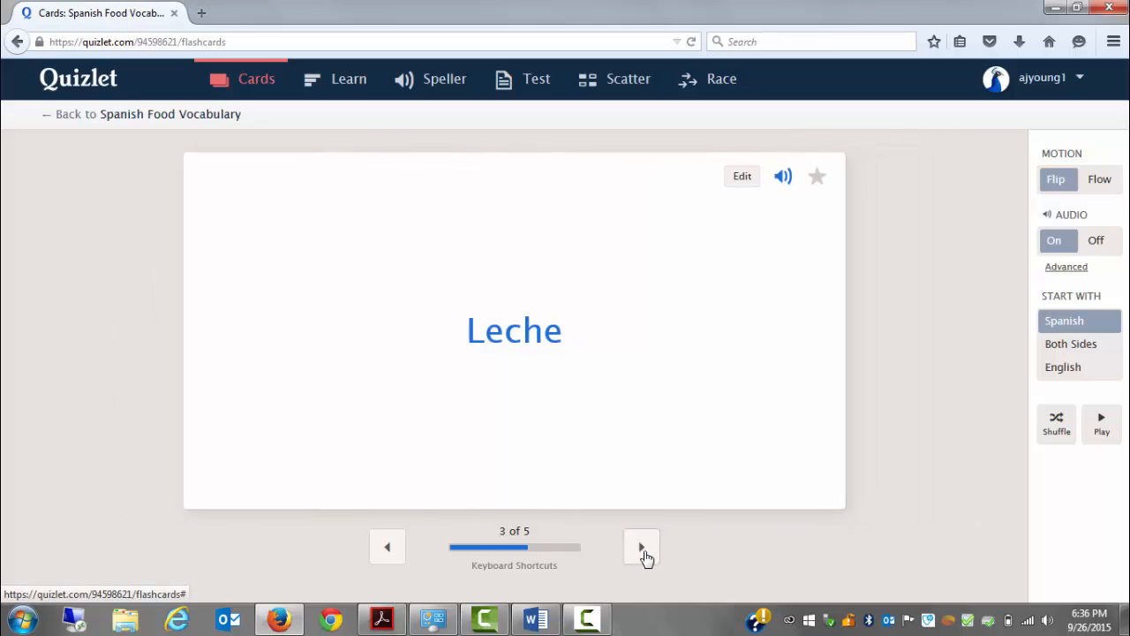
pyautogui.click(723, 492)
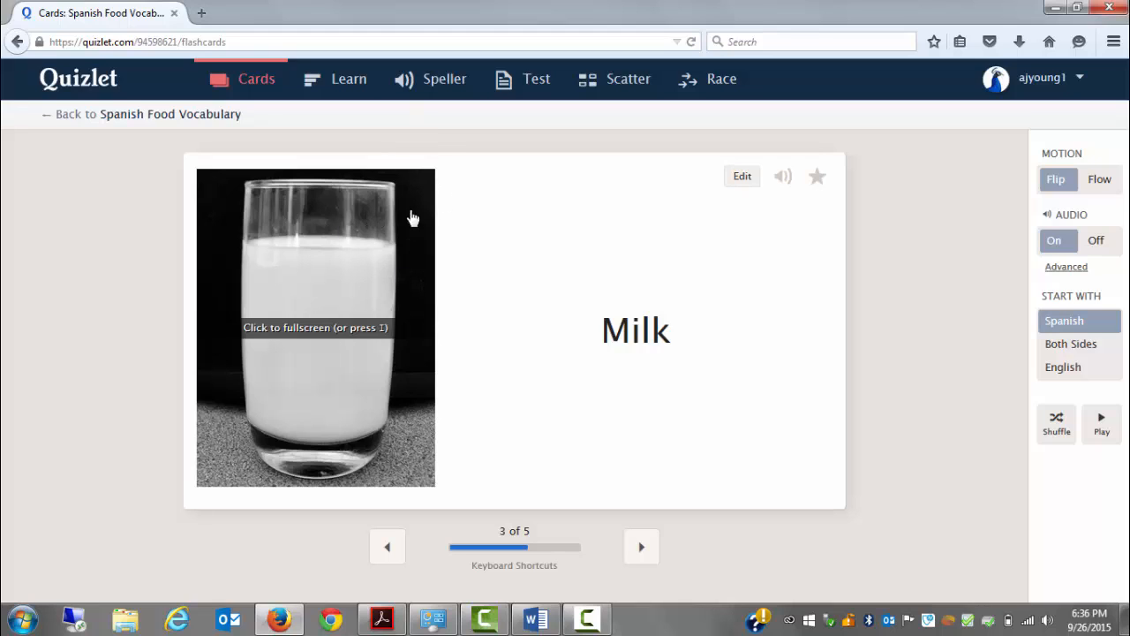
# Switch to Learn mode and enable the options to play audio and see Spanish first
pyautogui.click(349, 95)
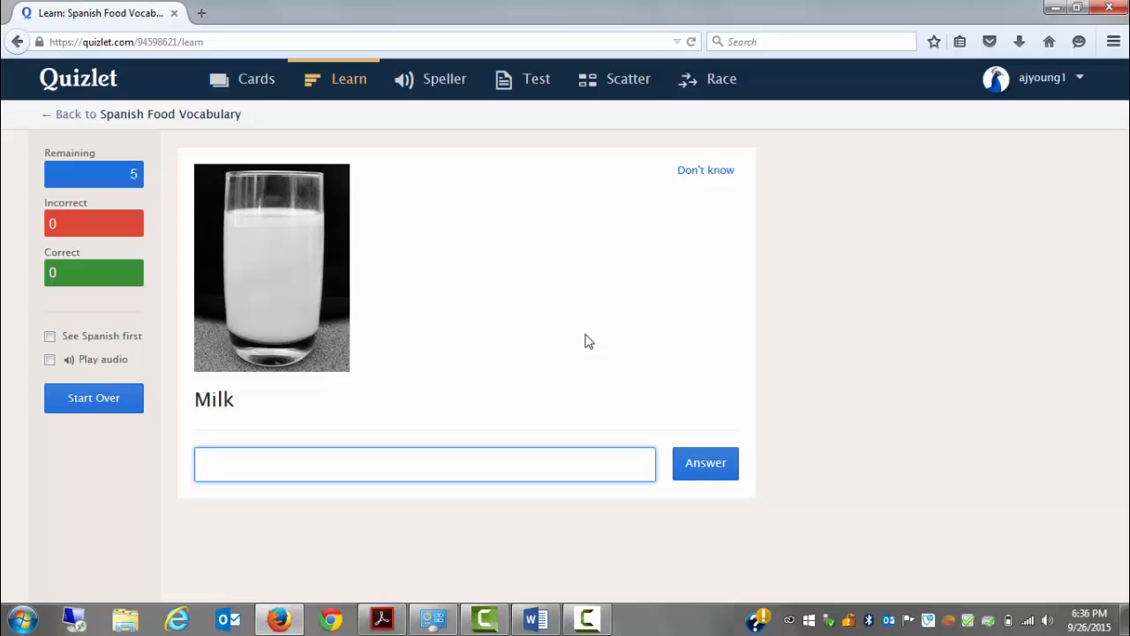
pyautogui.write('che')
pyautogui.click(50, 361)
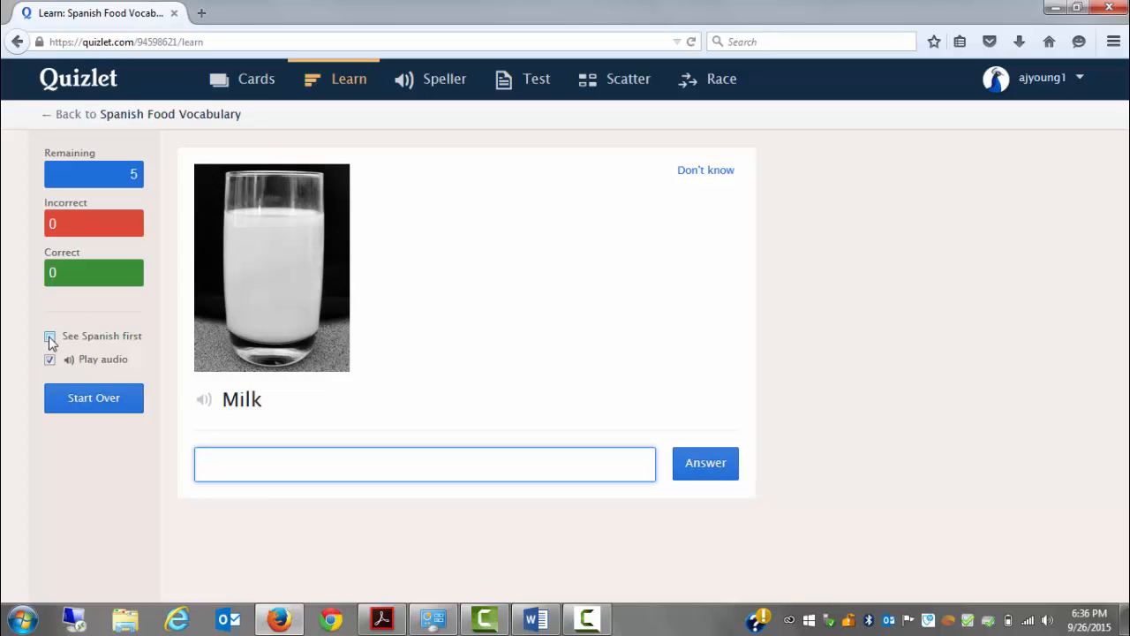
pyautogui.click(49, 337)
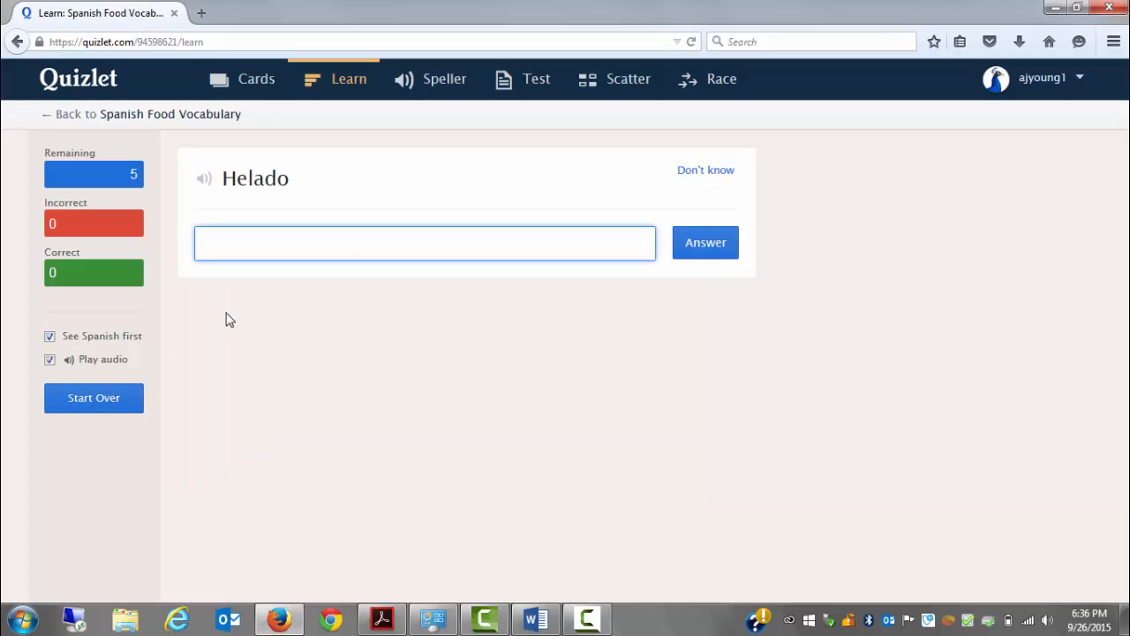
# Answer the Helado prompt with "Ice Cream"
pyautogui.click(320, 259)
pyautogui.write('Ice Ce')
pyautogui.press('BackSpace')
pyautogui.write('ream')
pyautogui.click(699, 247)
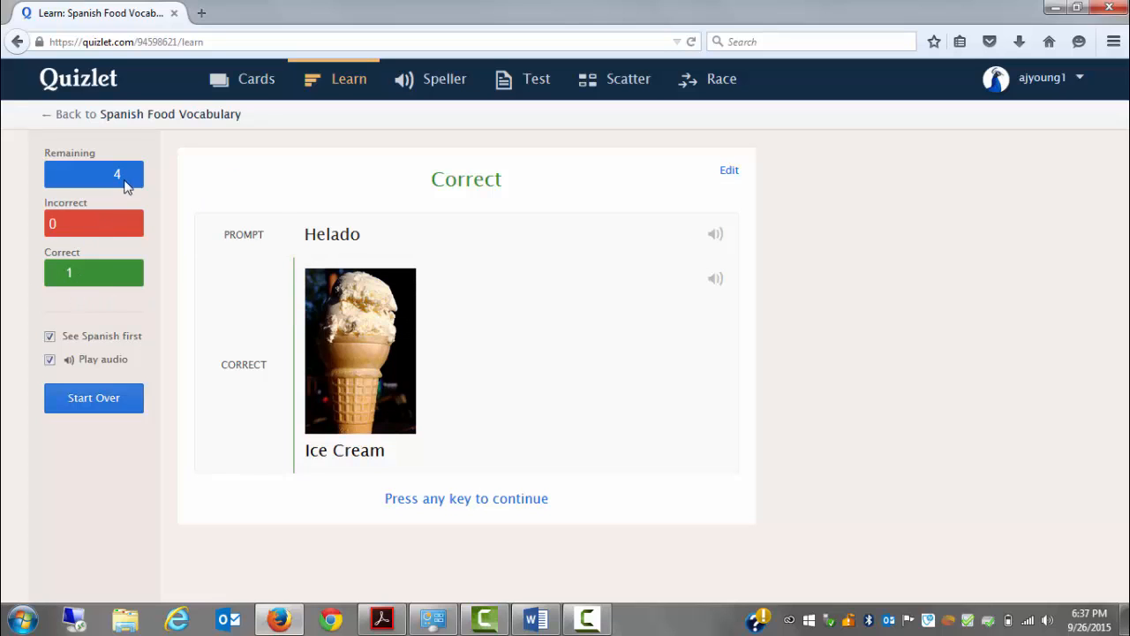
# Answer the Juice prompt in Speller mode with "Jugo" and open the set's Test mode
pyautogui.click(436, 92)
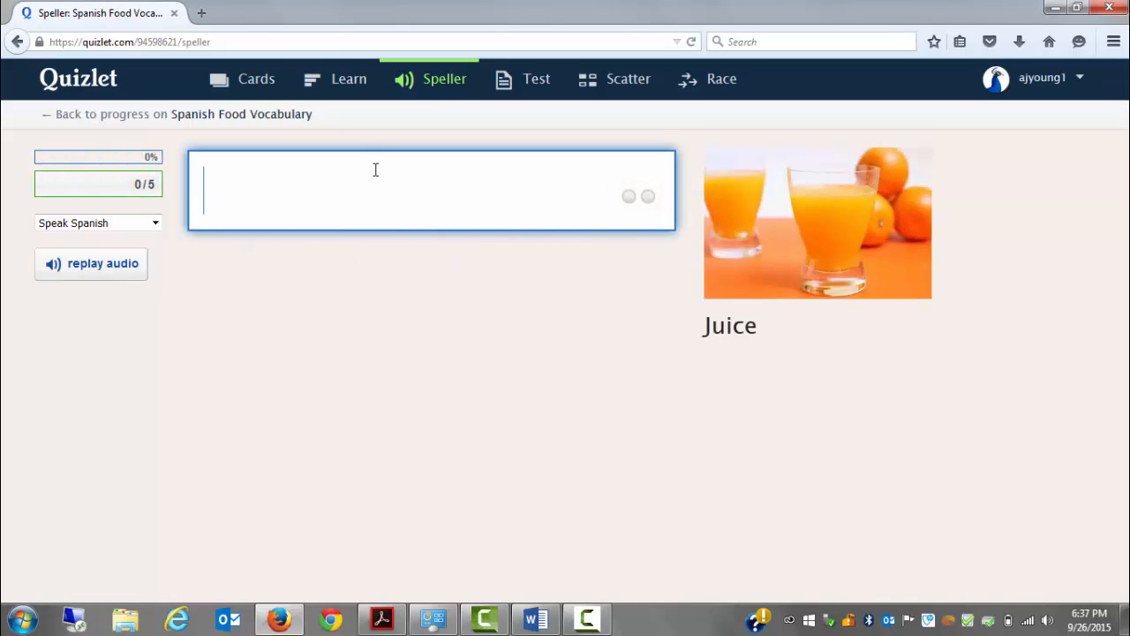
pyautogui.write('Jugo')
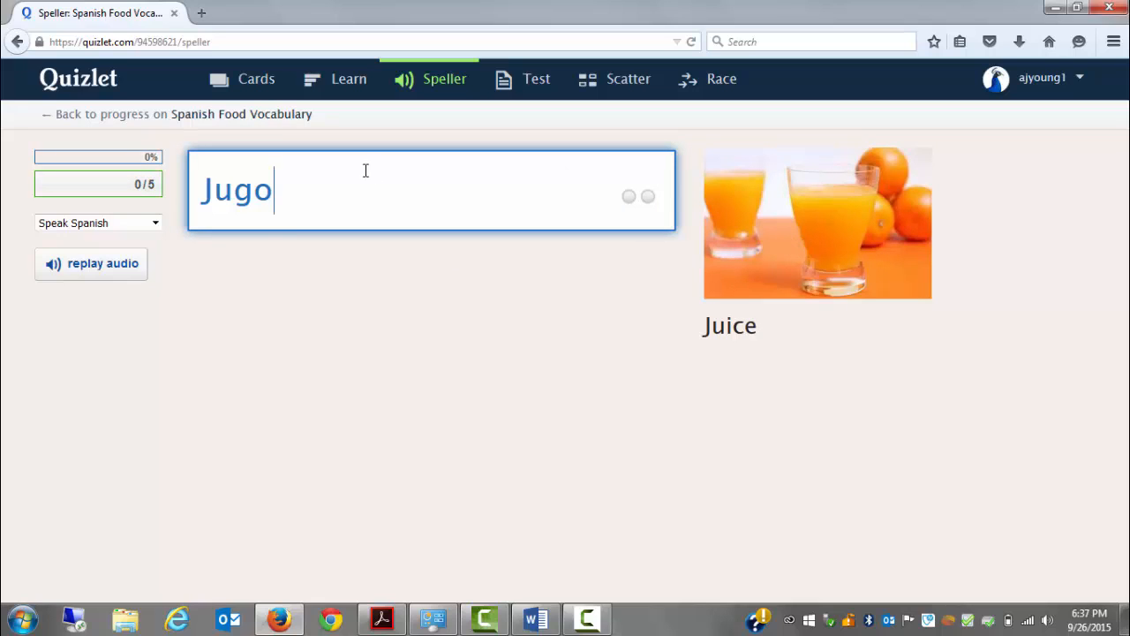
pyautogui.press('Return')
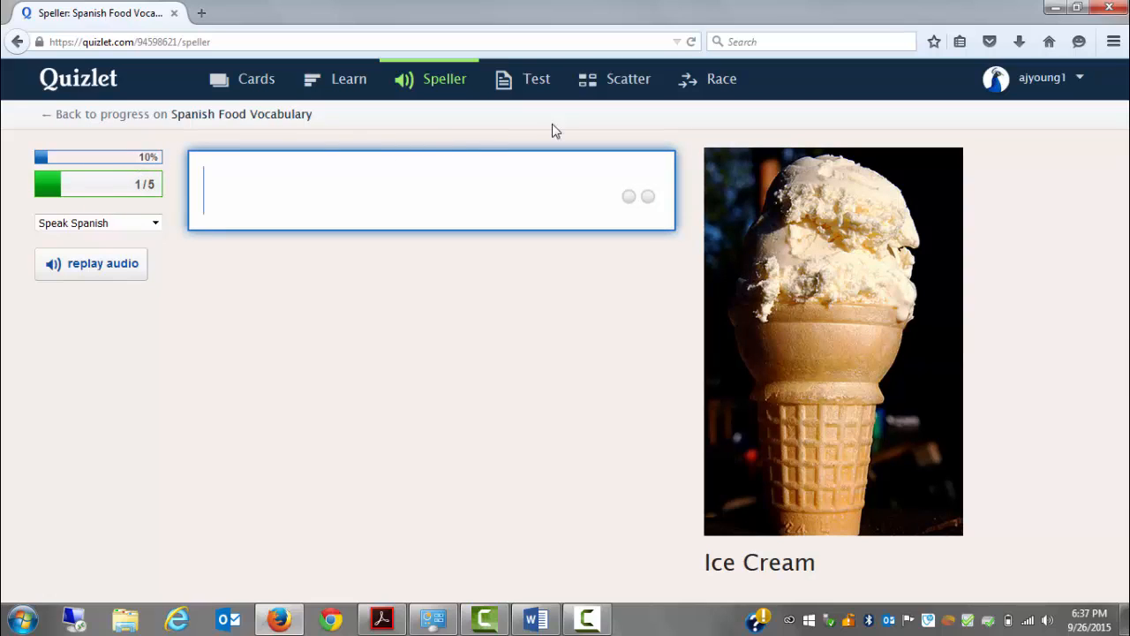
pyautogui.click(538, 88)
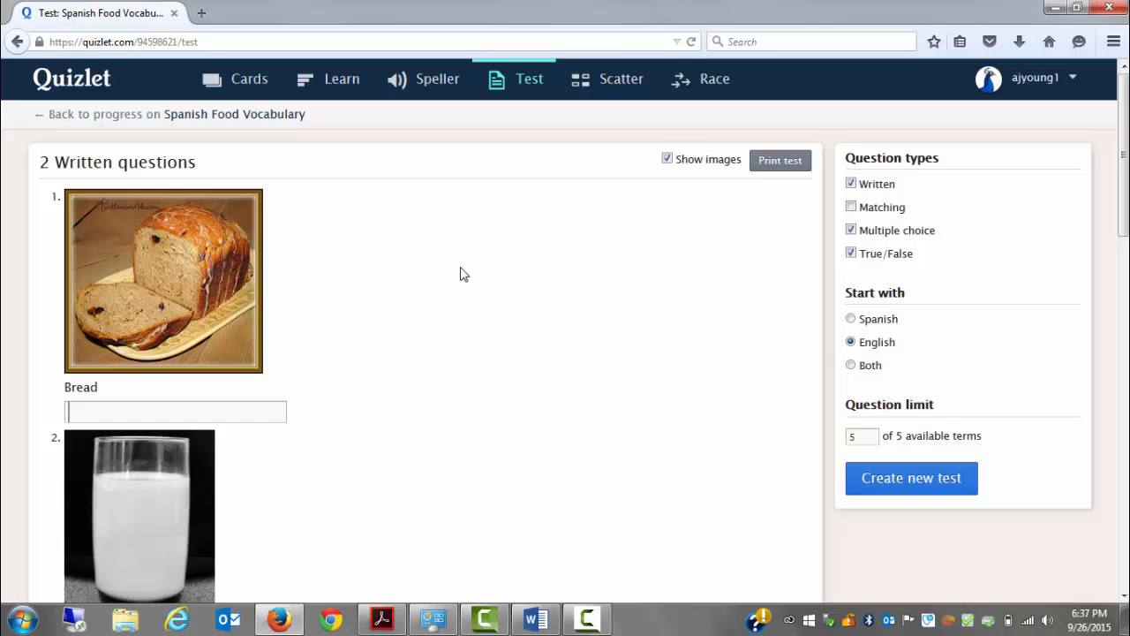
# Start a Scatter game and match Pan with the Bread card and Comida with the Food card
pyautogui.click(620, 93)
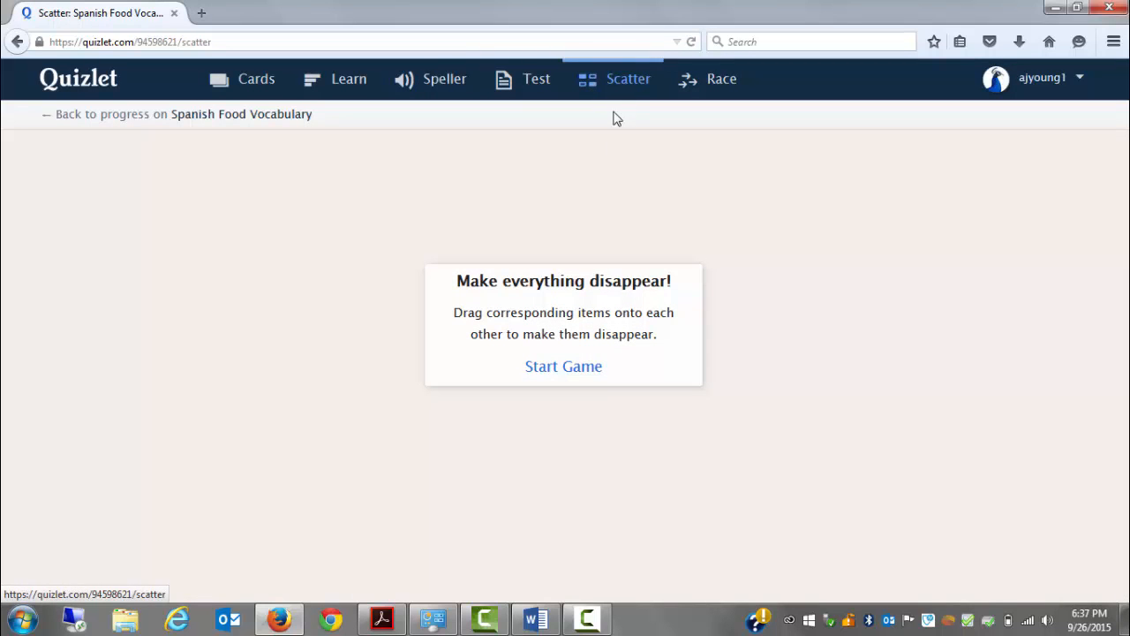
pyautogui.click(562, 372)
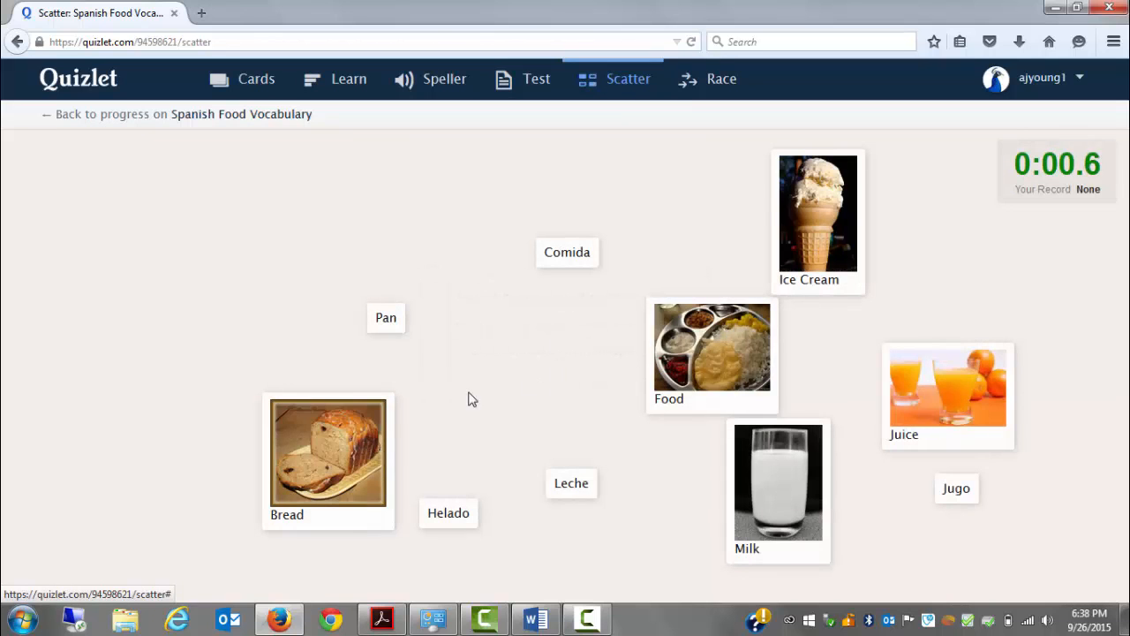
pyautogui.moveTo(384, 322); pyautogui.dragTo(357, 396)
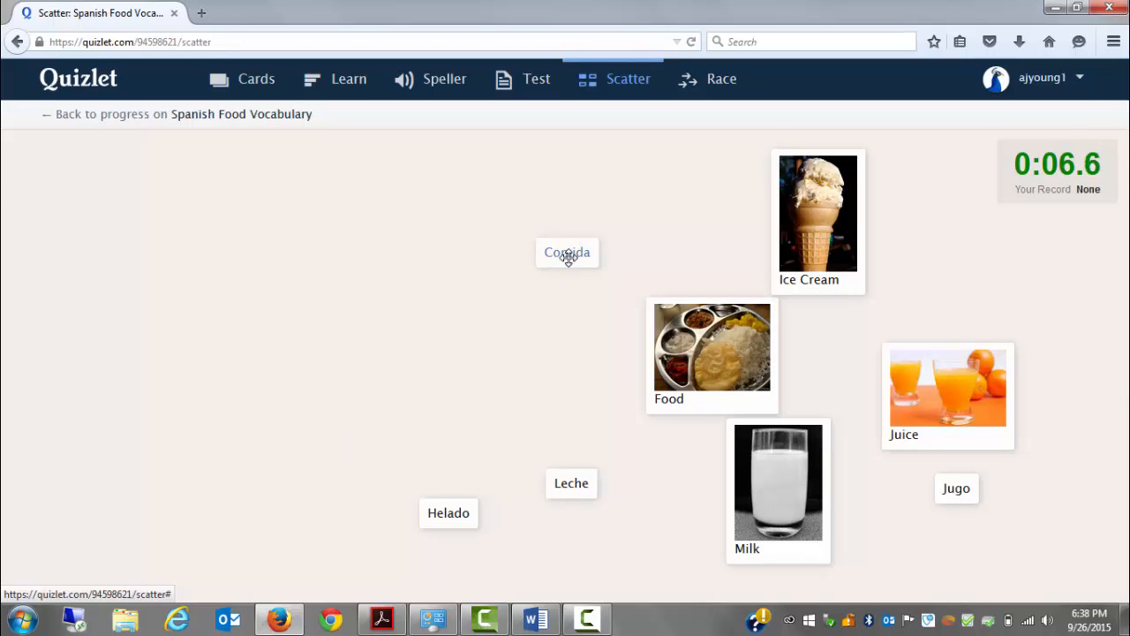
pyautogui.moveTo(568, 255); pyautogui.dragTo(709, 334)
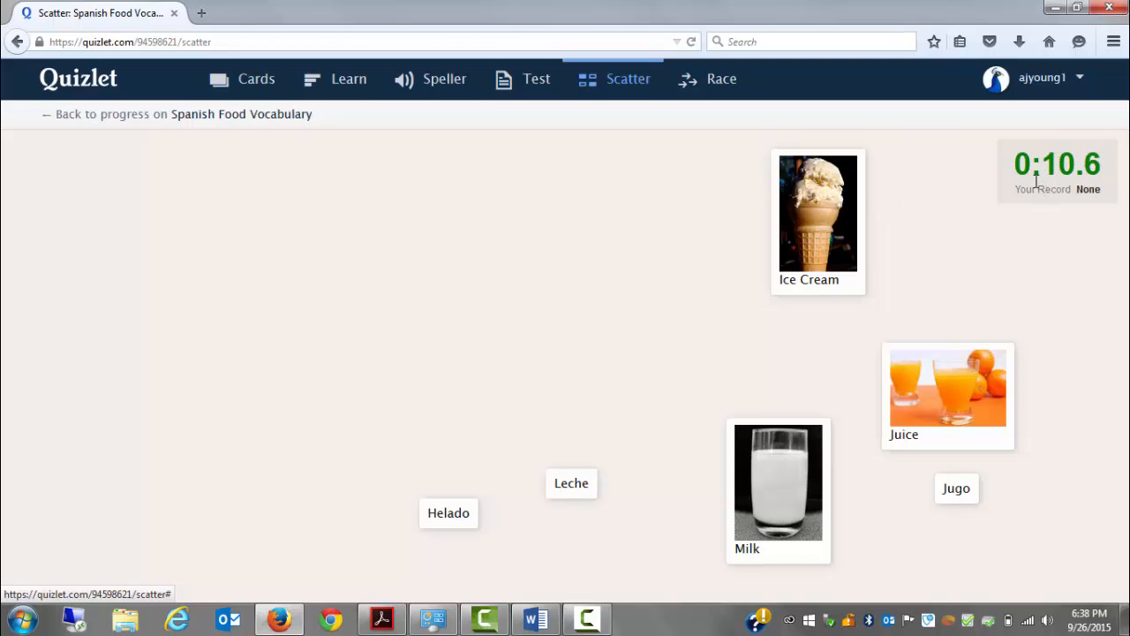
# Start a Race game and answer the Juice card with "Jugo" and the Ice Cream card with "Helado"
pyautogui.click(721, 92)
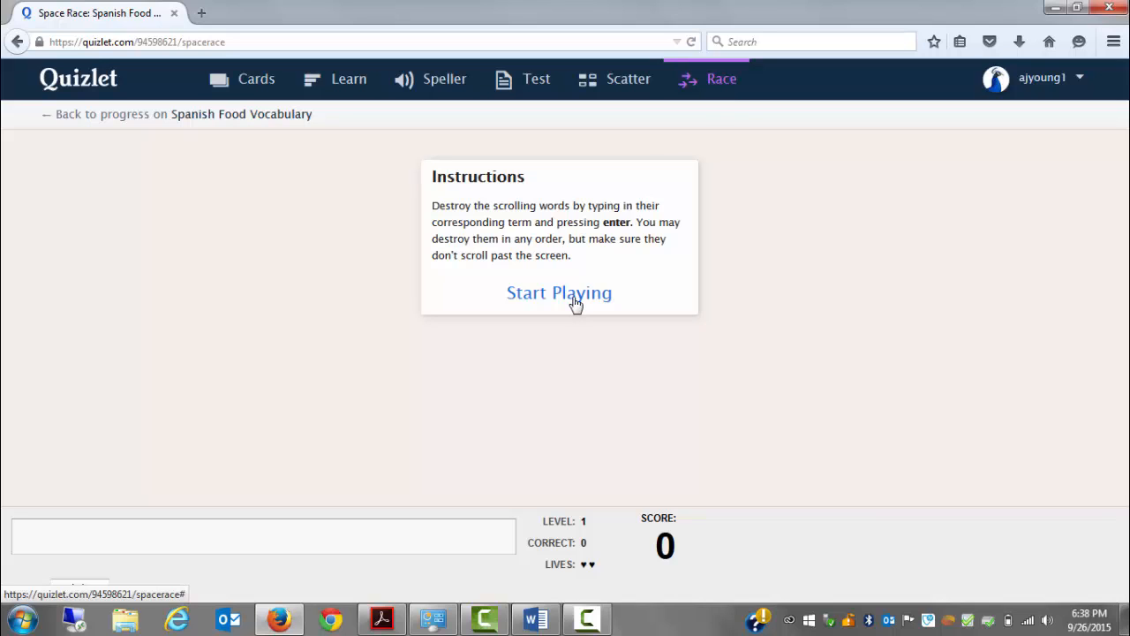
pyautogui.click(575, 305)
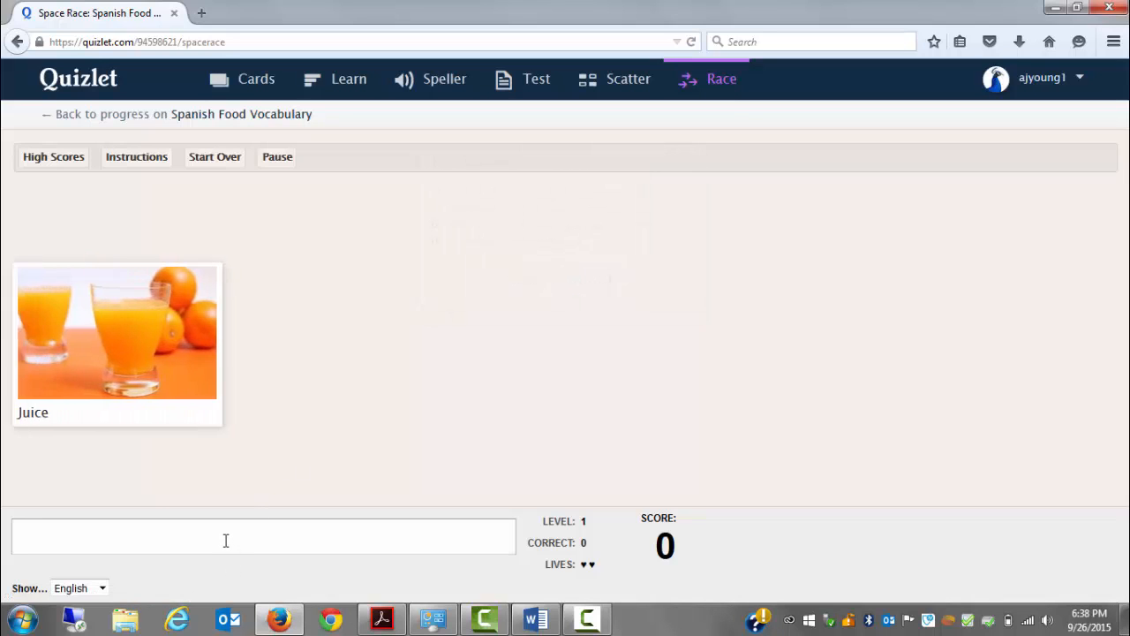
pyautogui.write('Jugo')
pyautogui.press('Return')
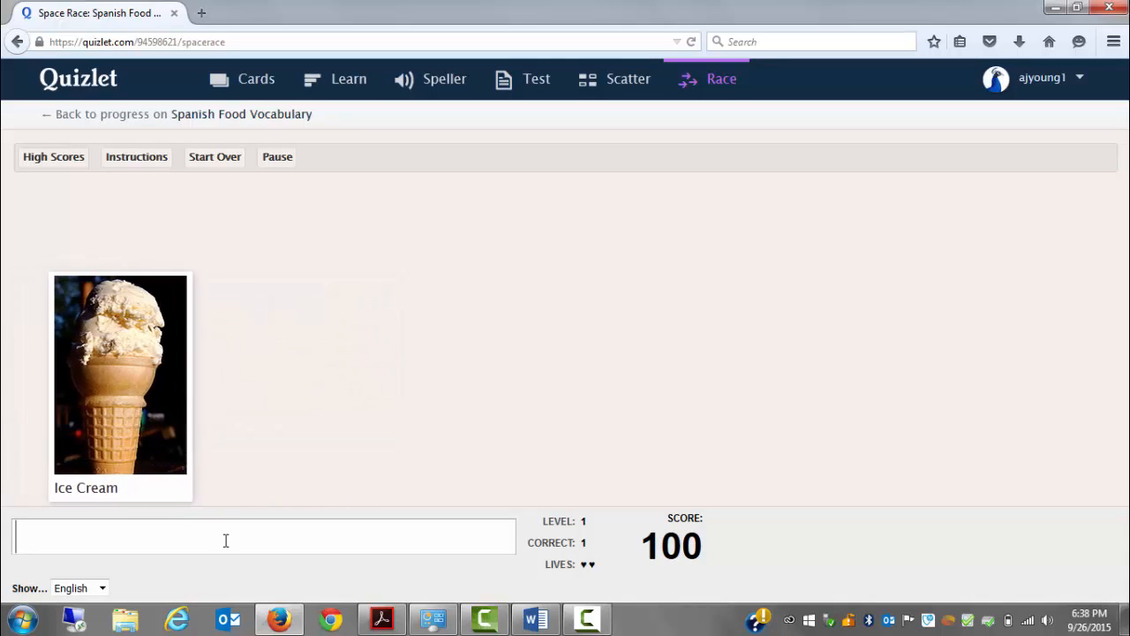
pyautogui.write('Helado')
pyautogui.press('Return')
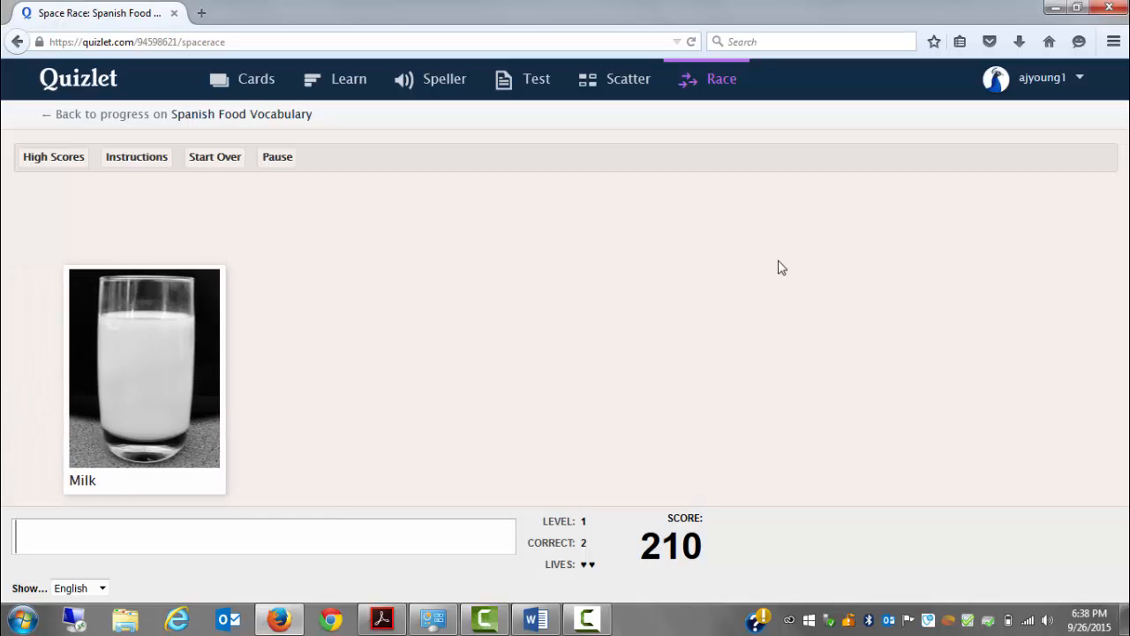
# Go to your study sets and begin a new class named "Period 1 Intro to Spanish"
pyautogui.moveTo(1066, 82)
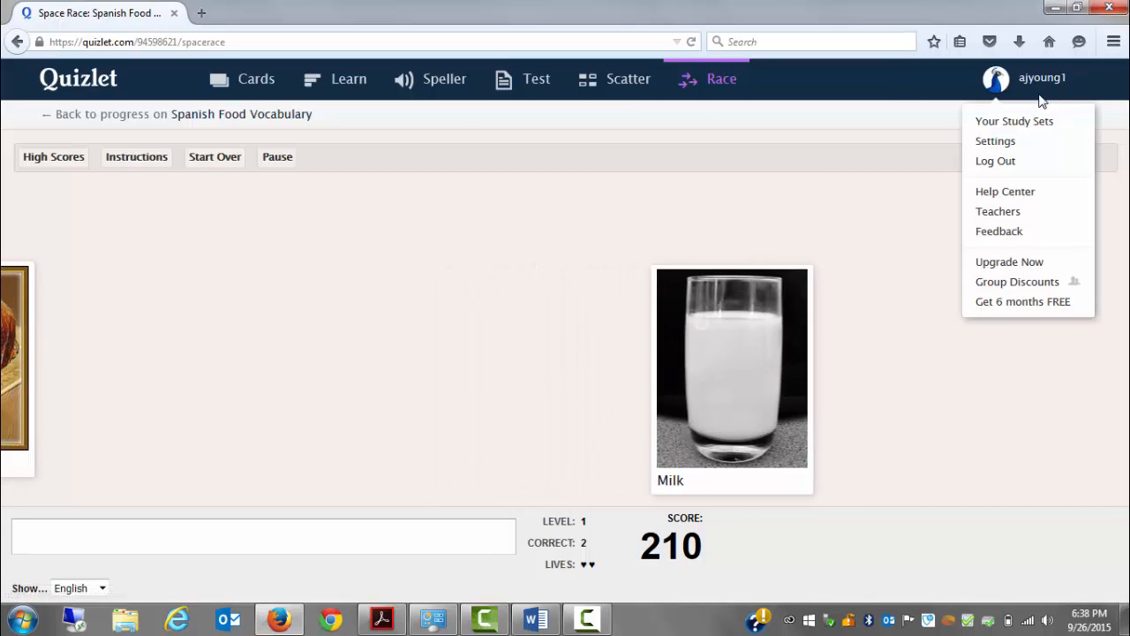
pyautogui.click(1038, 123)
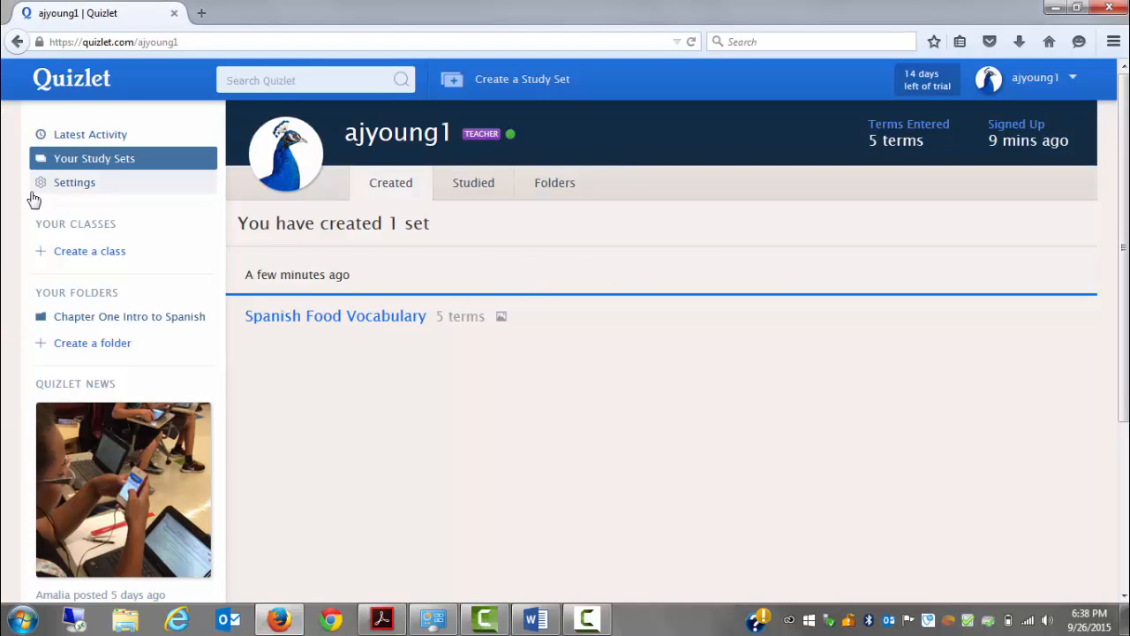
pyautogui.click(84, 256)
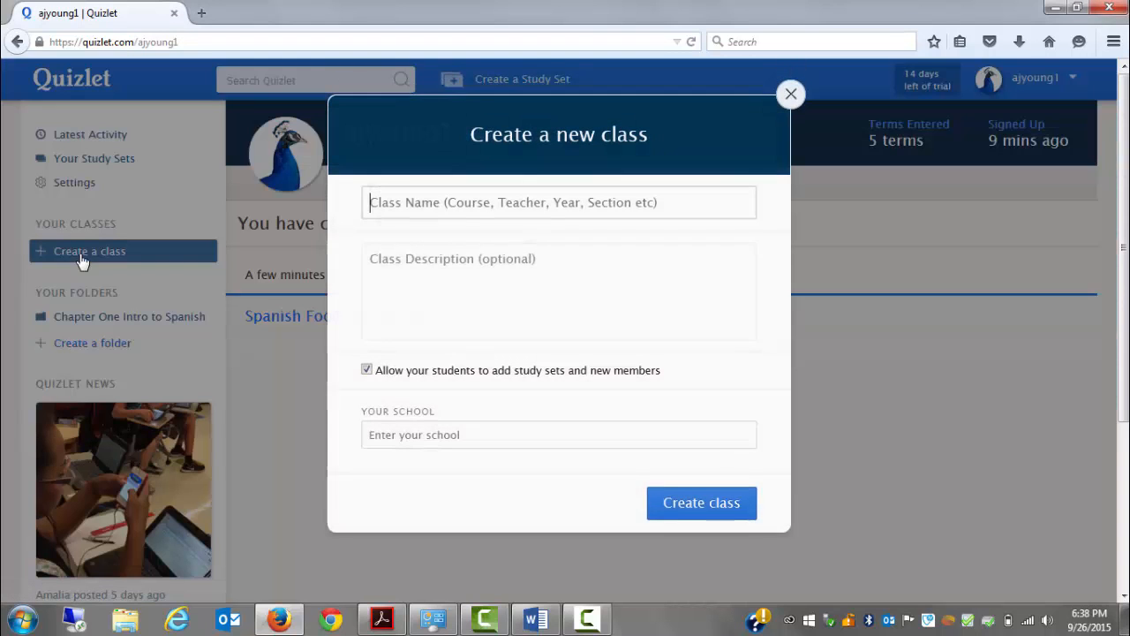
pyautogui.click(631, 203)
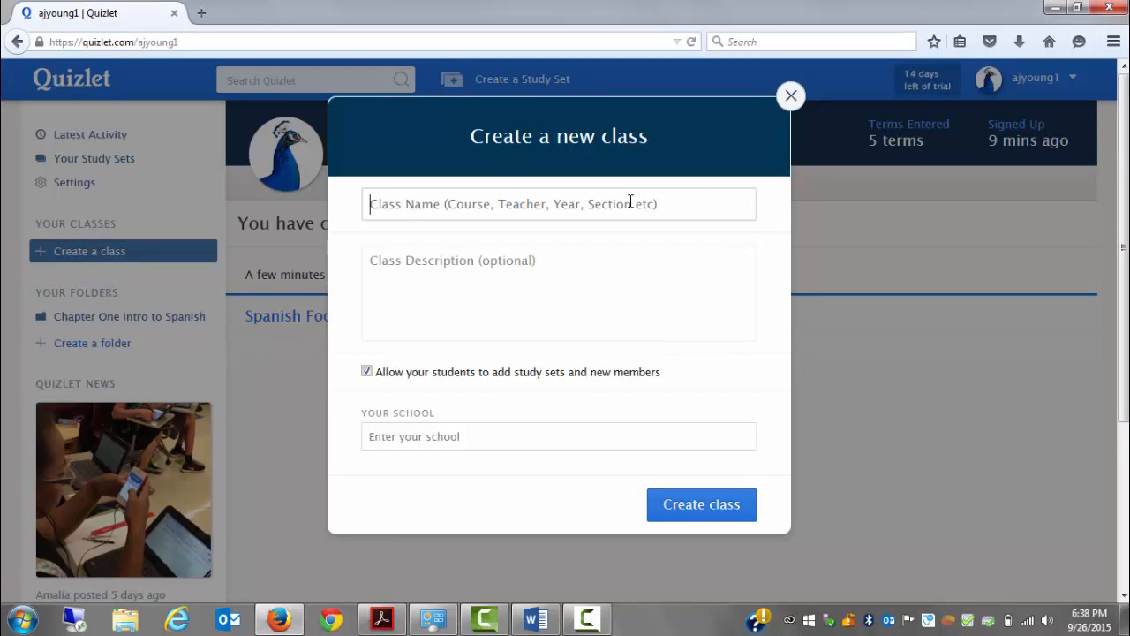
pyautogui.write('Pe')
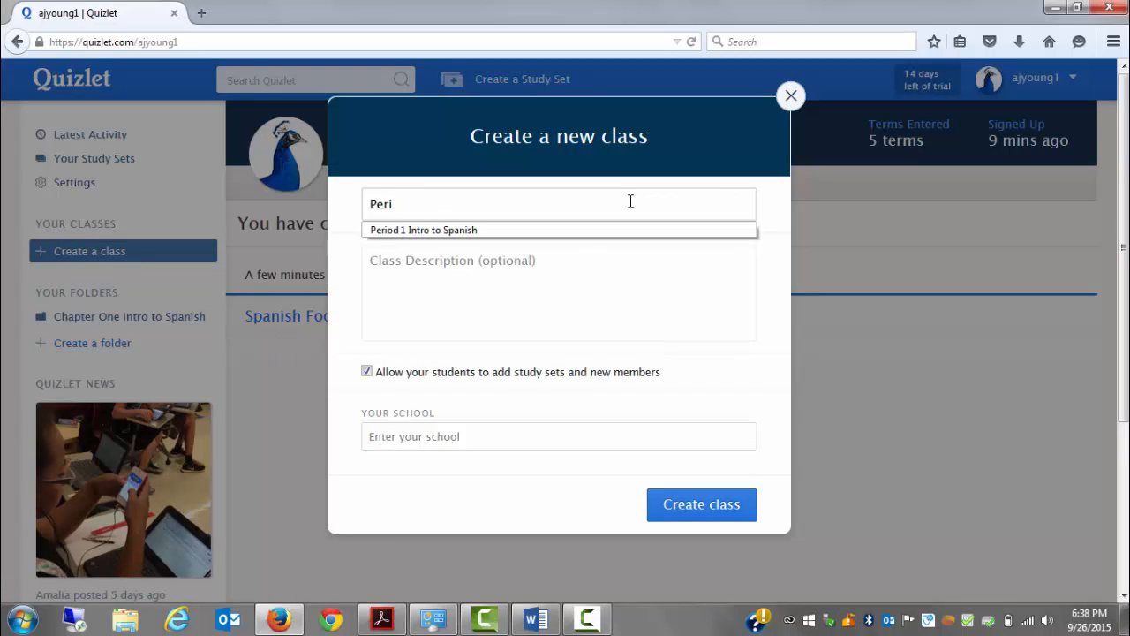
pyautogui.write('ri')
pyautogui.click(577, 232)
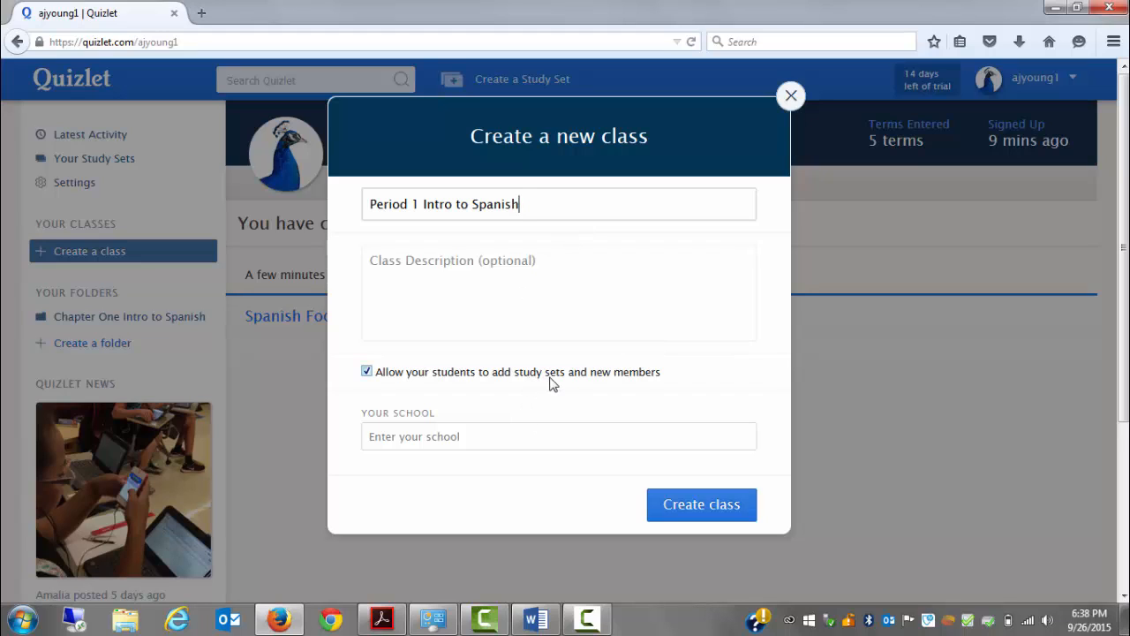
# Set the school to Liberty University, Lynchburg, VA and create the class
pyautogui.click(531, 438)
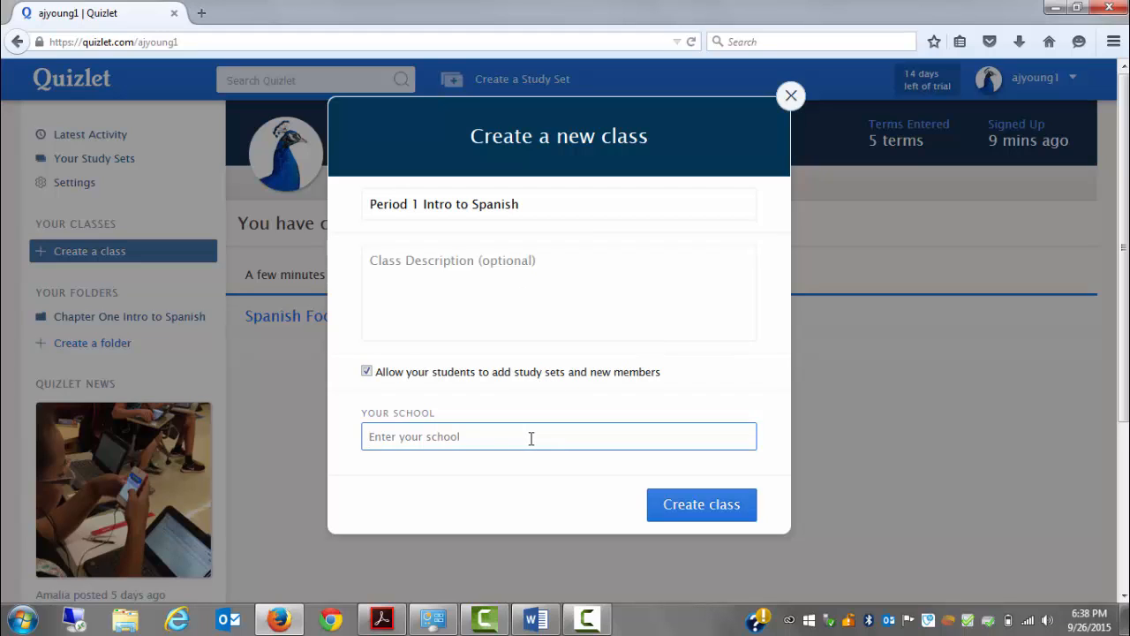
pyautogui.write('Libe')
pyautogui.press('BackSpace')
pyautogui.press('BackSpace')
pyautogui.write('berty')
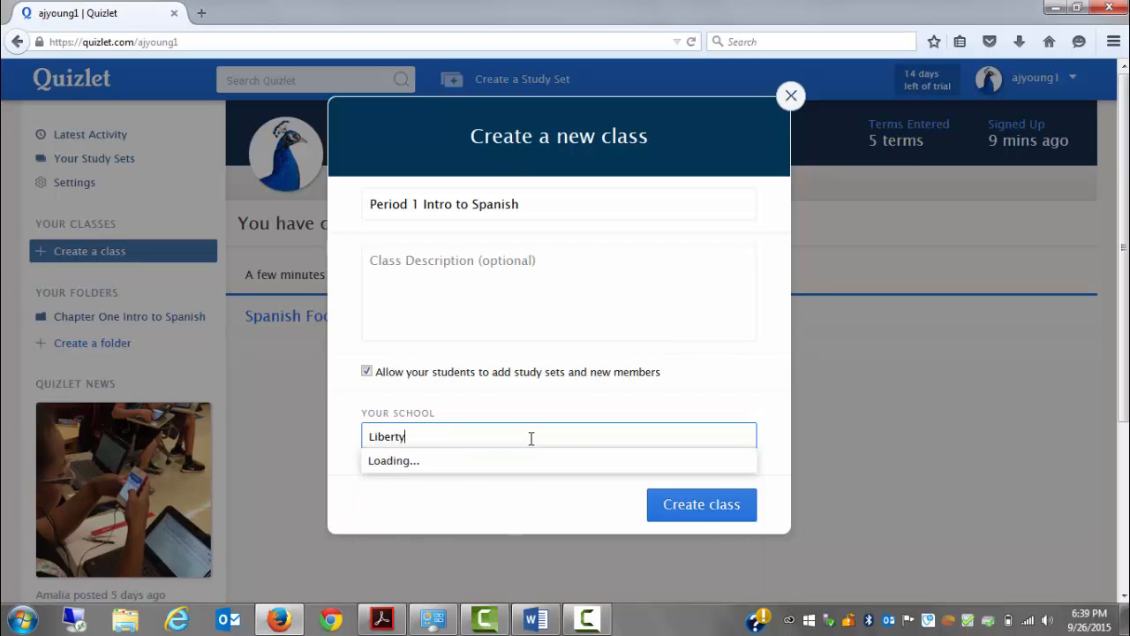
pyautogui.write(' University')
pyautogui.click(521, 485)
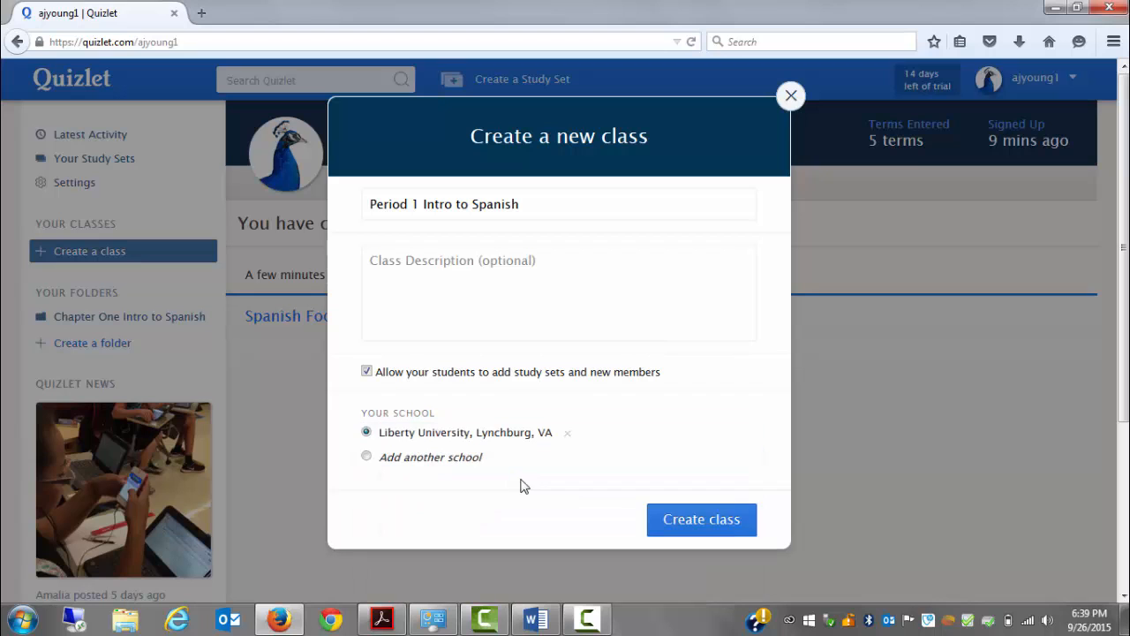
pyautogui.click(669, 522)
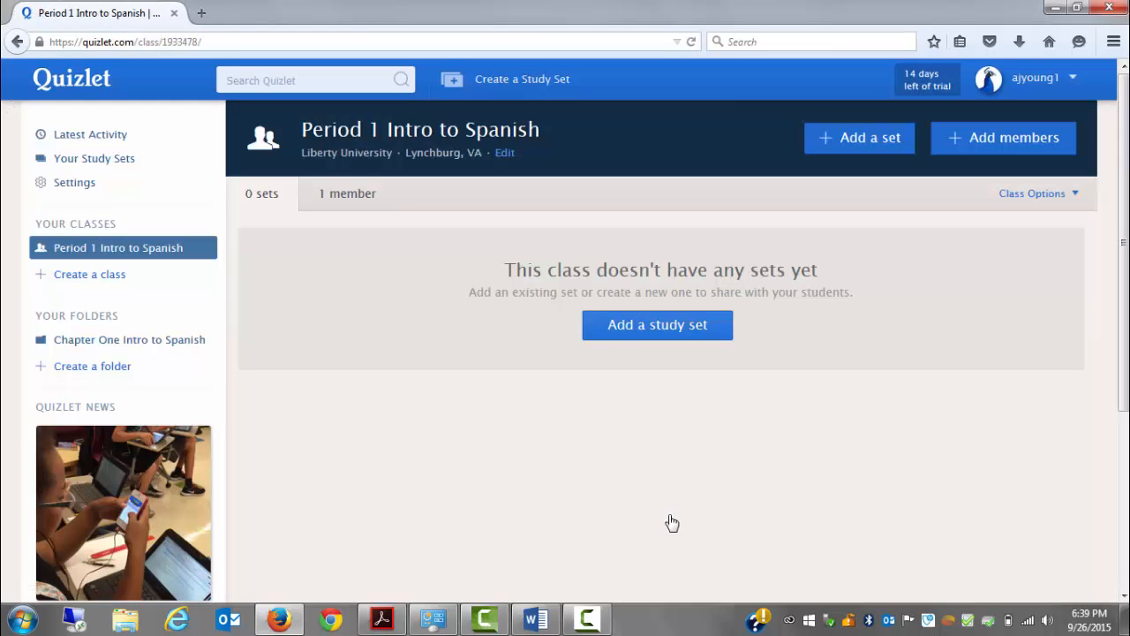
# Add the Spanish Food Vocabulary set to the Period 1 Intro to Spanish class
pyautogui.click(636, 341)
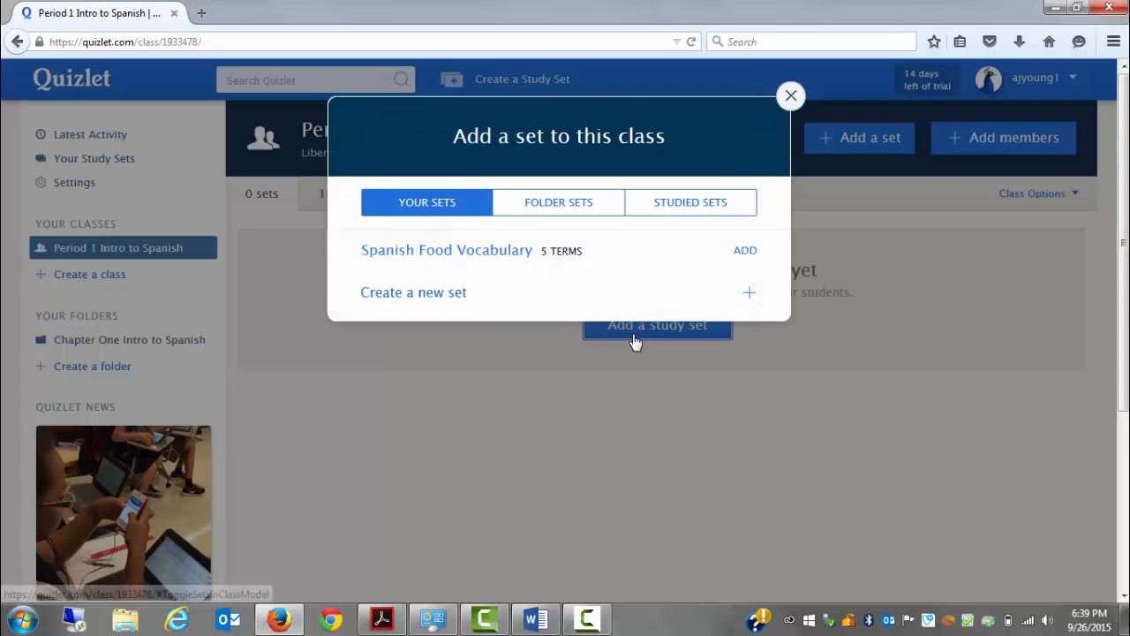
pyautogui.click(499, 258)
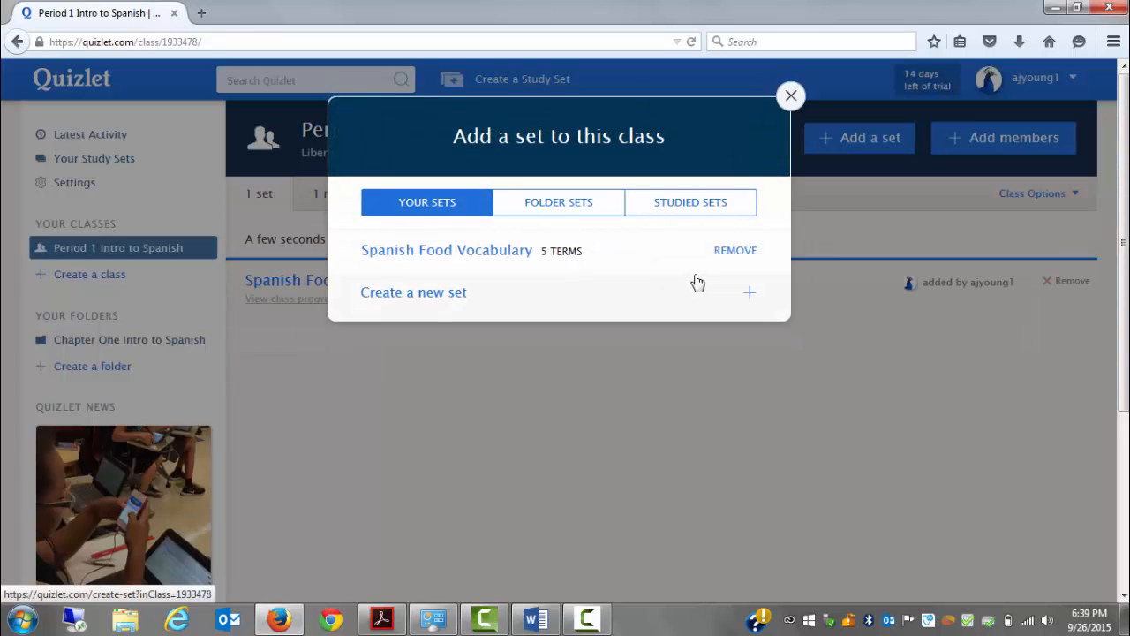
pyautogui.click(792, 97)
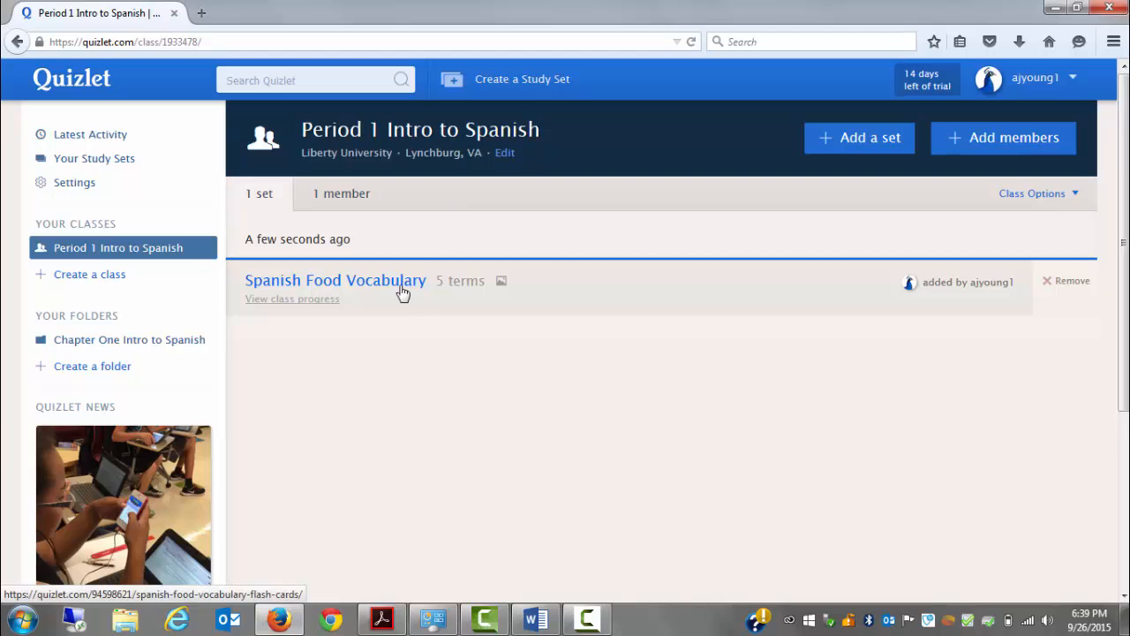
# Open the account settings and look through the upgrade, profile picture and account-linking options
pyautogui.click(95, 191)
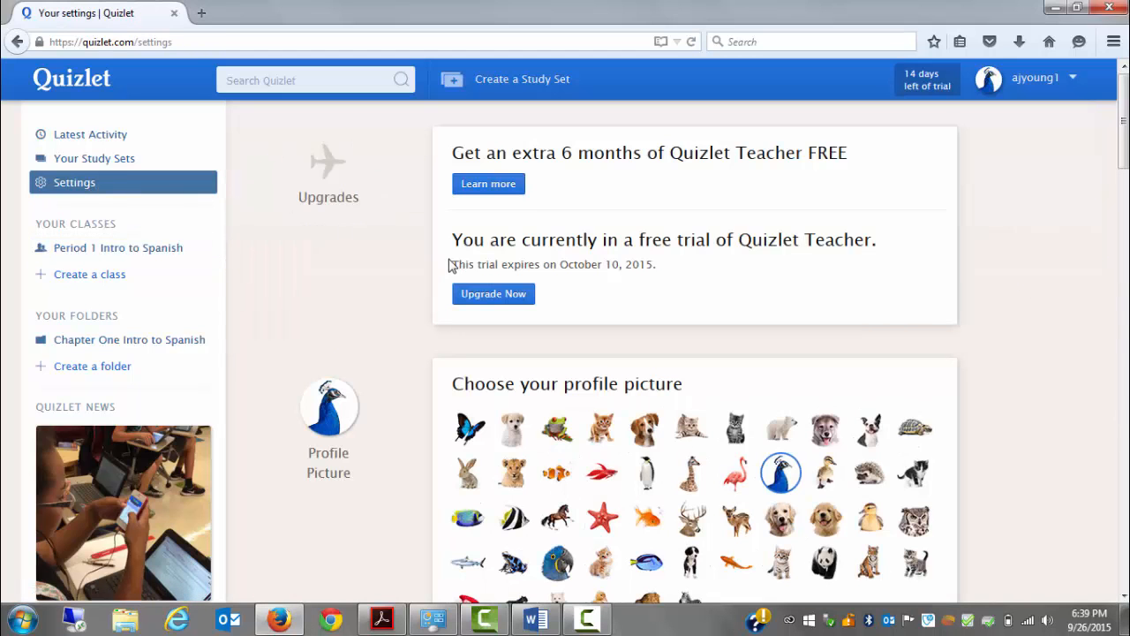
pyautogui.scroll(-10, 583, 333)
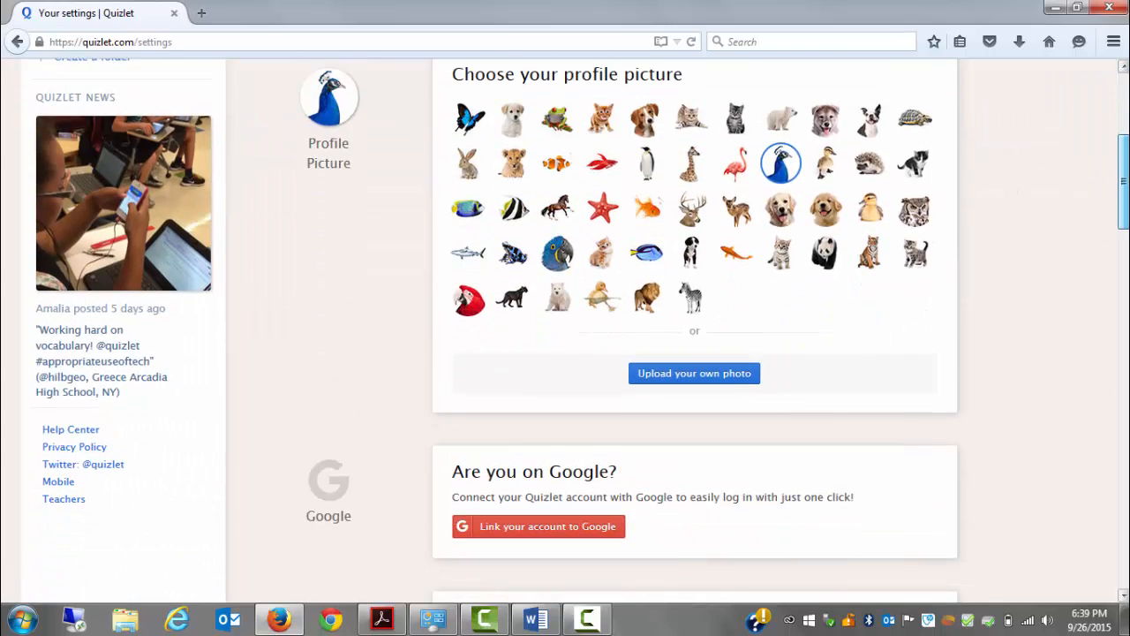
pyautogui.scroll(-3, 565, 331)
pyautogui.scroll(15, 565, 331)
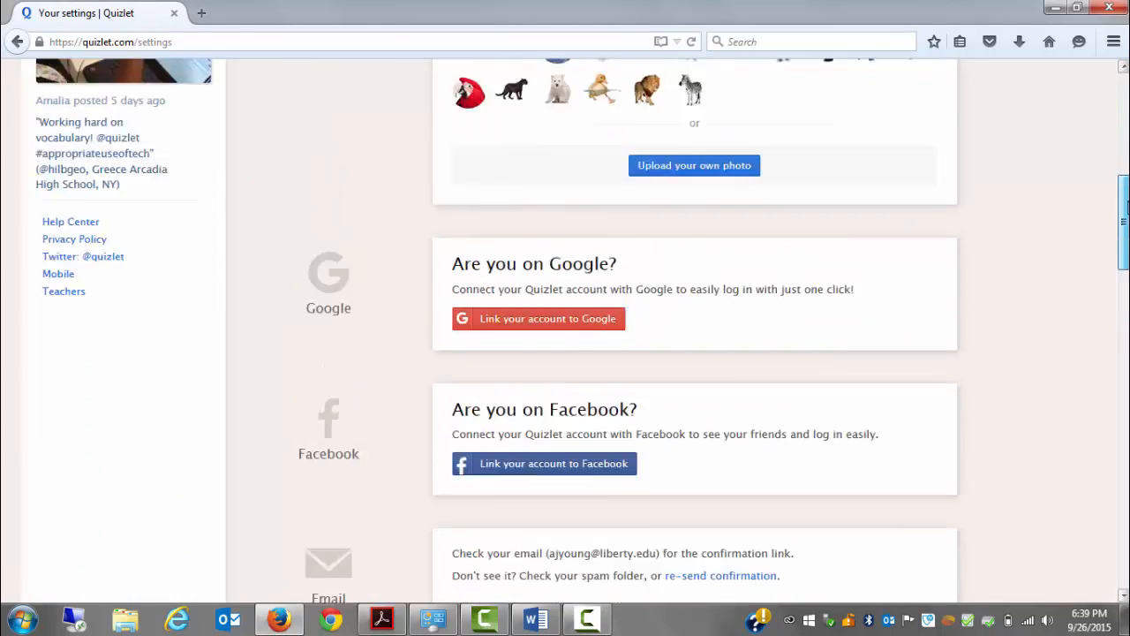